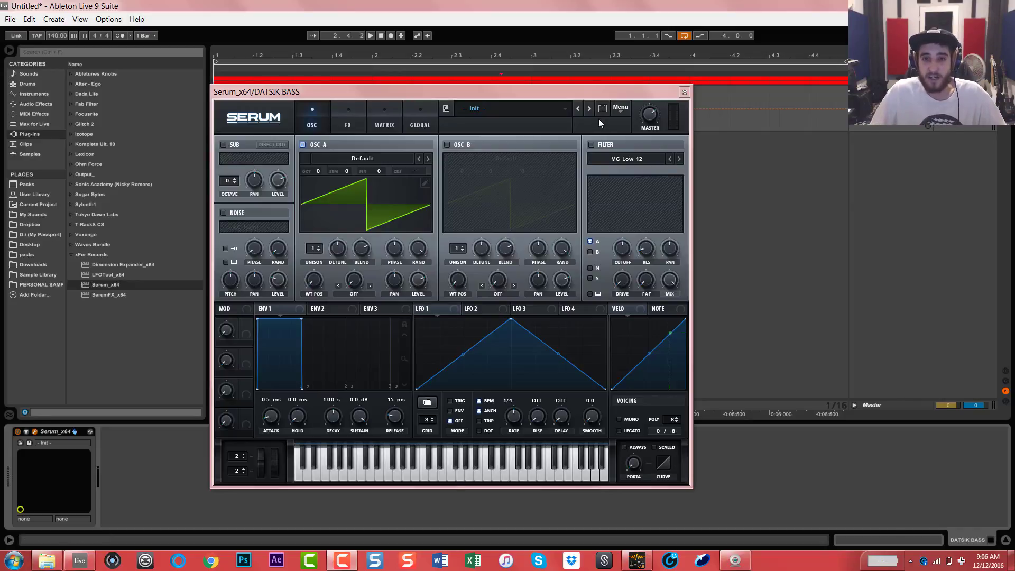
{"action": "left_click", "coordinate": [596, 96]}
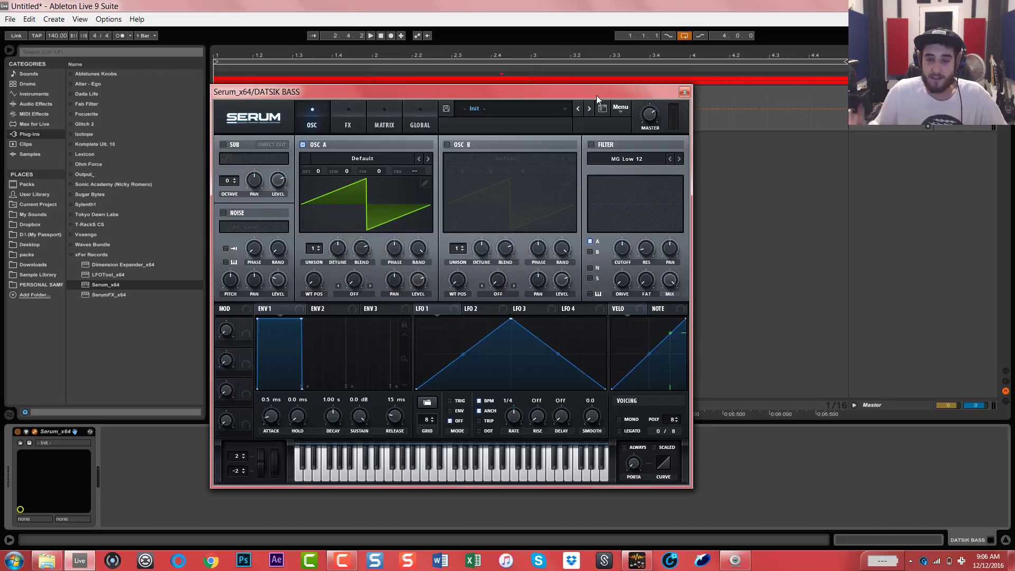
{"action": "left_click_drag", "start_coordinate": [596, 95], "coordinate": [623, 105]}
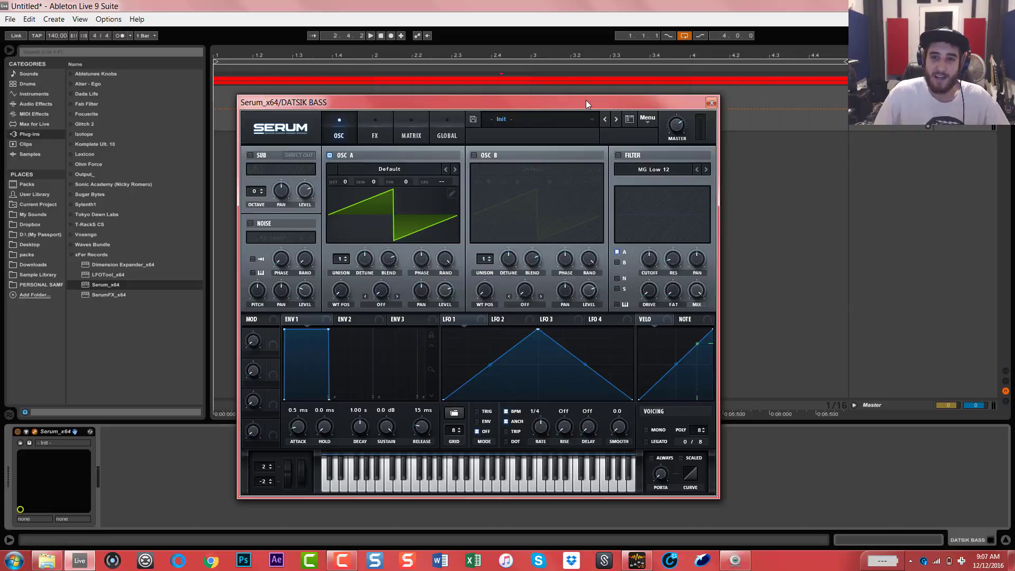
{"action": "left_click_drag", "start_coordinate": [586, 99], "coordinate": [601, 100]}
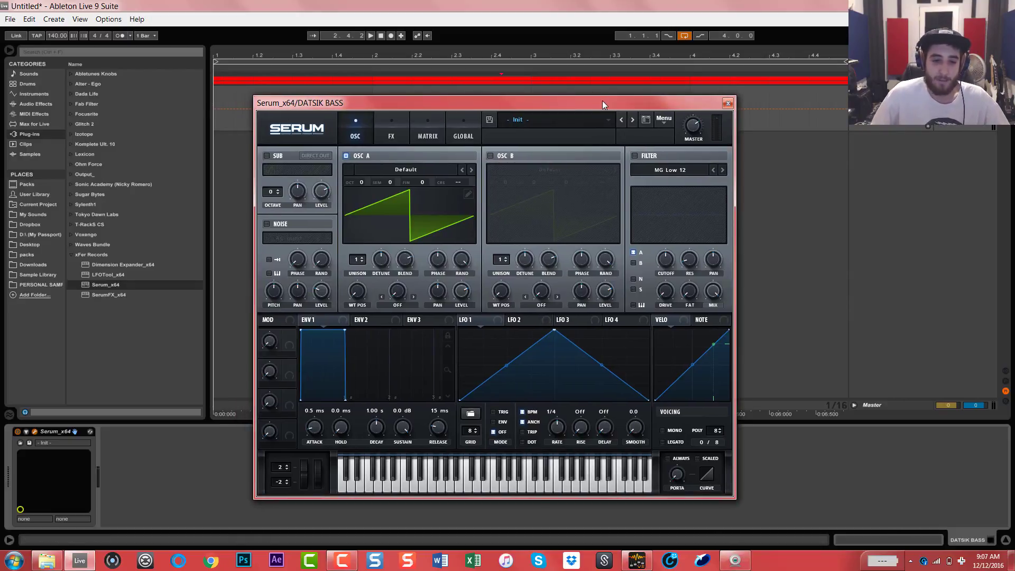
- Import the DATSIK image from the DELETE AFTER folder into oscillator A as a wavetable and show it in 3D
{"action": "left_click", "coordinate": [47, 561]}
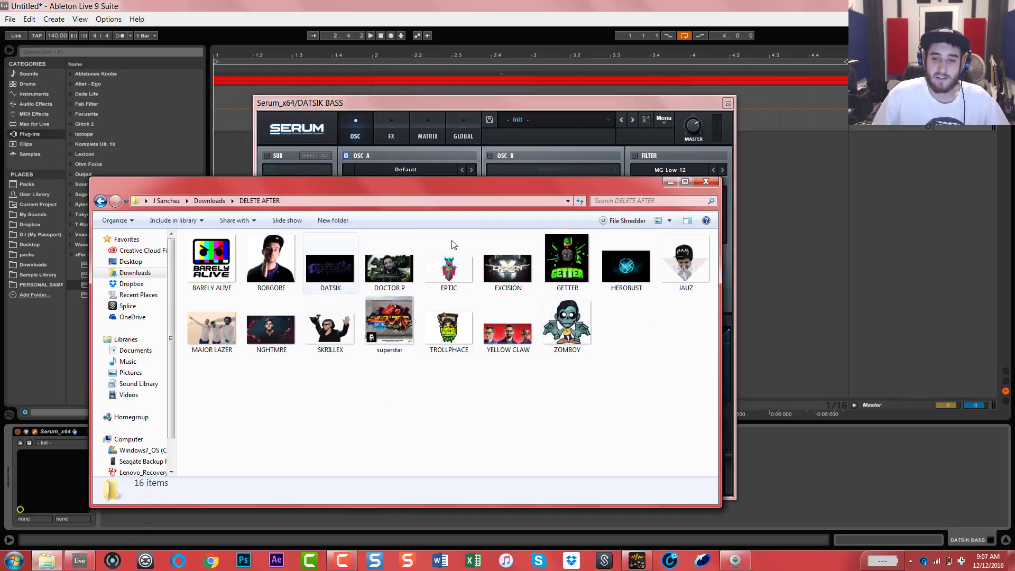
{"action": "left_click_drag", "start_coordinate": [474, 183], "coordinate": [673, 265]}
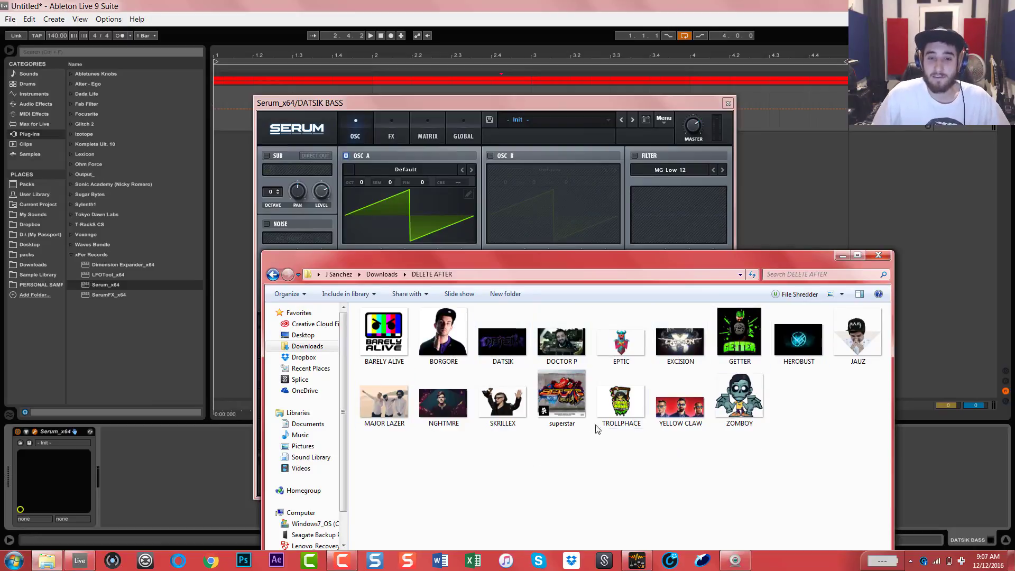
{"action": "left_click_drag", "start_coordinate": [494, 342], "coordinate": [393, 206]}
{"action": "left_click", "coordinate": [403, 195]}
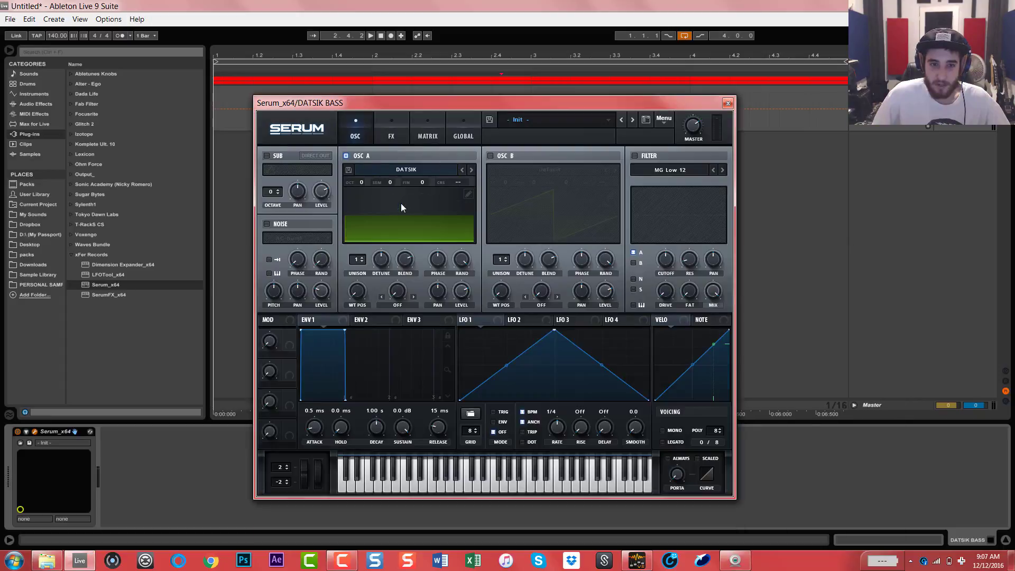
{"action": "left_click", "coordinate": [401, 204]}
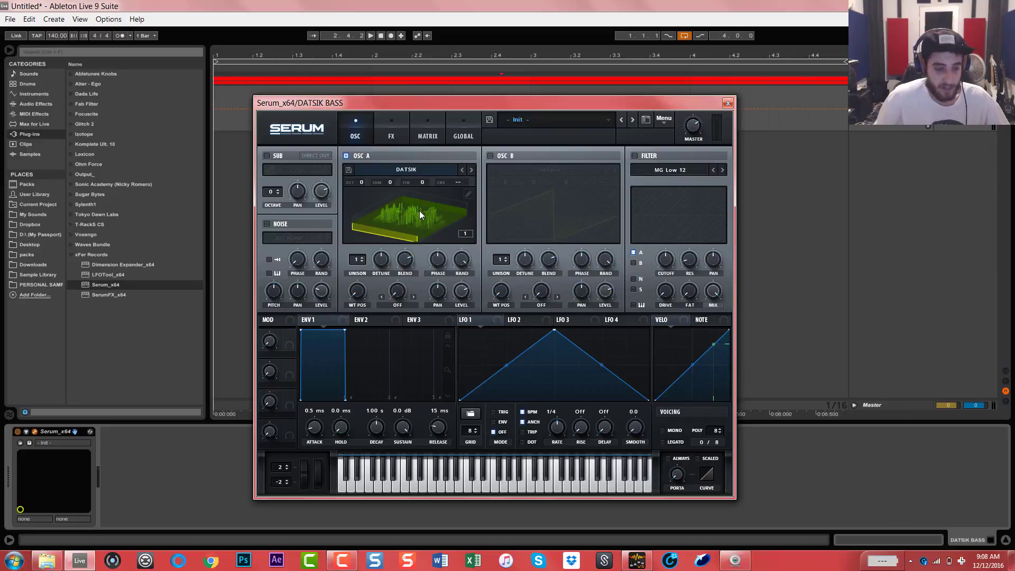
- Assign LFO 1 to oscillator A's wavetable position and play test notes before and after
{"action": "key", "text": "d"}
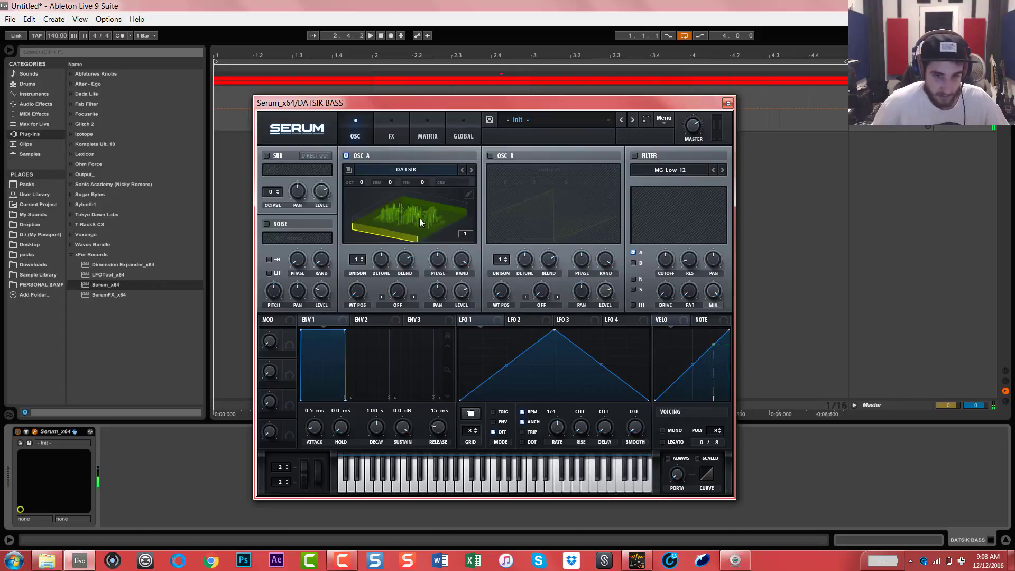
{"action": "left_click_drag", "start_coordinate": [464, 319], "coordinate": [375, 288]}
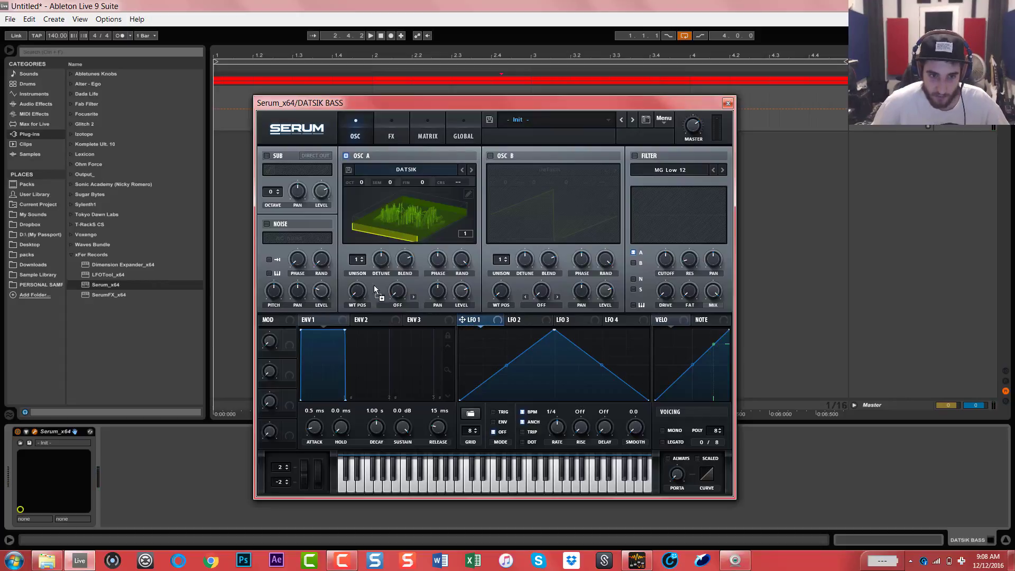
{"action": "key", "text": "d"}
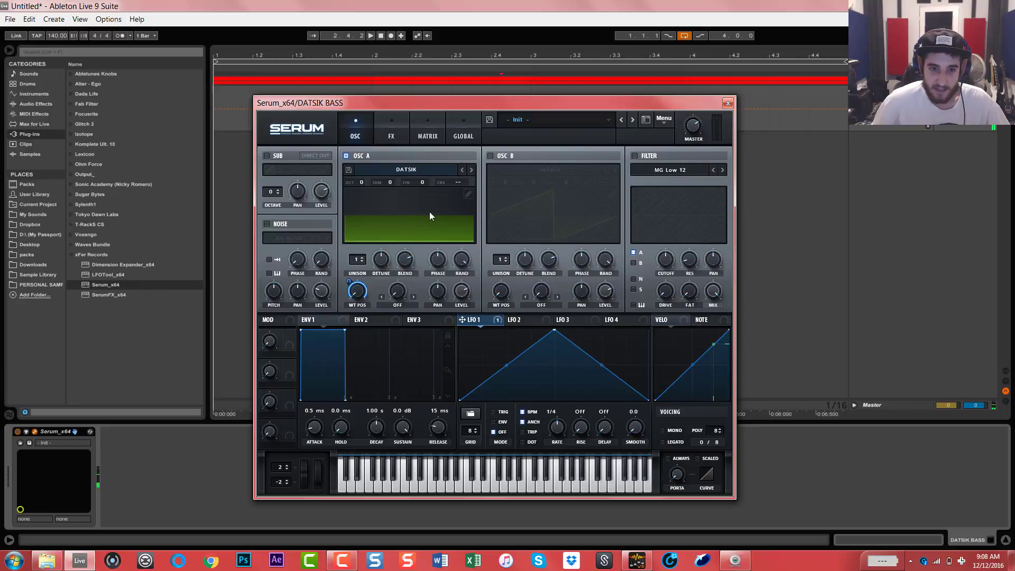
- Open oscillator A's wavetable editor and remove frames 1 to 65 as a multiselection
{"action": "left_click", "coordinate": [467, 194]}
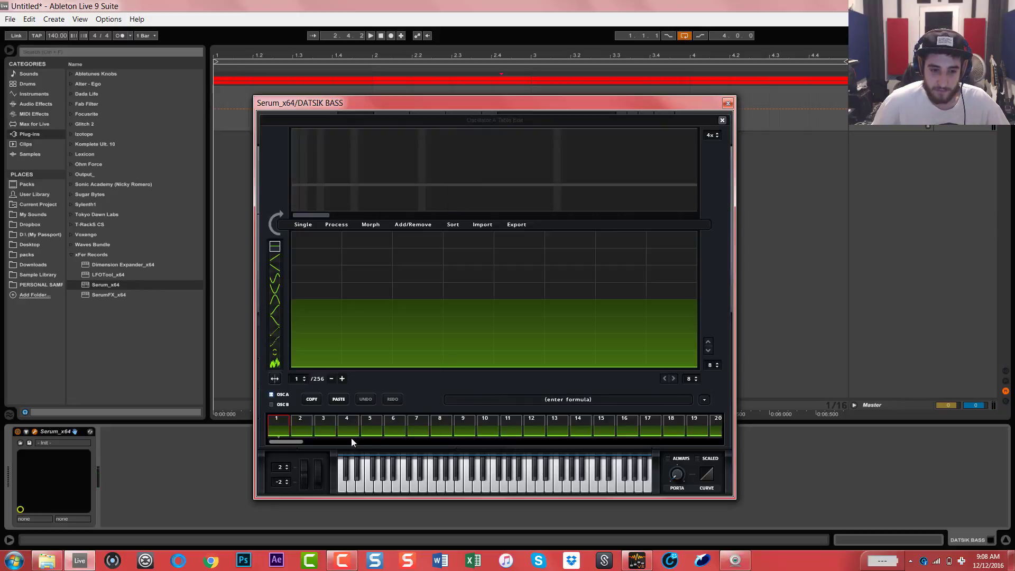
{"action": "left_click_drag", "start_coordinate": [287, 440], "coordinate": [392, 460]}
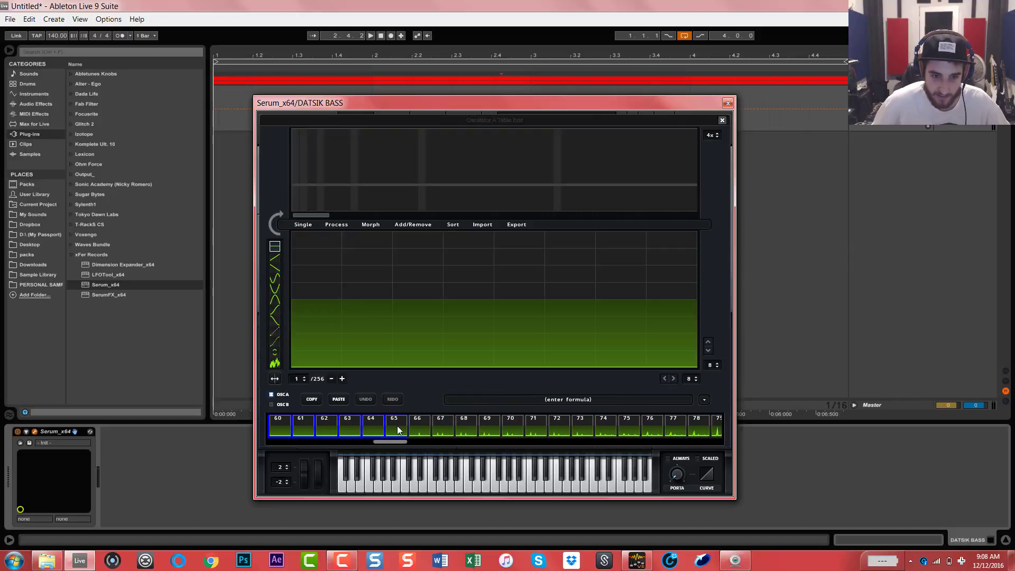
{"action": "left_click", "coordinate": [410, 225]}
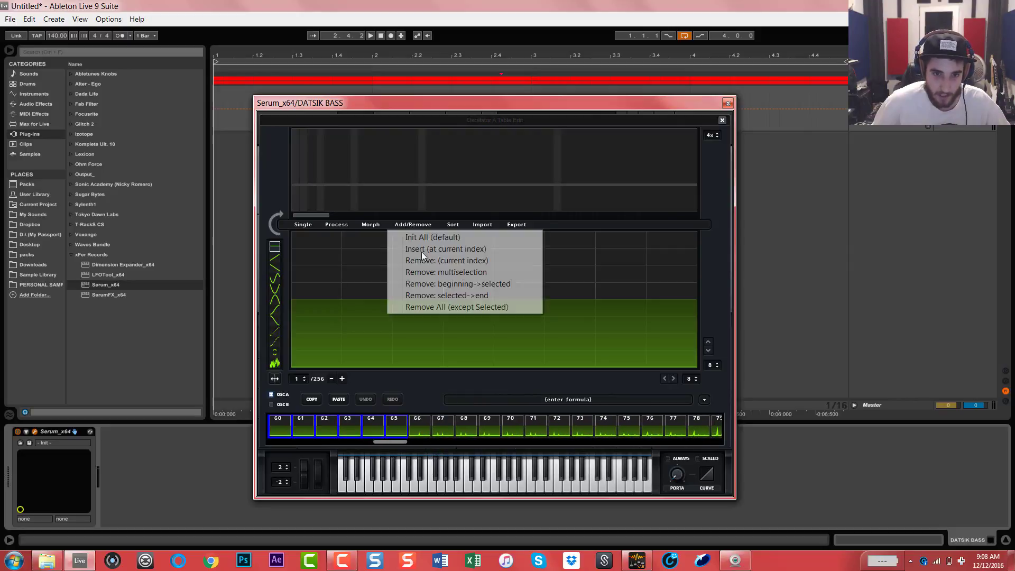
{"action": "left_click", "coordinate": [444, 273]}
- Remove wavetable frames 148 to 191 as a multiselection
{"action": "left_click_drag", "start_coordinate": [281, 442], "coordinate": [550, 444]}
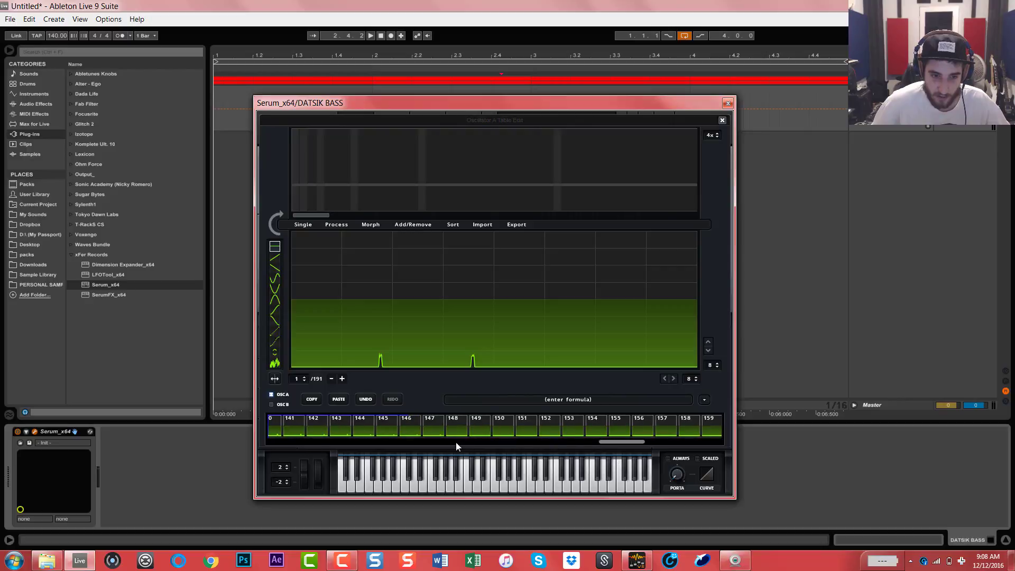
{"action": "left_click", "coordinate": [297, 424]}
{"action": "left_click", "coordinate": [458, 426]}
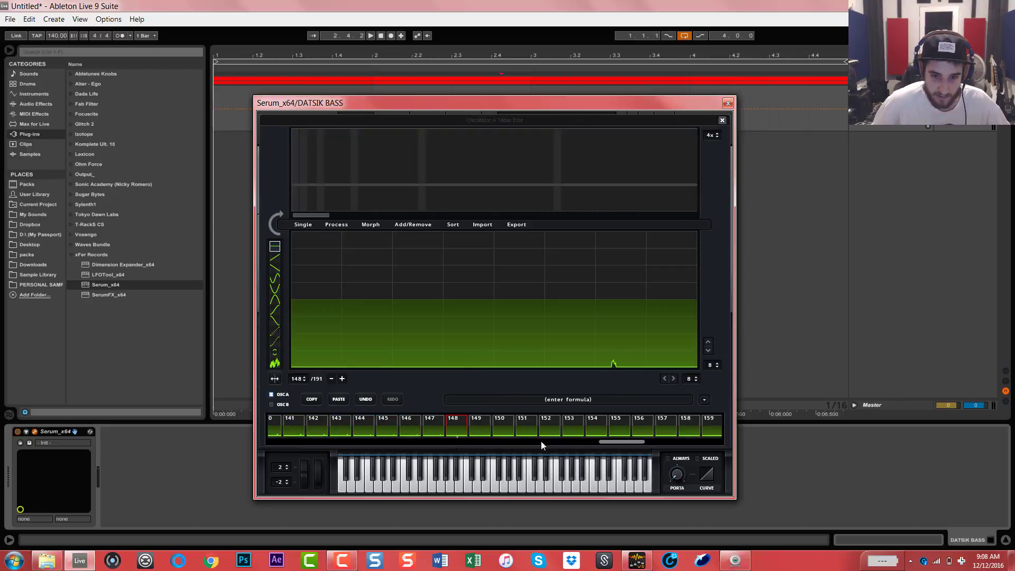
{"action": "left_click_drag", "start_coordinate": [609, 442], "coordinate": [778, 438]}
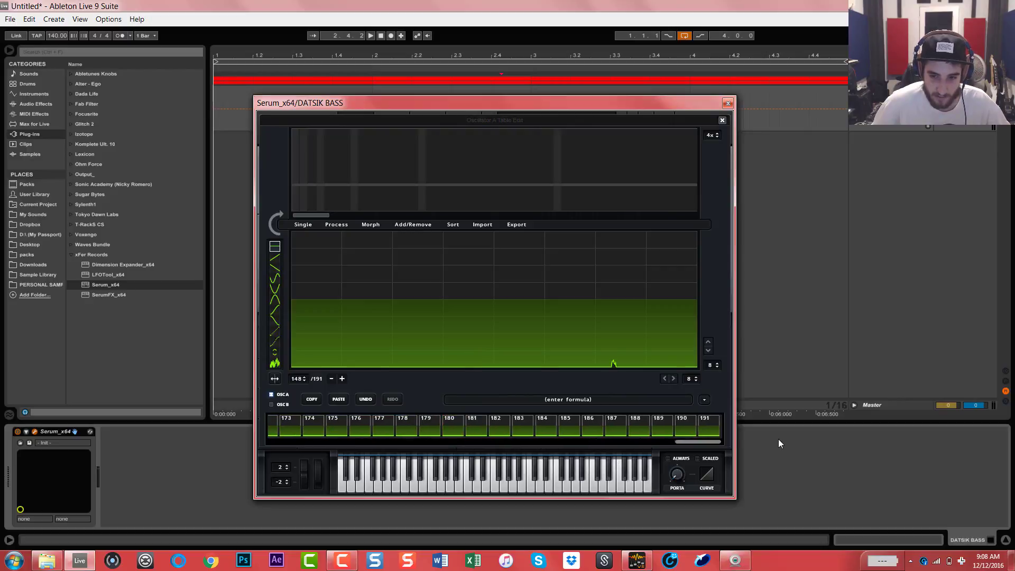
{"action": "left_click", "coordinate": [714, 429], "text": "shift"}
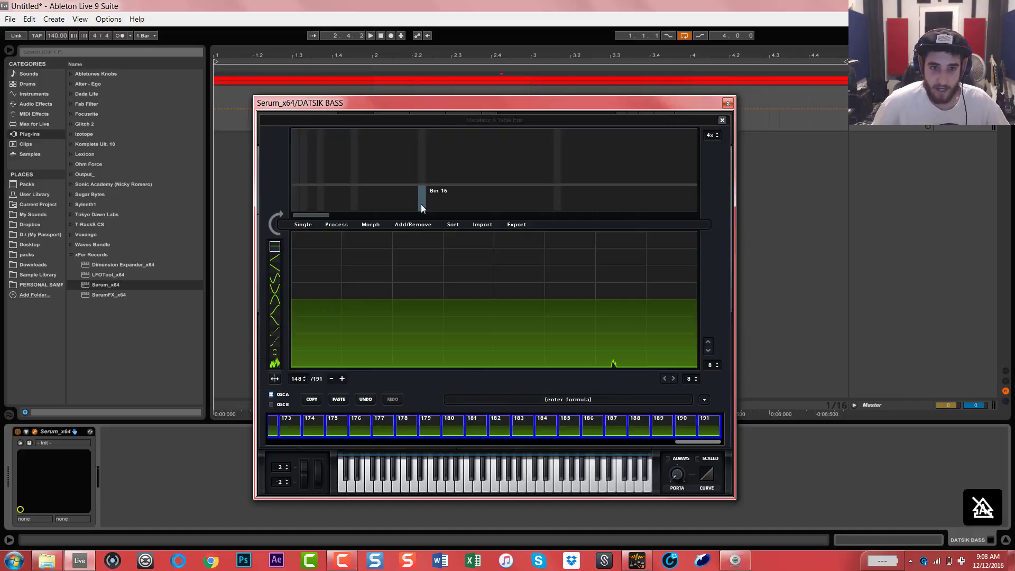
{"action": "left_click", "coordinate": [417, 224]}
{"action": "left_click", "coordinate": [448, 275]}
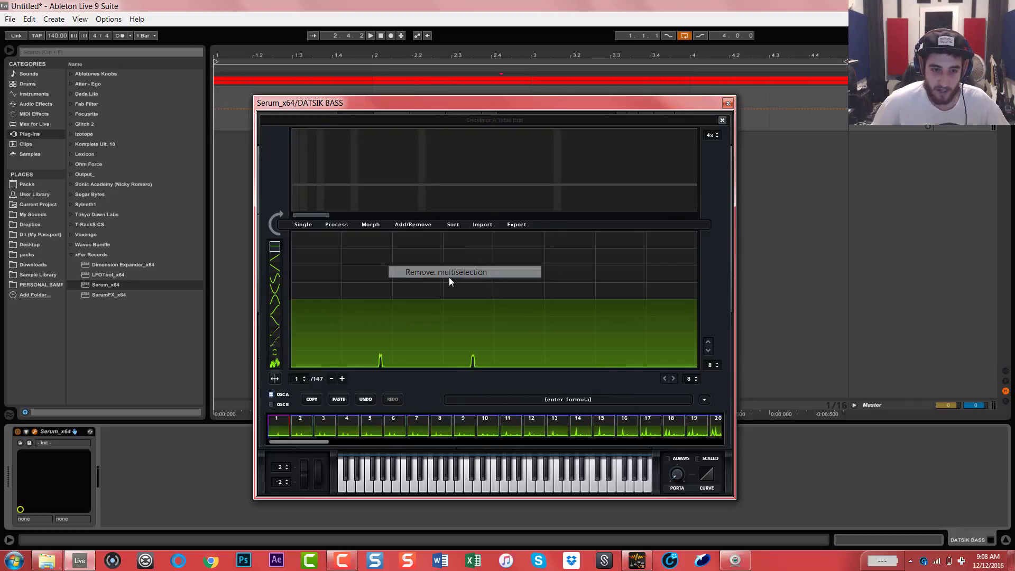
- Close the wavetable editor and lower oscillator A's octave to -2 while playing a test note
{"action": "left_click", "coordinate": [723, 121]}
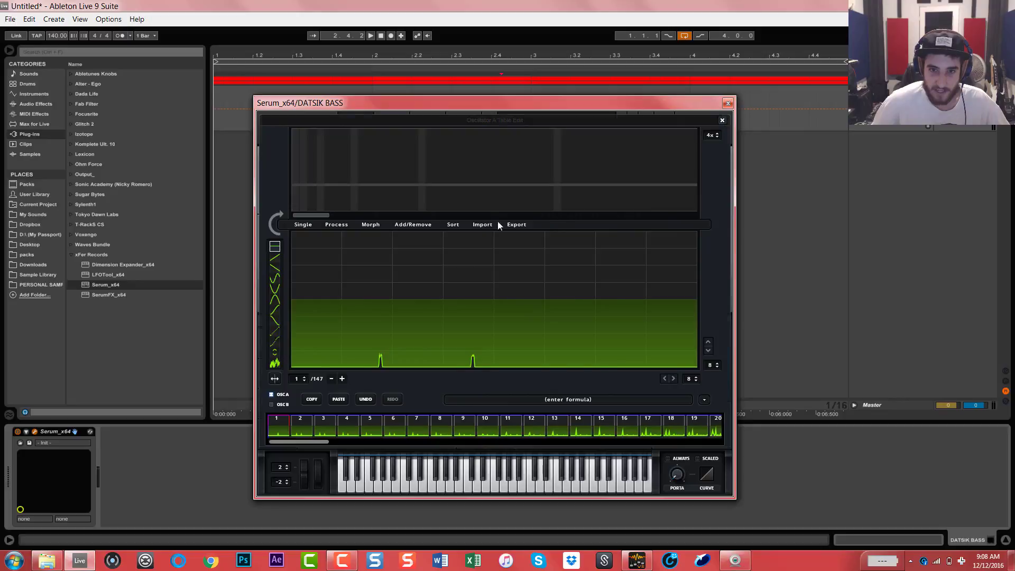
{"action": "key", "text": "a"}
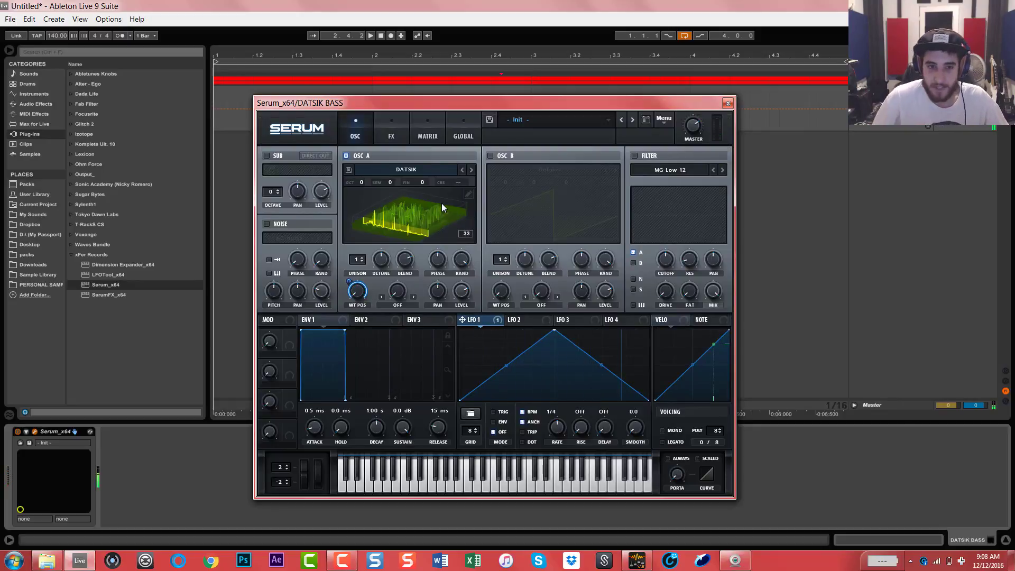
{"action": "left_click_drag", "start_coordinate": [360, 182], "coordinate": [365, 213]}
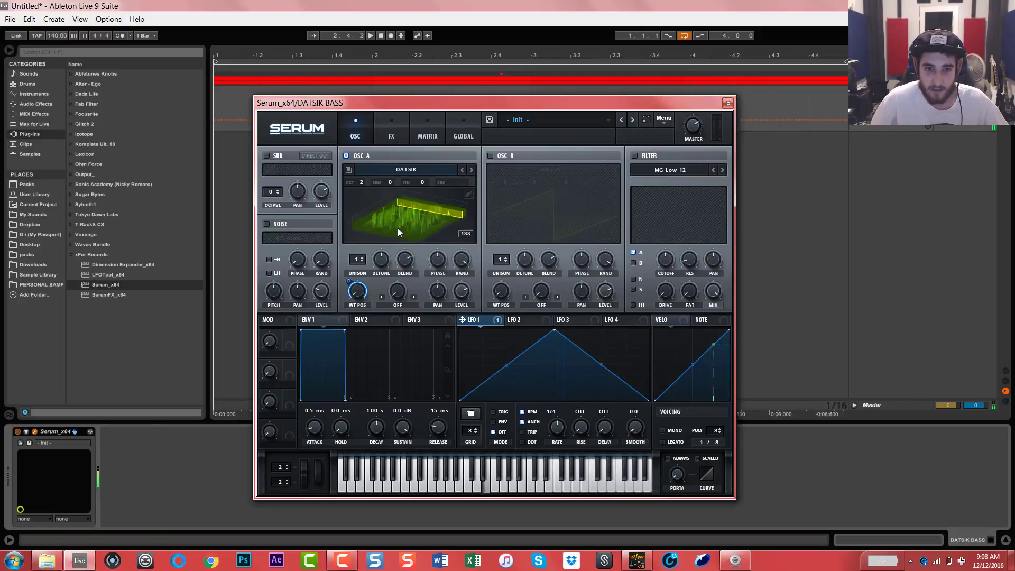
- Reopen oscillator A's wavetable editor and remove frames 2 to 29 as a multiselection
{"action": "left_click", "coordinate": [469, 191]}
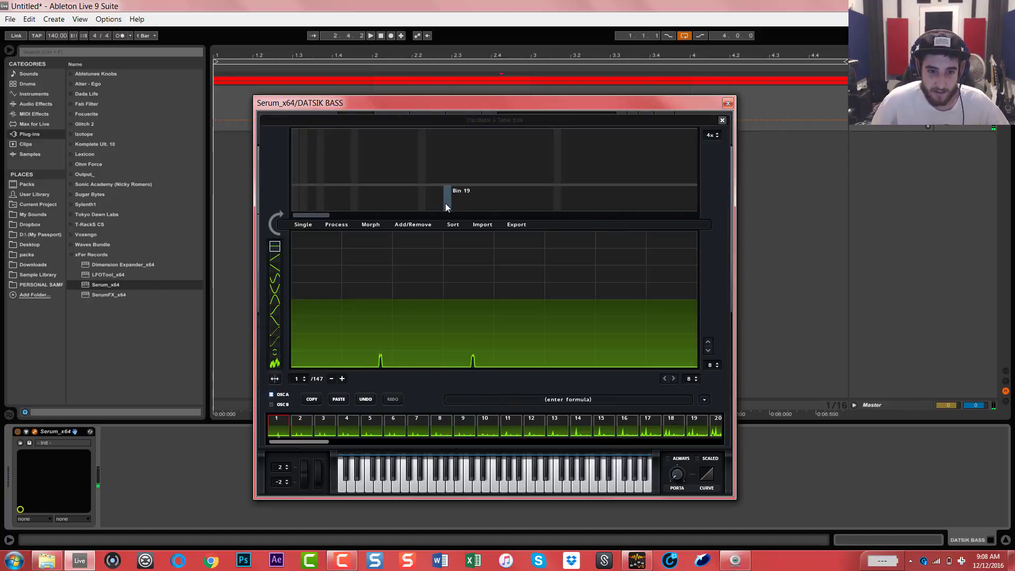
{"action": "left_click", "coordinate": [305, 427]}
{"action": "left_click_drag", "start_coordinate": [304, 443], "coordinate": [372, 453]}
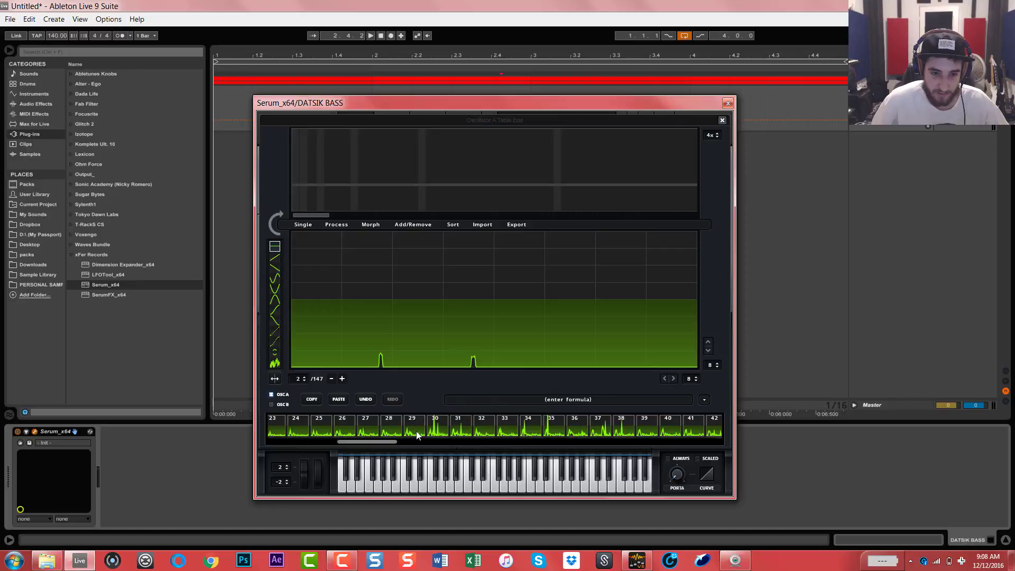
{"action": "left_click", "coordinate": [419, 225]}
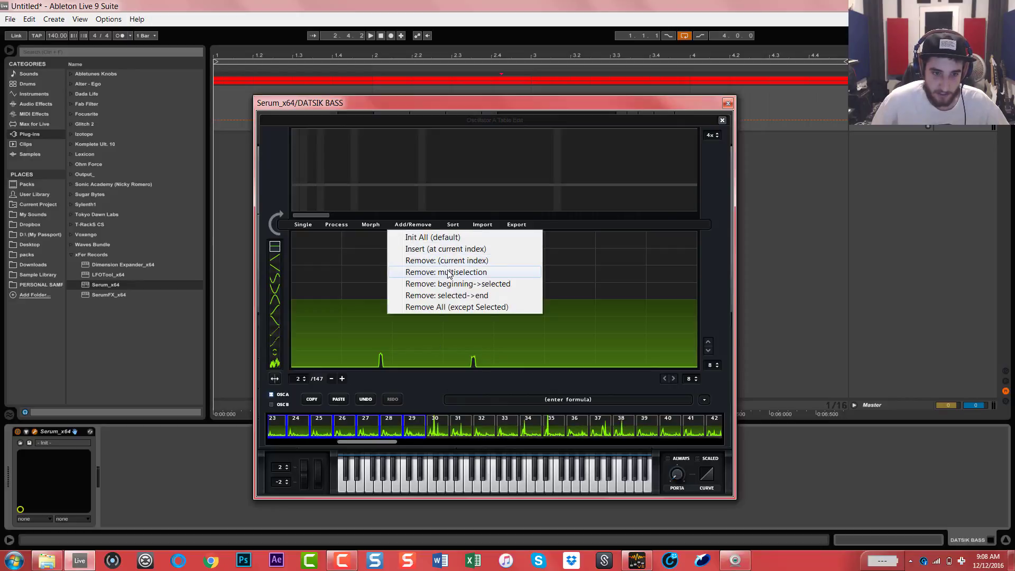
{"action": "left_click", "coordinate": [476, 272]}
- Remove wavetable frames 3 to 26 as a multiselection
{"action": "left_click", "coordinate": [317, 431]}
{"action": "left_click_drag", "start_coordinate": [325, 442], "coordinate": [378, 442]}
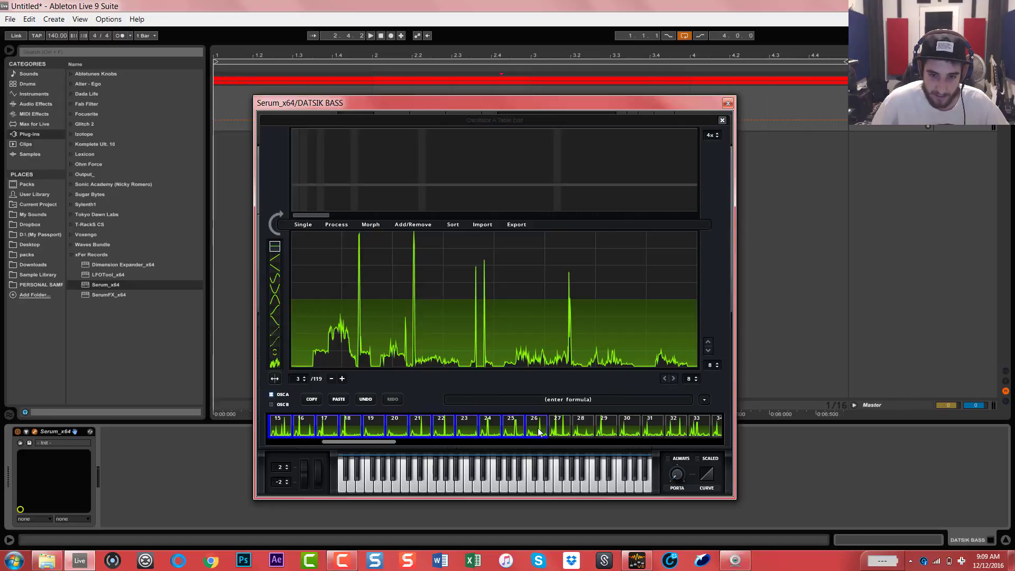
{"action": "left_click", "coordinate": [401, 225]}
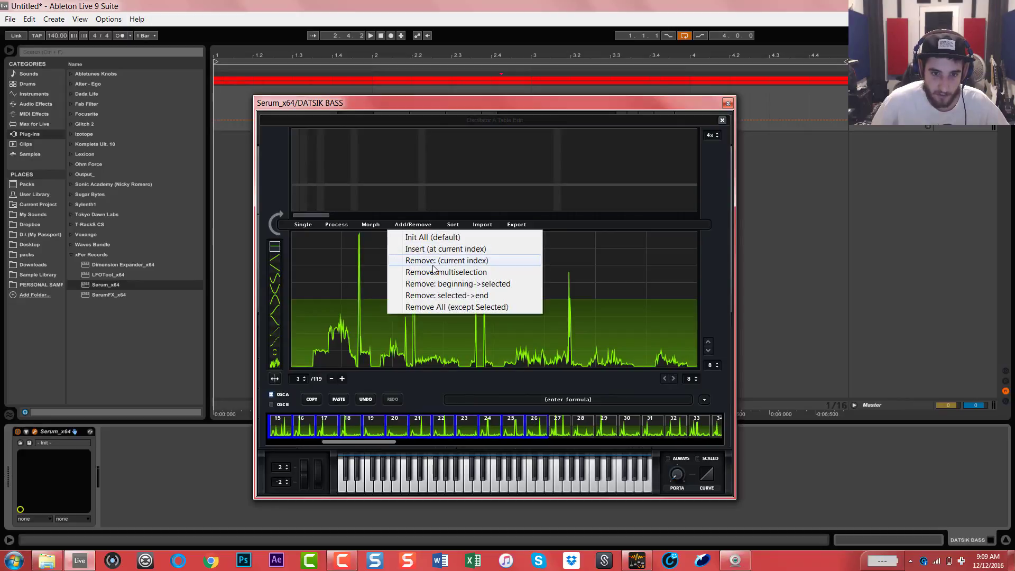
{"action": "left_click", "coordinate": [430, 271]}
- Remove wavetable frames 4 to 12 as a multiselection
{"action": "left_click", "coordinate": [344, 429]}
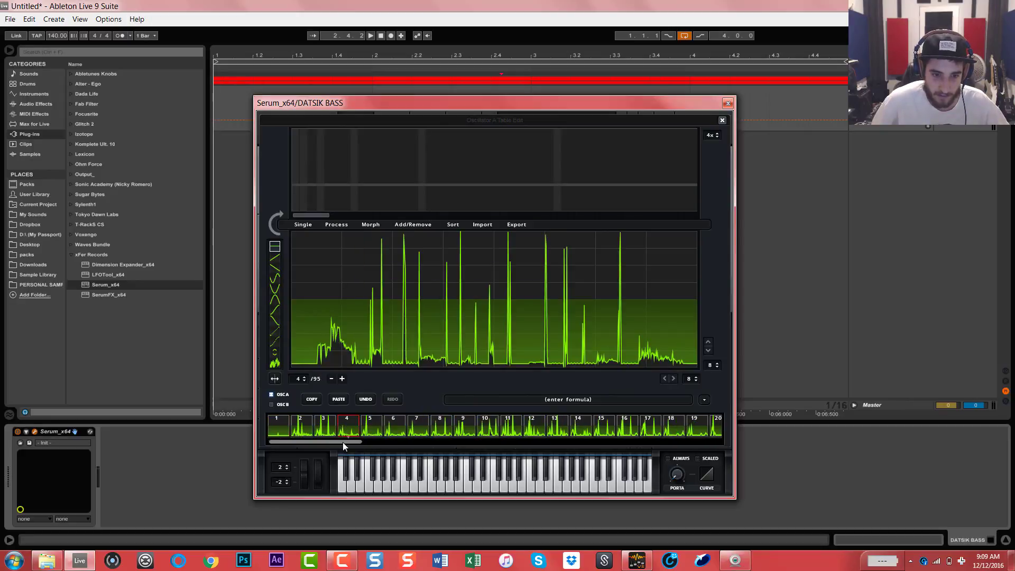
{"action": "left_click_drag", "start_coordinate": [342, 442], "coordinate": [371, 442]}
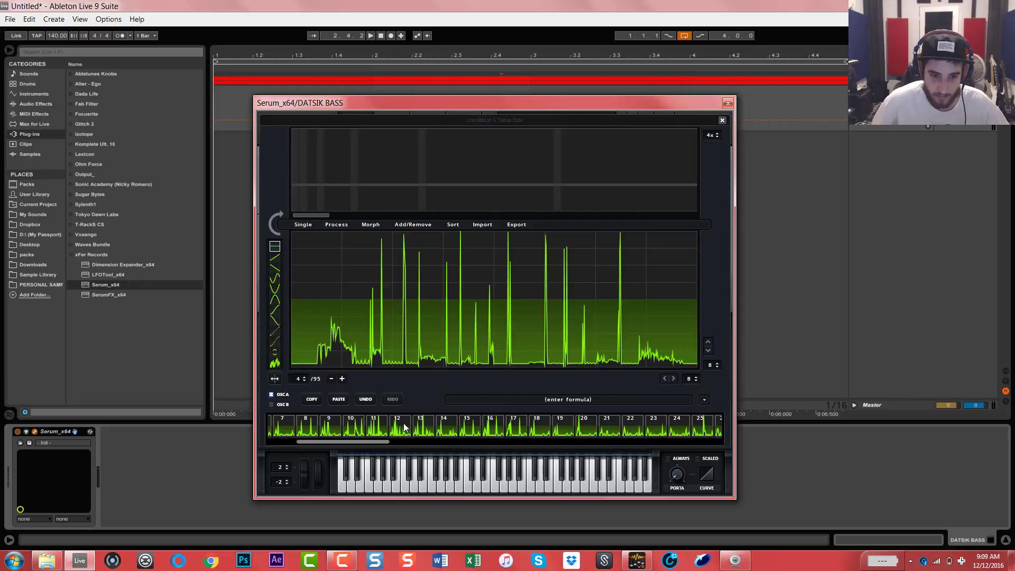
{"action": "left_click", "coordinate": [411, 224]}
{"action": "left_click", "coordinate": [451, 282]}
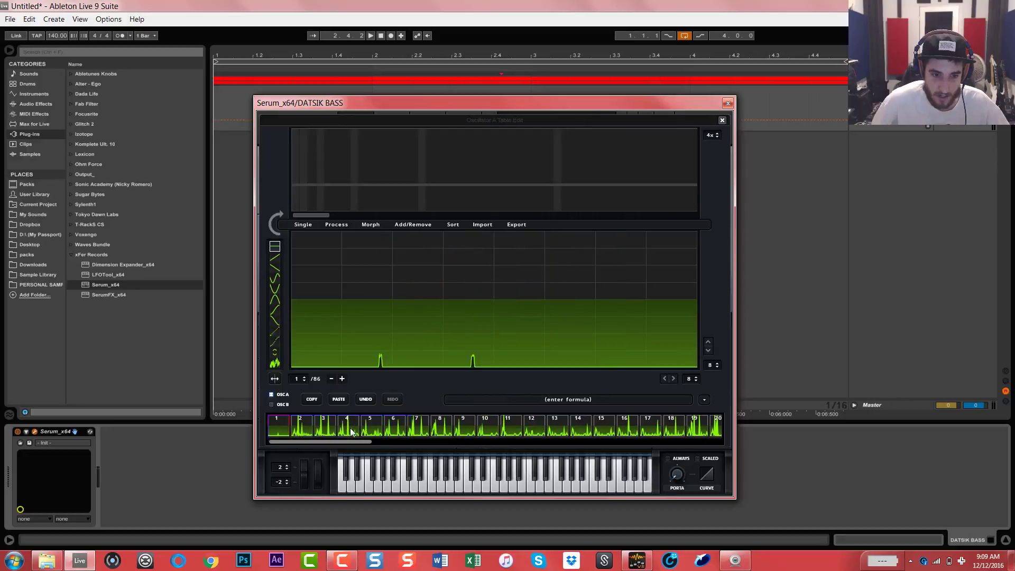
- Remove wavetable frames 5 to 46 as a multiselection
{"action": "left_click", "coordinate": [367, 431]}
{"action": "left_click_drag", "start_coordinate": [363, 441], "coordinate": [539, 442]}
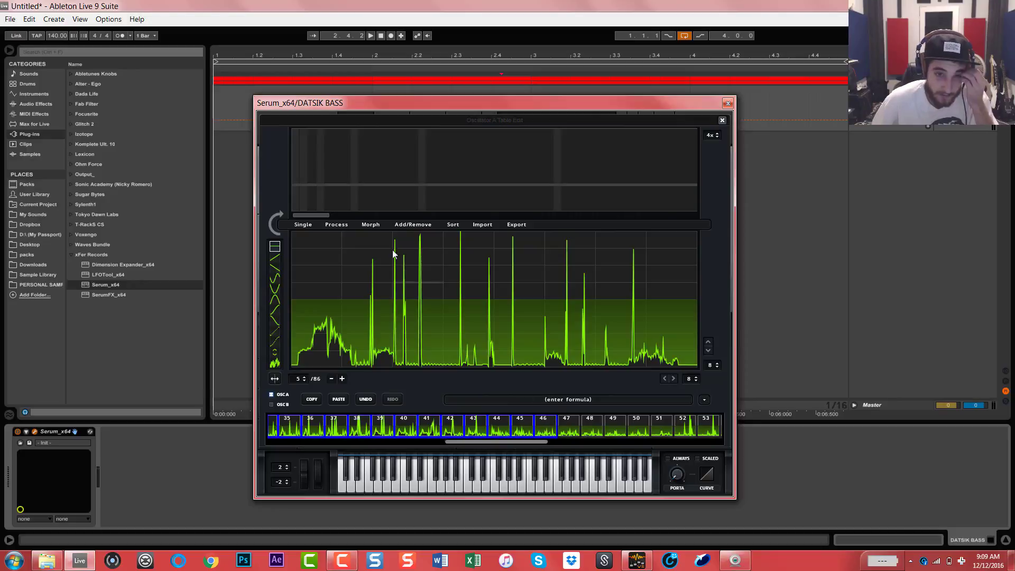
{"action": "left_click", "coordinate": [406, 225]}
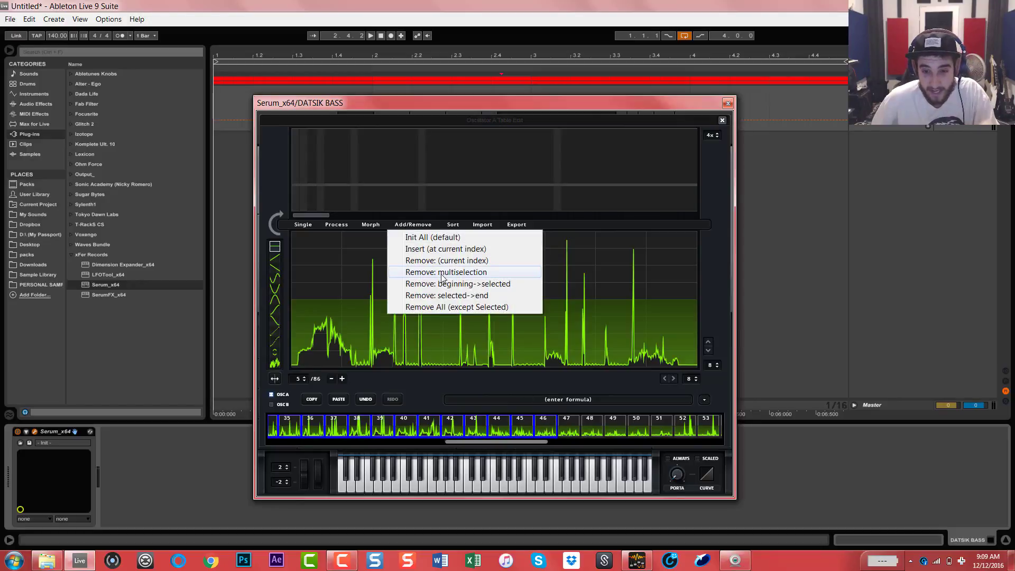
{"action": "left_click", "coordinate": [441, 273]}
- Remove wavetable frames 6 to 9 as a multiselection
{"action": "left_click", "coordinate": [388, 424]}
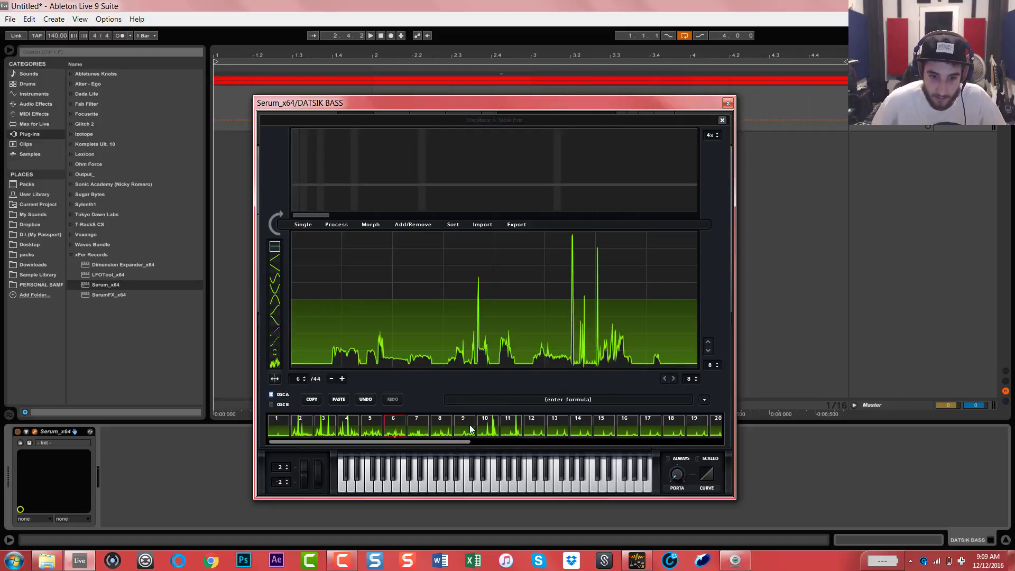
{"action": "left_click", "coordinate": [423, 222]}
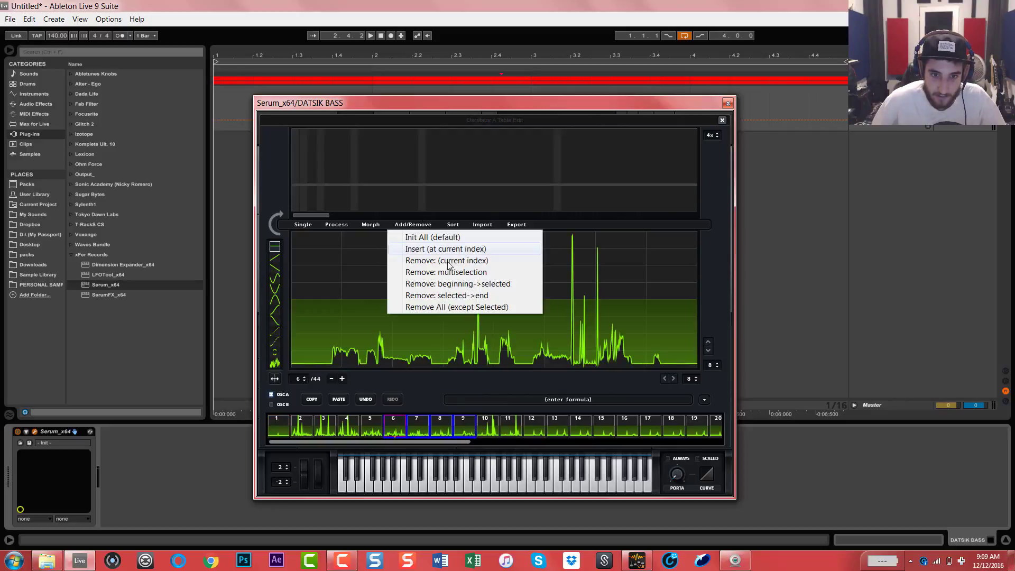
{"action": "left_click", "coordinate": [442, 272]}
- Remove wavetable frames 7 to 21 as a multiselection
{"action": "left_click", "coordinate": [427, 426]}
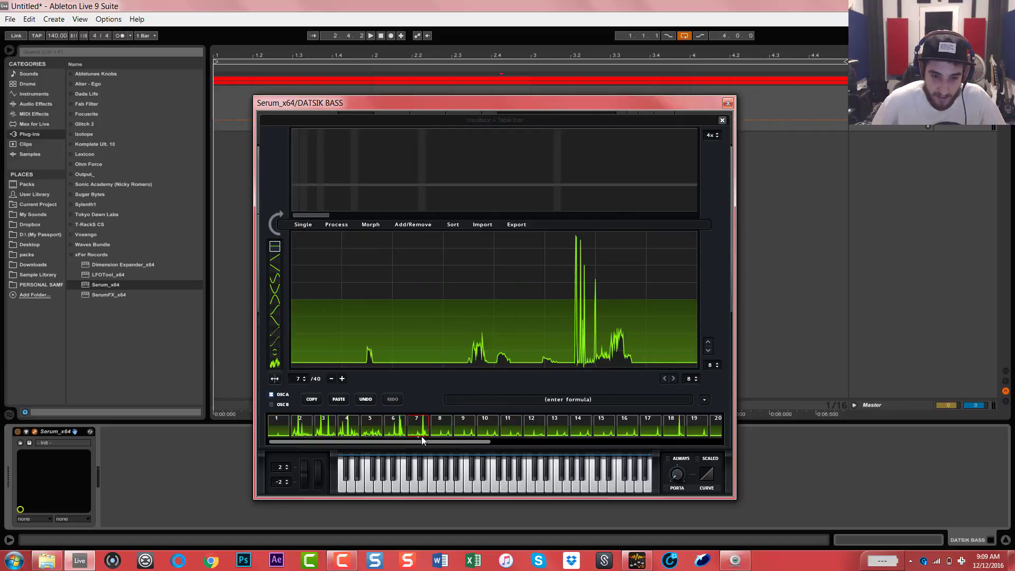
{"action": "left_click_drag", "start_coordinate": [431, 440], "coordinate": [676, 460]}
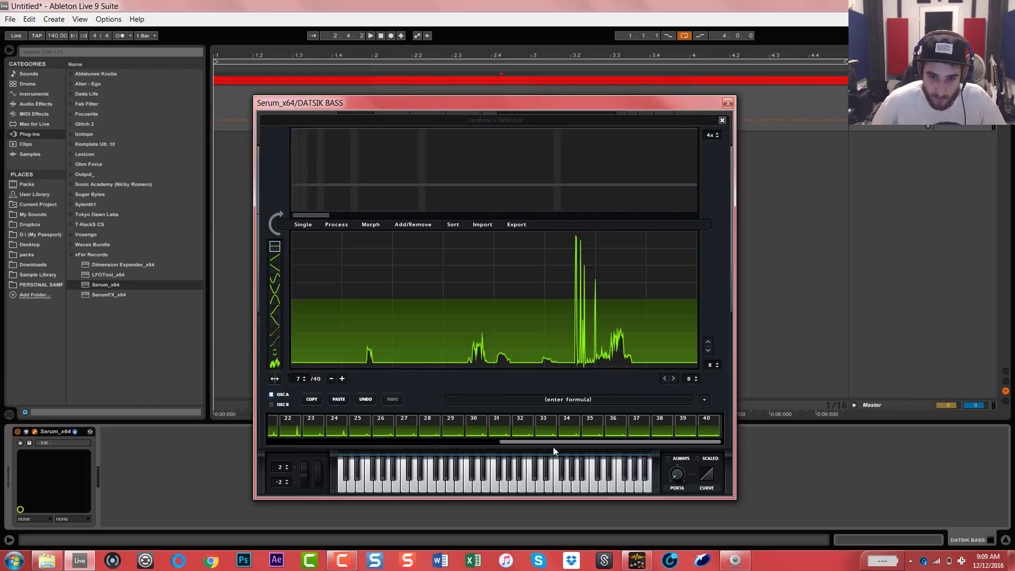
{"action": "left_click_drag", "start_coordinate": [553, 443], "coordinate": [465, 448]}
{"action": "left_click", "coordinate": [455, 427], "text": "shift"}
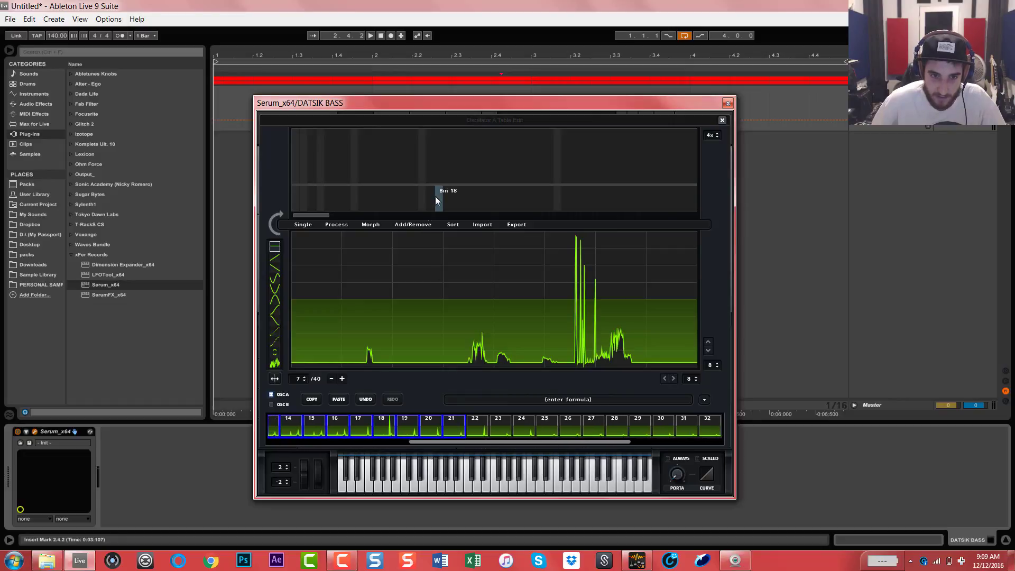
{"action": "left_click", "coordinate": [411, 224]}
{"action": "left_click", "coordinate": [447, 271]}
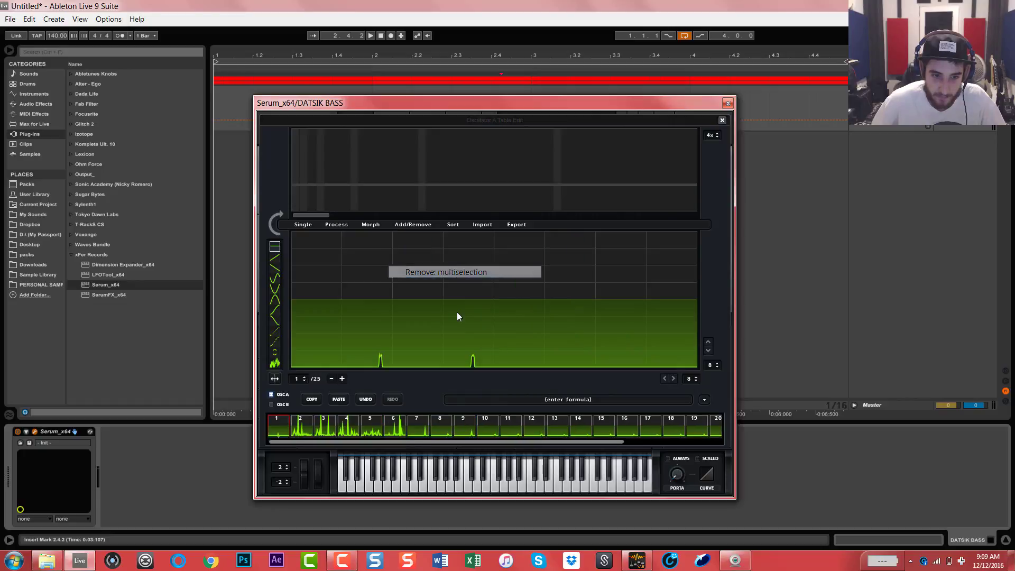
- Remove wavetable frames 8 to 25 as a multiselection and close the wavetable editor
{"action": "left_click", "coordinate": [445, 422]}
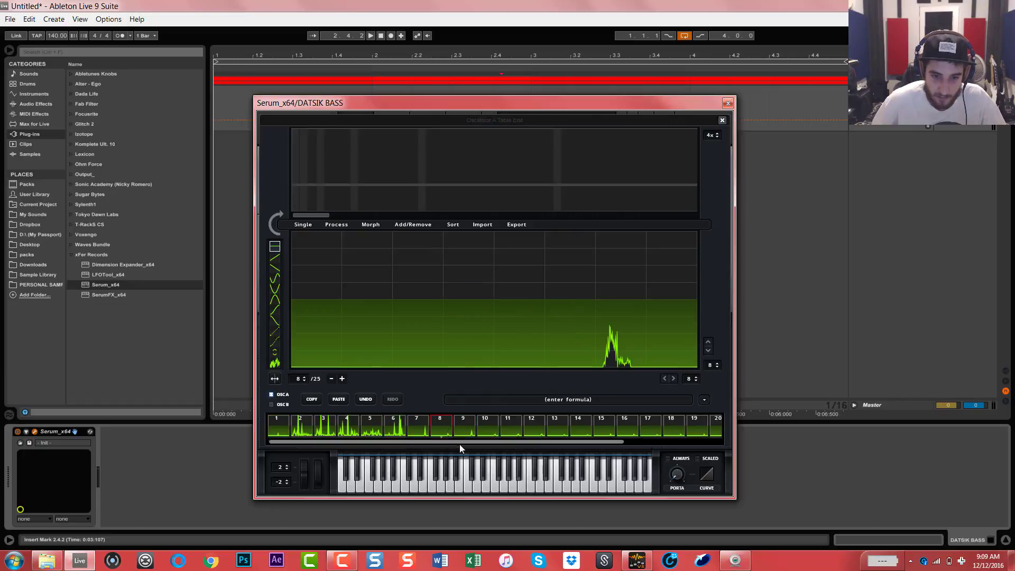
{"action": "left_click_drag", "start_coordinate": [569, 442], "coordinate": [705, 447]}
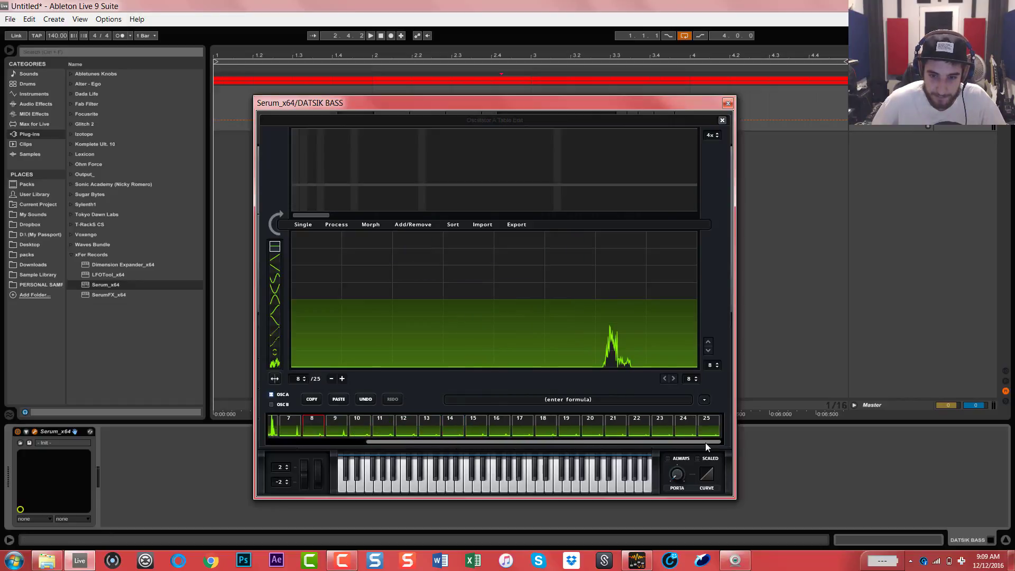
{"action": "left_click", "coordinate": [413, 224]}
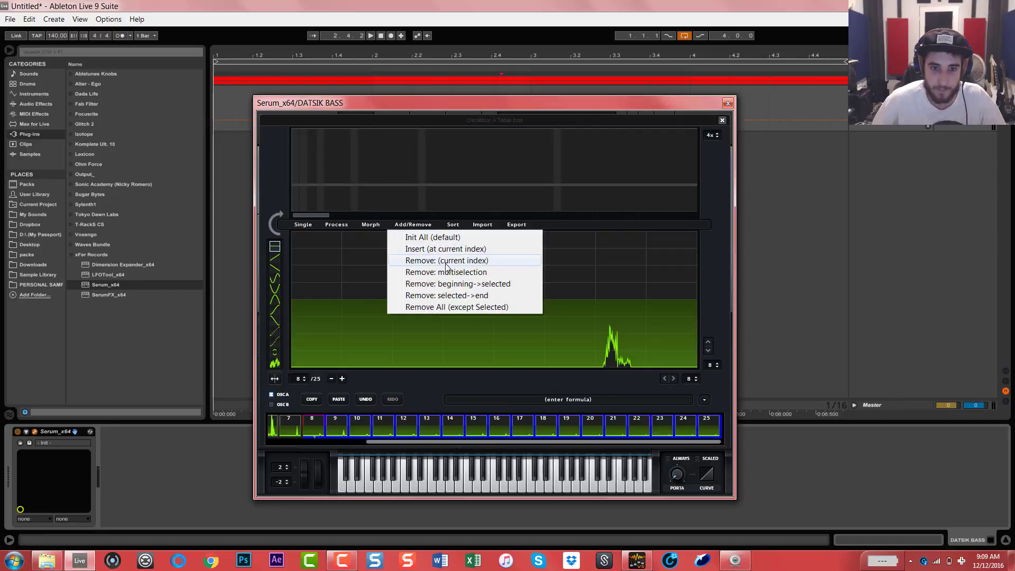
{"action": "left_click", "coordinate": [423, 272]}
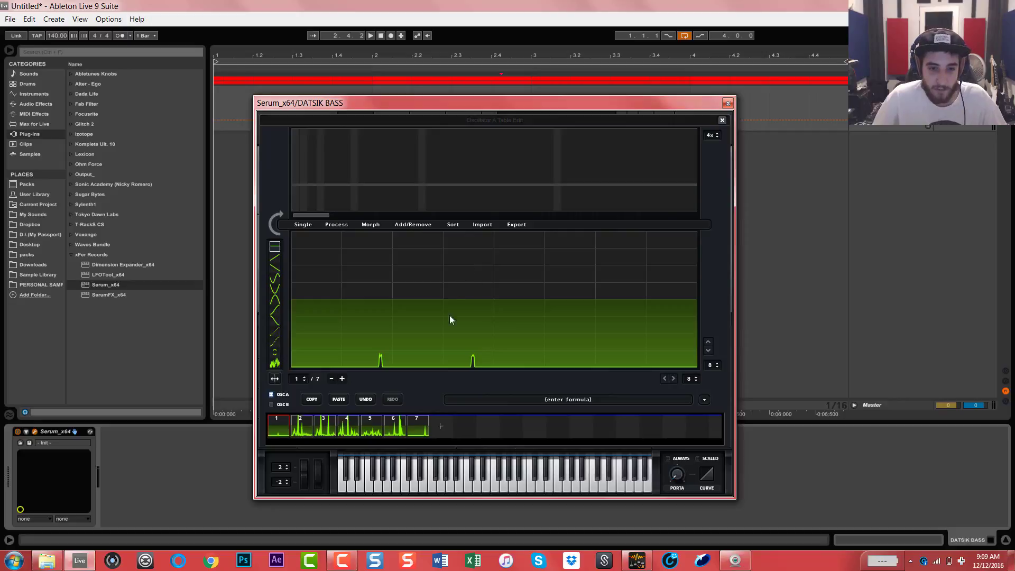
{"action": "left_click", "coordinate": [722, 120]}
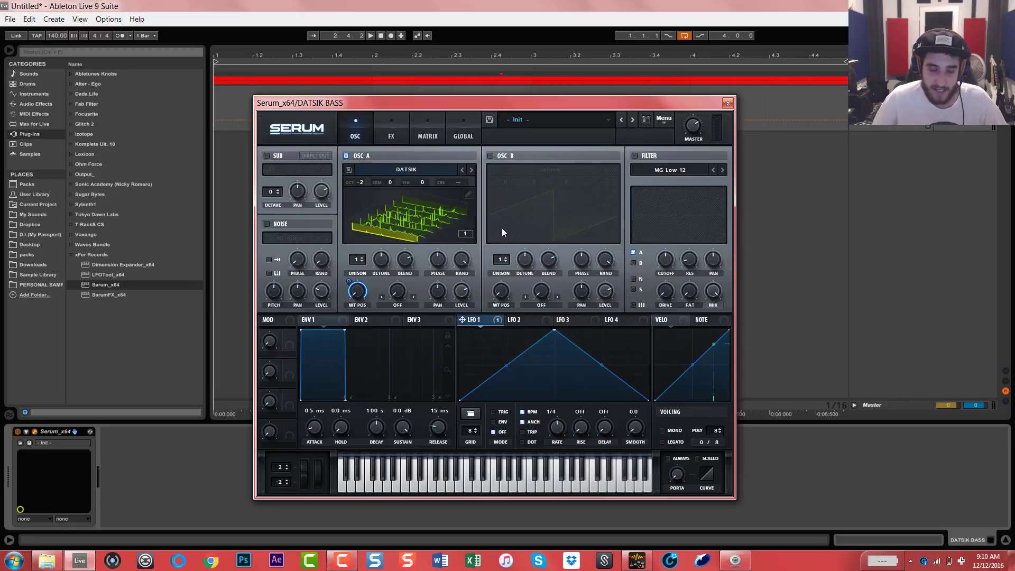
- Reopen oscillator A's wavetable editor and morph the frames with Morph - Spectral (zero fund.phase)
{"action": "left_click", "coordinate": [469, 194]}
{"action": "left_click", "coordinate": [370, 224]}
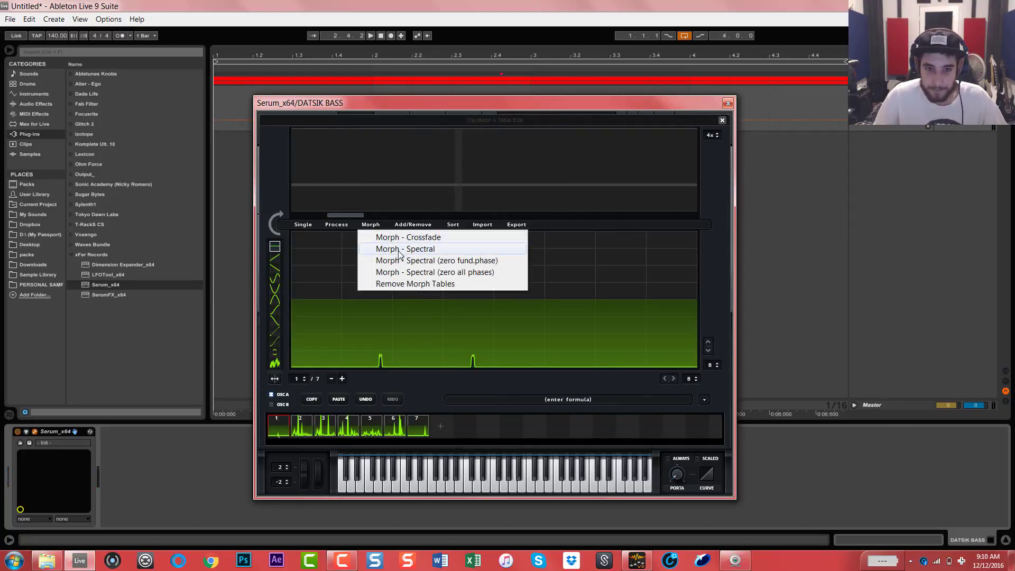
{"action": "left_click", "coordinate": [437, 261]}
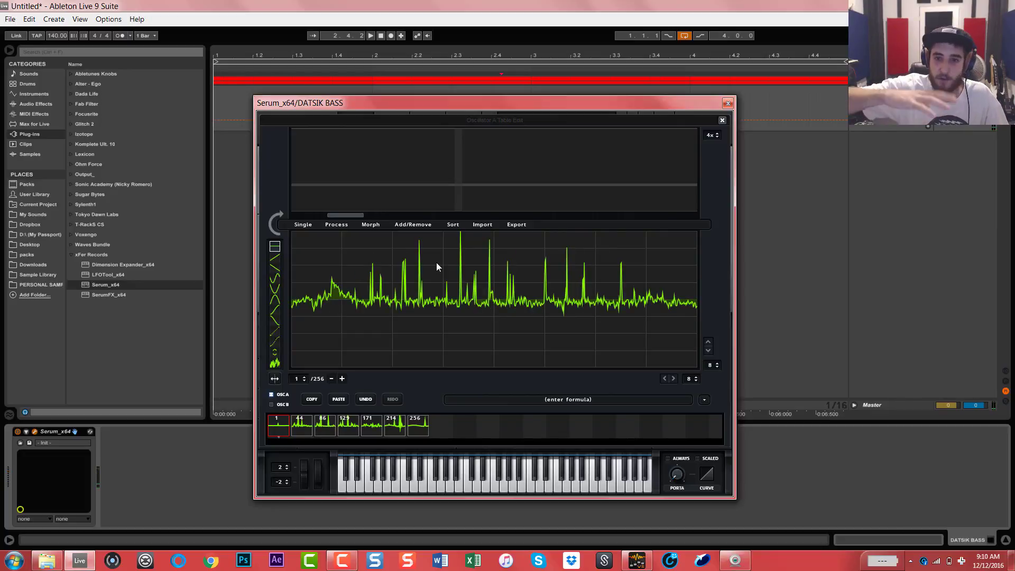
- Remove the DC offset from the wavetable, normalize each frame separately, and return to the oscillator view
{"action": "left_click", "coordinate": [370, 225]}
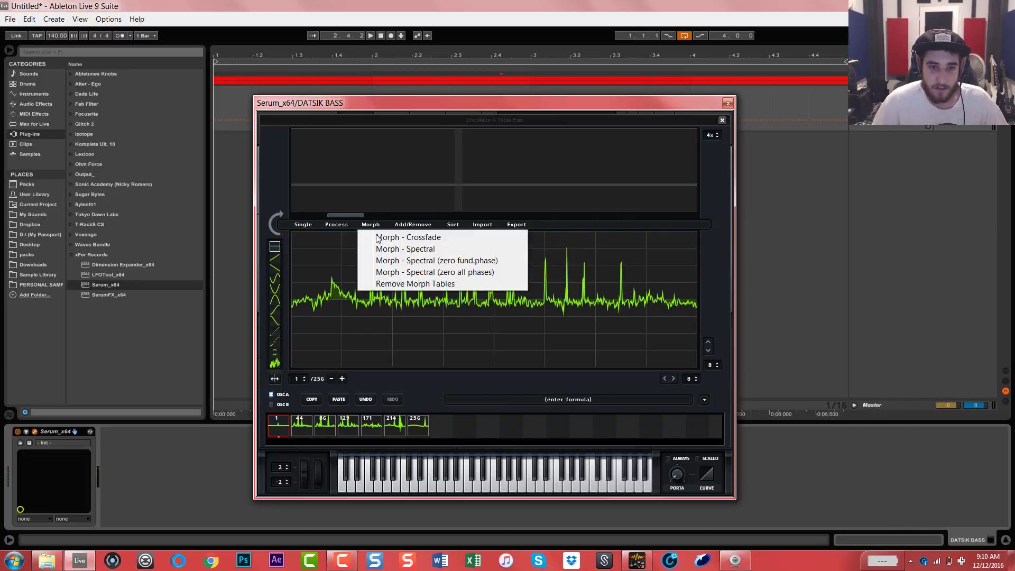
{"action": "left_click", "coordinate": [336, 225]}
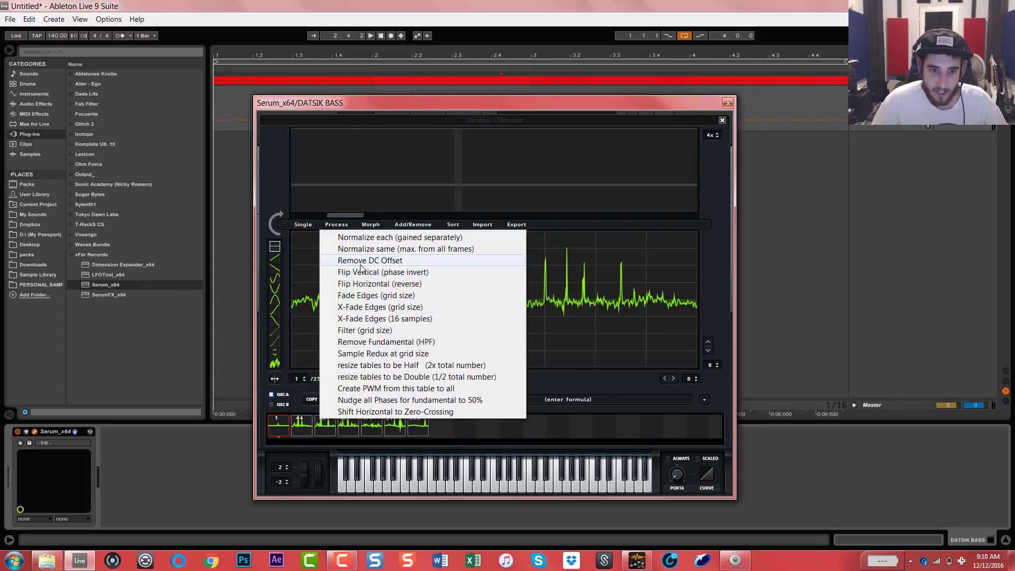
{"action": "left_click", "coordinate": [362, 262]}
{"action": "left_click", "coordinate": [345, 230]}
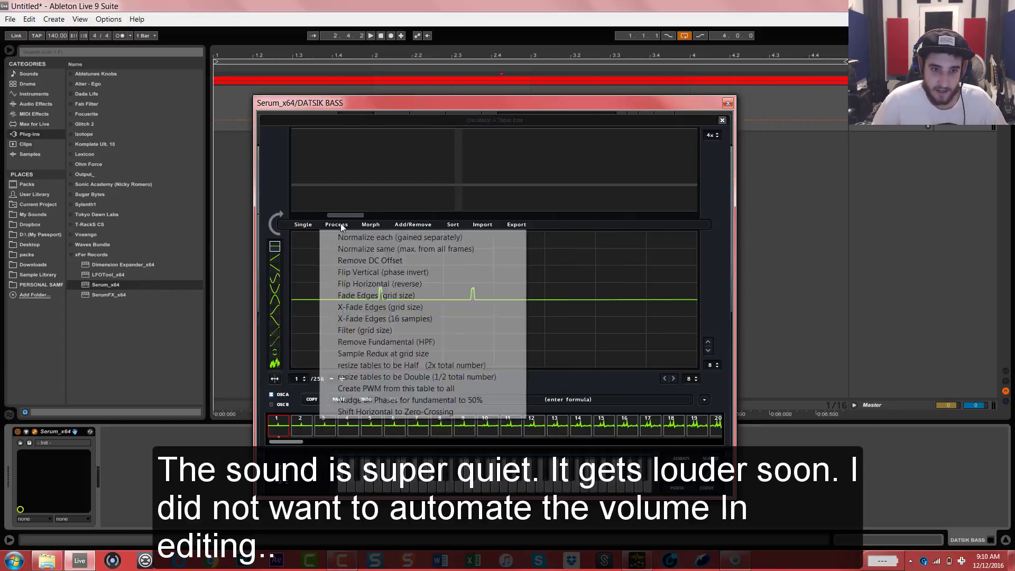
{"action": "left_click", "coordinate": [382, 239]}
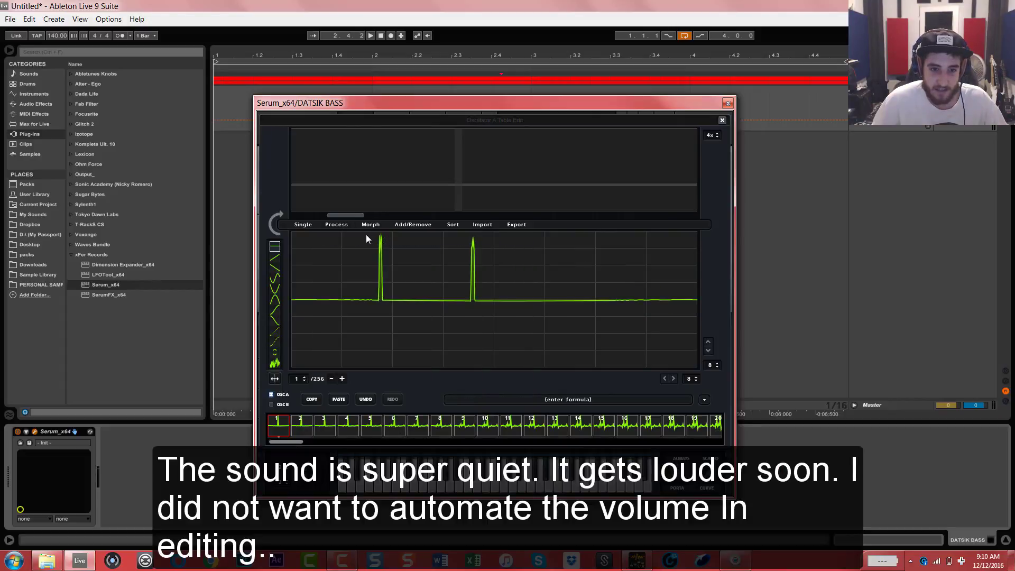
{"action": "left_click", "coordinate": [722, 120]}
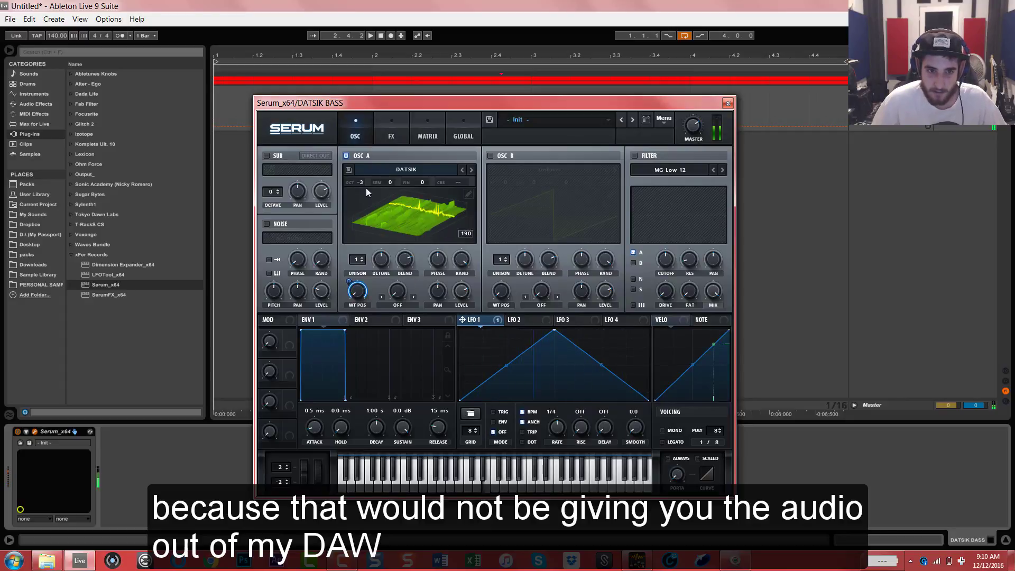
- Set oscillator A to 5 unison voices at octave -2, lower its detune and phase randomness, adjust its blend, and modulate its level with LFO 1
{"action": "left_click_drag", "start_coordinate": [356, 260], "coordinate": [383, 306]}
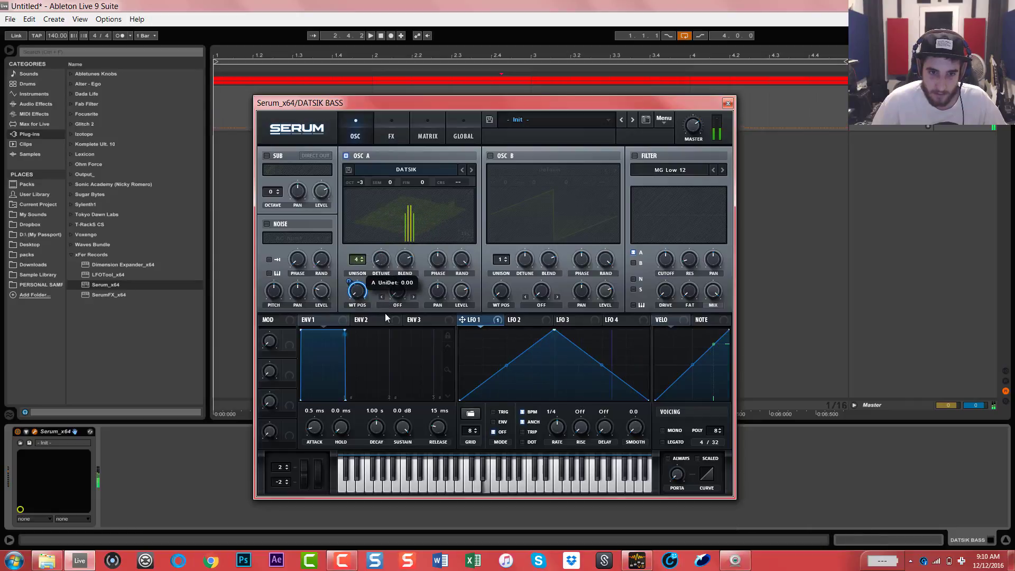
{"action": "left_click_drag", "start_coordinate": [404, 259], "coordinate": [408, 282]}
{"action": "left_click_drag", "start_coordinate": [461, 259], "coordinate": [465, 303]}
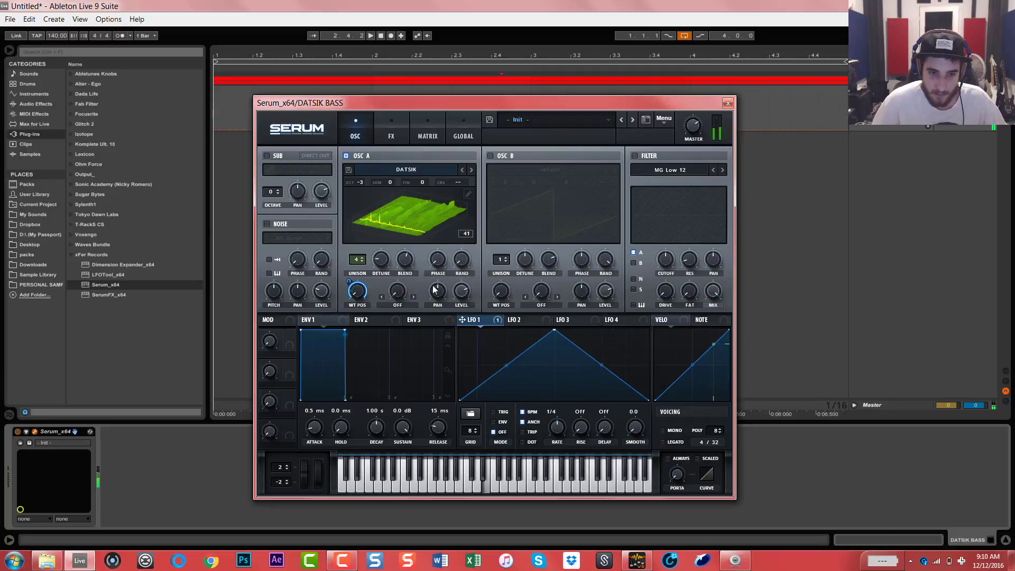
{"action": "mouse_move", "coordinate": [382, 260]}
{"action": "left_mouse_down"}
{"action": "mouse_move", "coordinate": [385, 269]}
{"action": "mouse_move", "coordinate": [411, 230]}
{"action": "mouse_move", "coordinate": [410, 284]}
{"action": "mouse_move", "coordinate": [362, 242]}
{"action": "mouse_move", "coordinate": [369, 269]}
{"action": "left_mouse_up"}
{"action": "left_click_drag", "start_coordinate": [364, 182], "coordinate": [360, 159]}
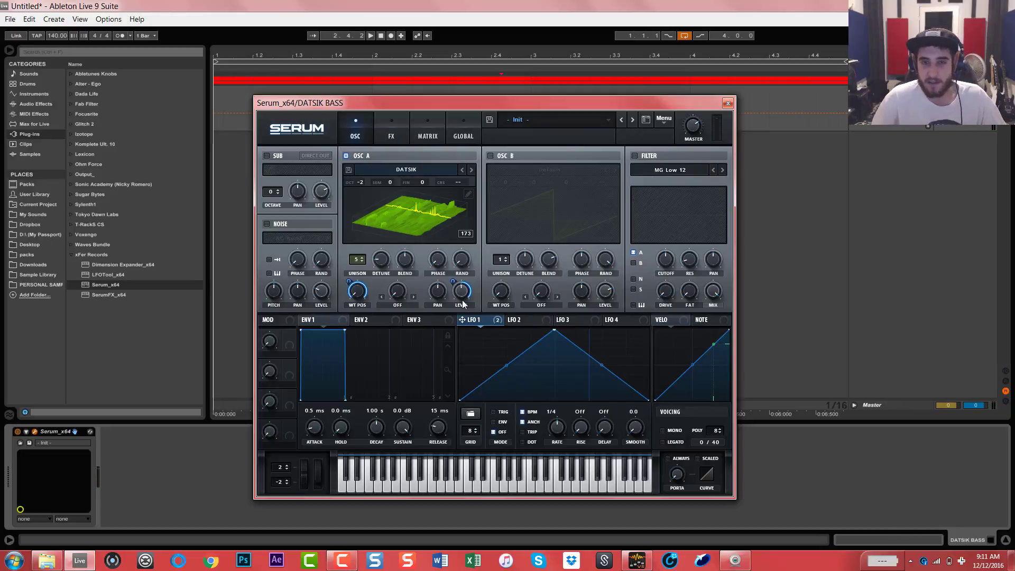
- Enable oscillator B with the Default wavetable at octave -3, lower its level to about 20%, and modulate that level with LFO 1
{"action": "left_click", "coordinate": [490, 155]}
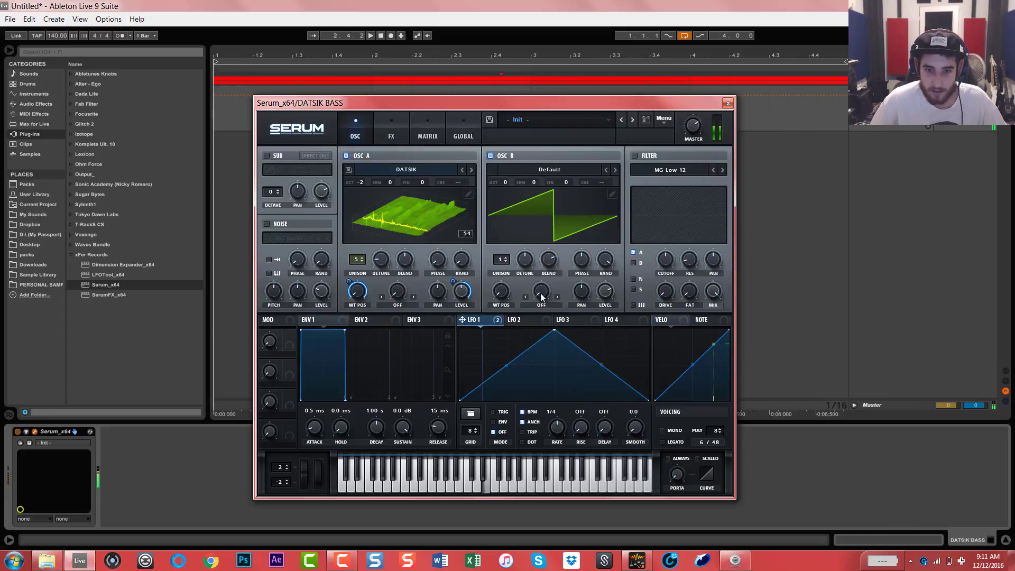
{"action": "left_click_drag", "start_coordinate": [506, 199], "coordinate": [509, 214]}
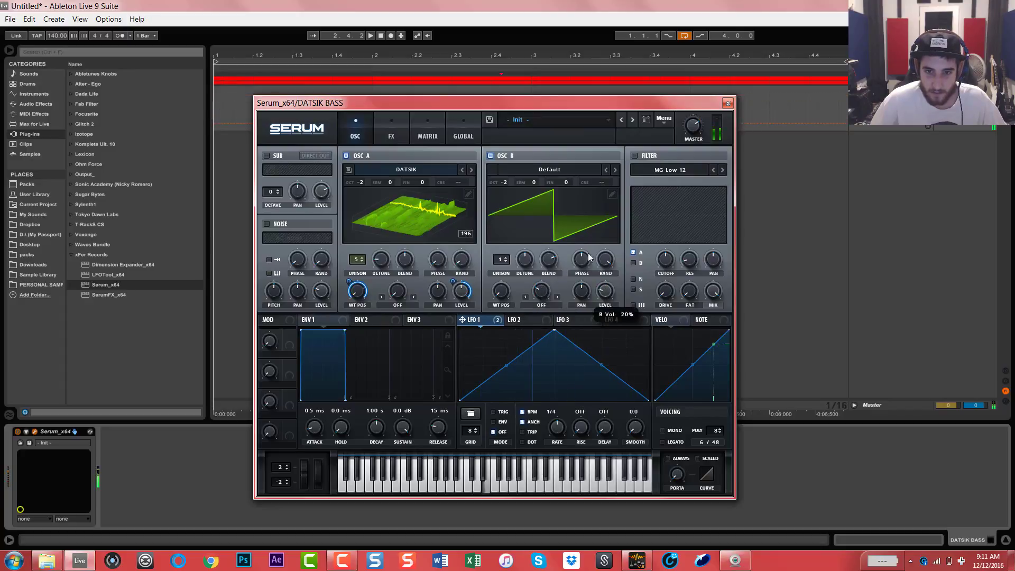
{"action": "left_click_drag", "start_coordinate": [503, 179], "coordinate": [507, 202]}
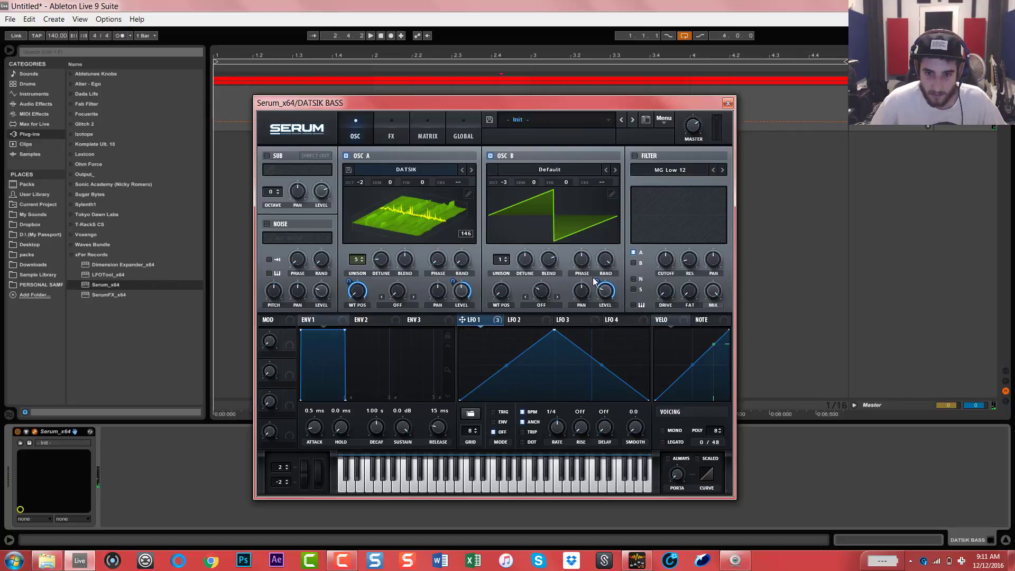
{"action": "left_click_drag", "start_coordinate": [594, 281], "coordinate": [599, 316]}
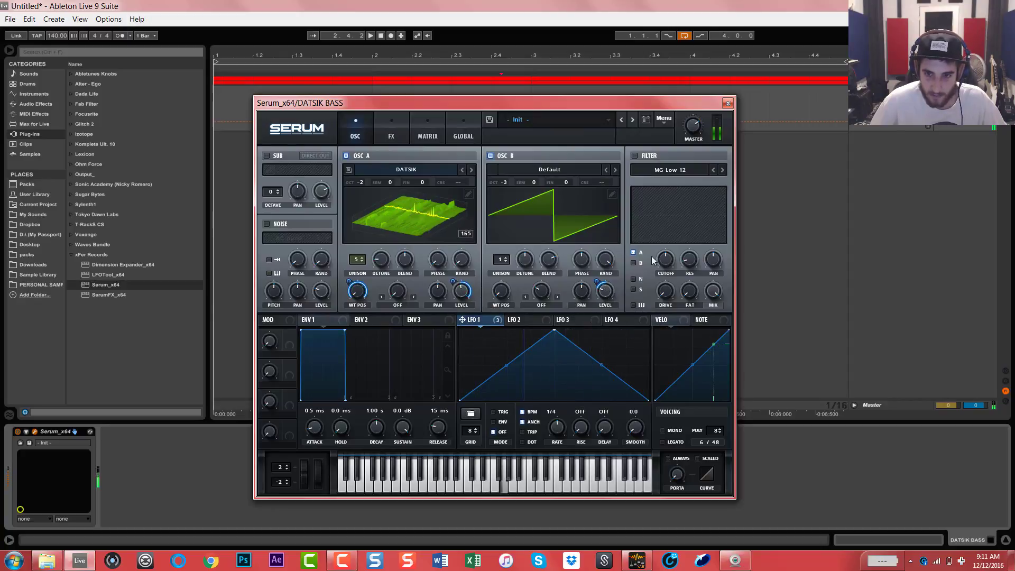
- Enable the MG Low 12 filter for oscillators A and B, with LFO 1 modulating a lowered cutoff and resonance at about 22%
{"action": "left_click", "coordinate": [635, 155]}
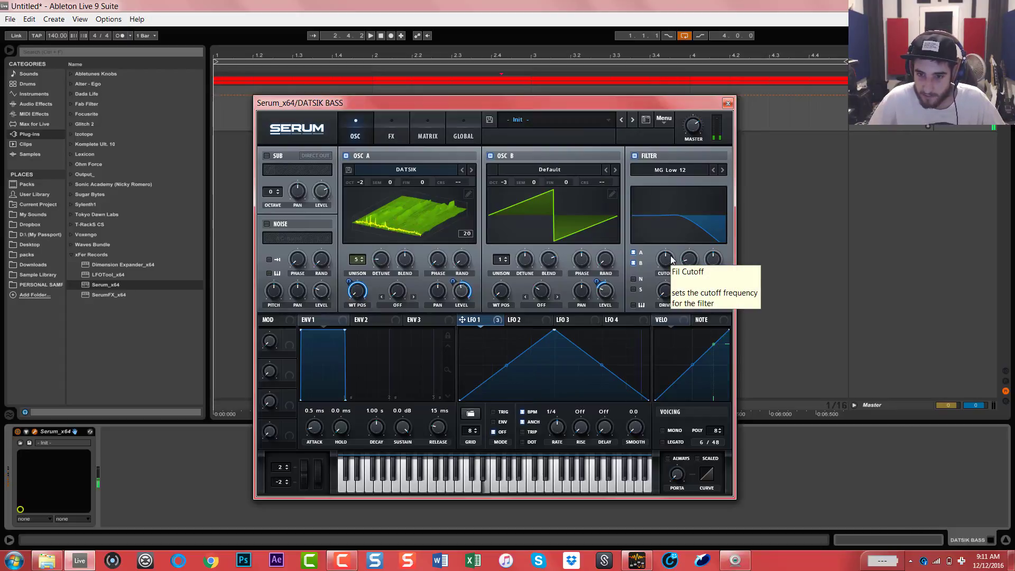
{"action": "left_click_drag", "start_coordinate": [670, 258], "coordinate": [670, 293]}
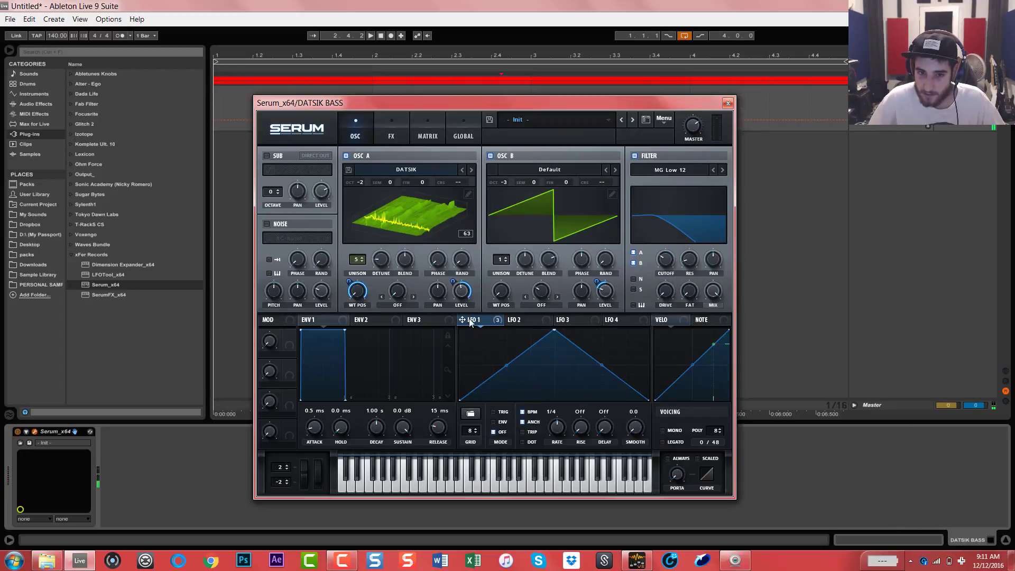
{"action": "left_click_drag", "start_coordinate": [670, 258], "coordinate": [667, 259]}
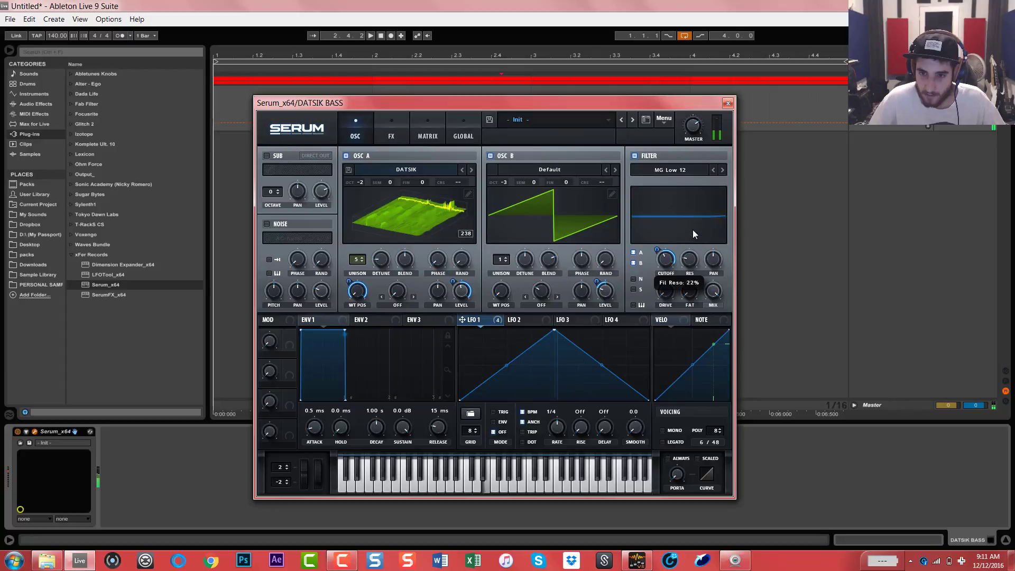
- Adjust oscillator A's unison detune to about 0.02 and fine-tune LFO 1's modulation of oscillator B's level
{"action": "mouse_move", "coordinate": [385, 240]}
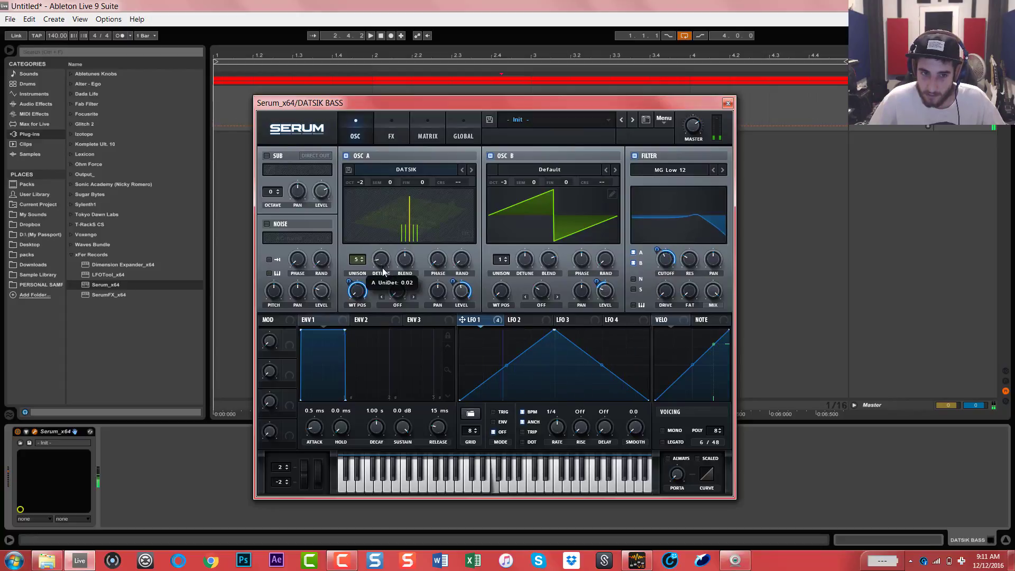
{"action": "left_click_drag", "start_coordinate": [385, 238], "coordinate": [388, 252]}
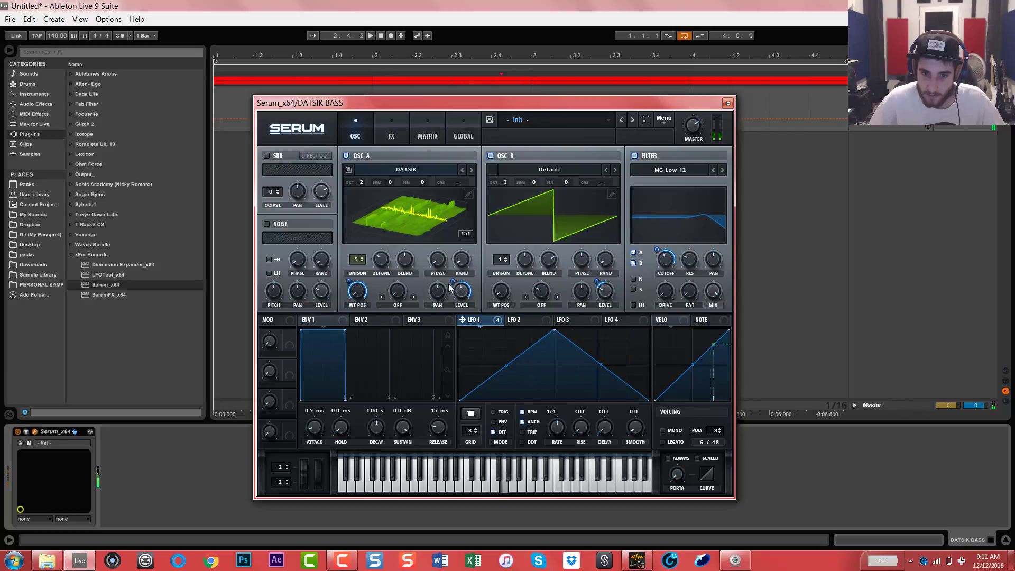
{"action": "mouse_move", "coordinate": [610, 291]}
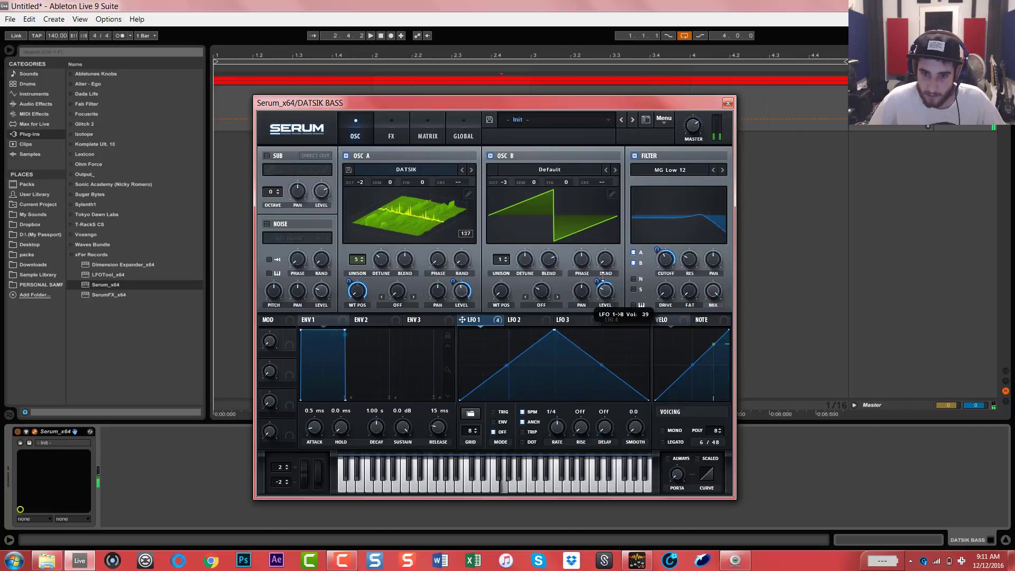
{"action": "mouse_move", "coordinate": [607, 292]}
{"action": "left_mouse_down"}
{"action": "mouse_move", "coordinate": [605, 303]}
{"action": "mouse_move", "coordinate": [597, 278]}
{"action": "mouse_move", "coordinate": [602, 294]}
{"action": "left_mouse_up"}
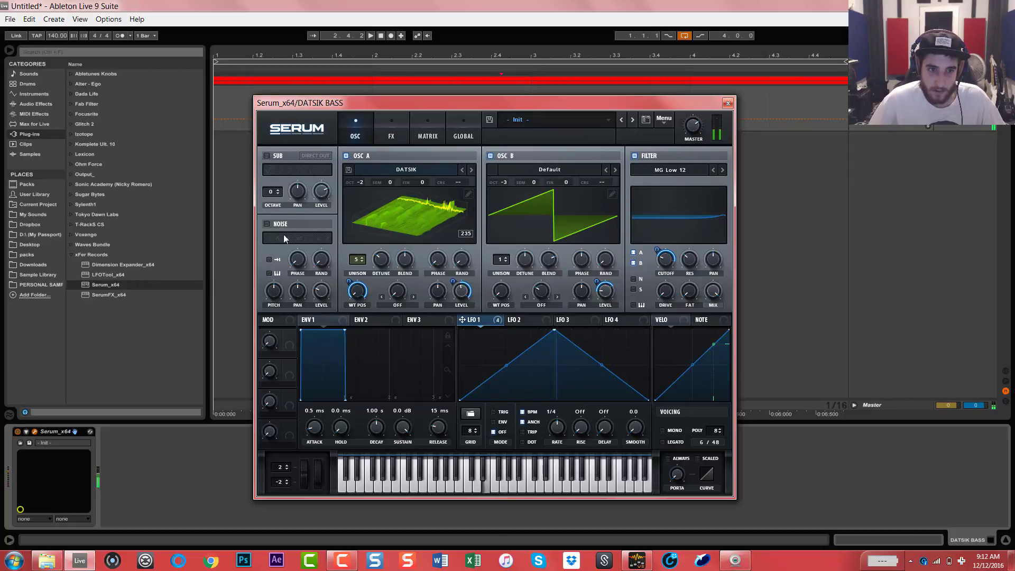
- Enable the noise oscillator with AC hum1, adjust its pitch, and modulate its level with LFO 1, tuning the modulation depth
{"action": "left_click", "coordinate": [267, 223]}
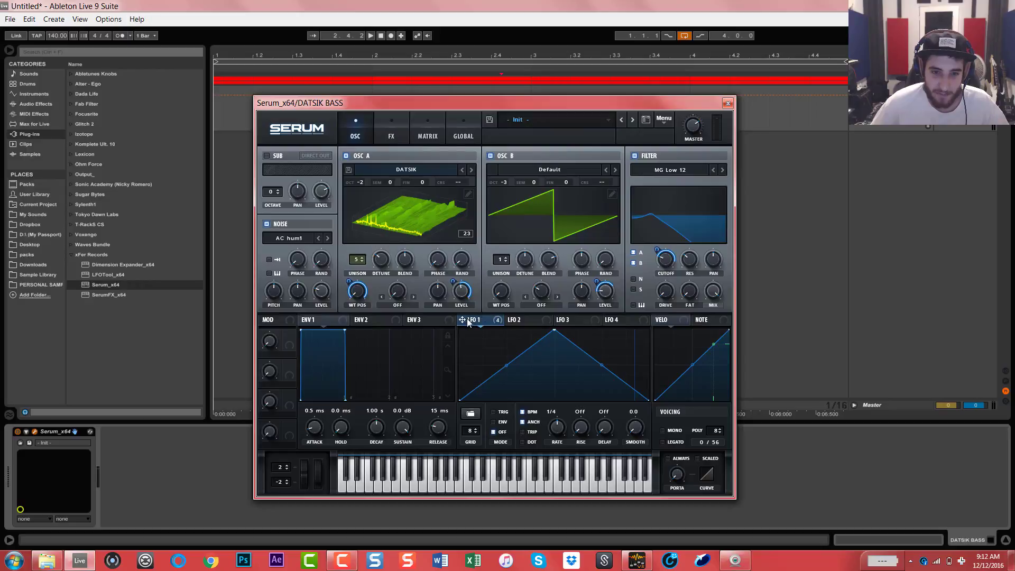
{"action": "left_click_drag", "start_coordinate": [299, 302], "coordinate": [321, 294]}
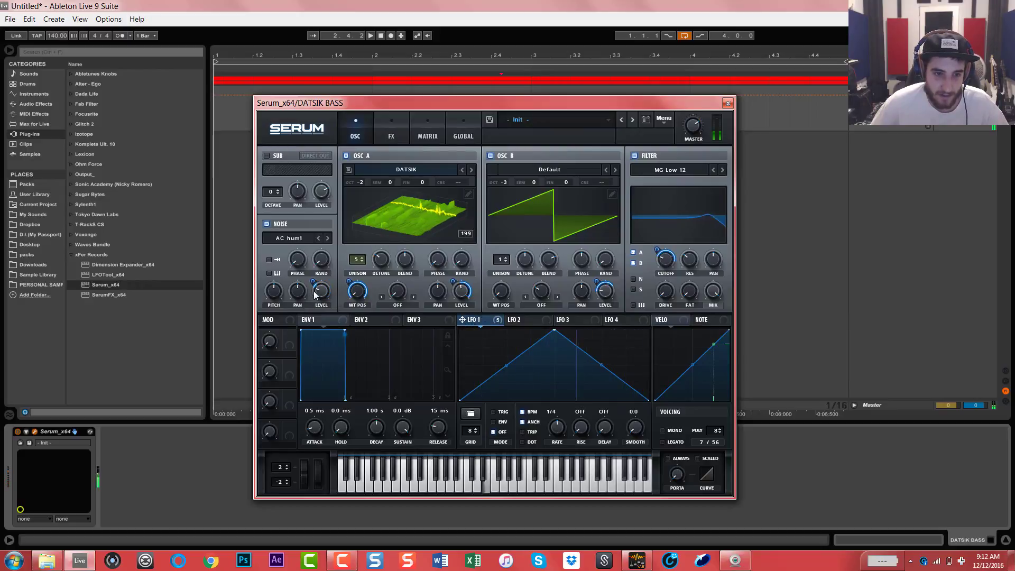
{"action": "left_click_drag", "start_coordinate": [313, 281], "coordinate": [313, 279]}
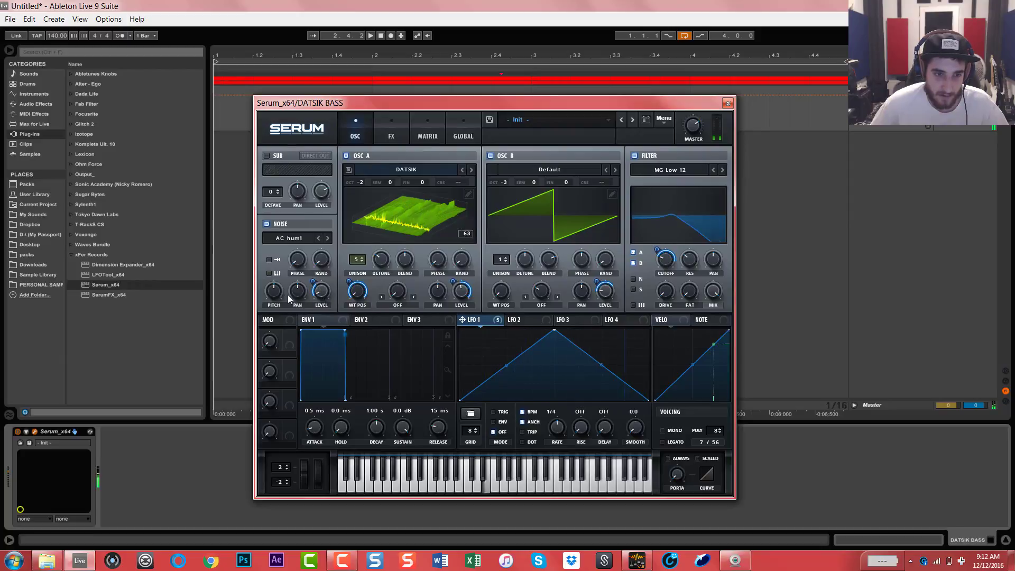
{"action": "left_click_drag", "start_coordinate": [279, 287], "coordinate": [280, 278]}
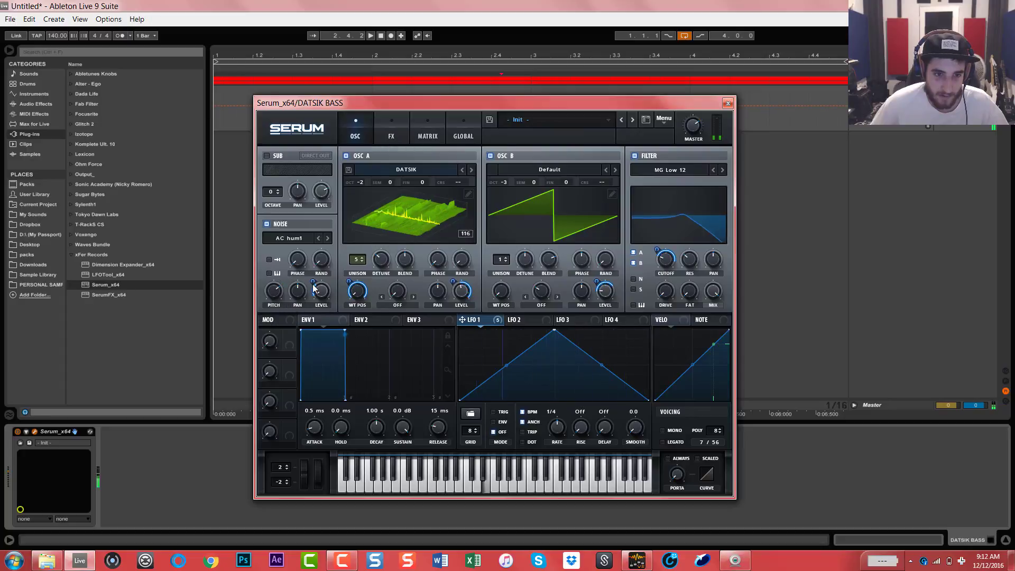
{"action": "left_click_drag", "start_coordinate": [313, 285], "coordinate": [312, 290]}
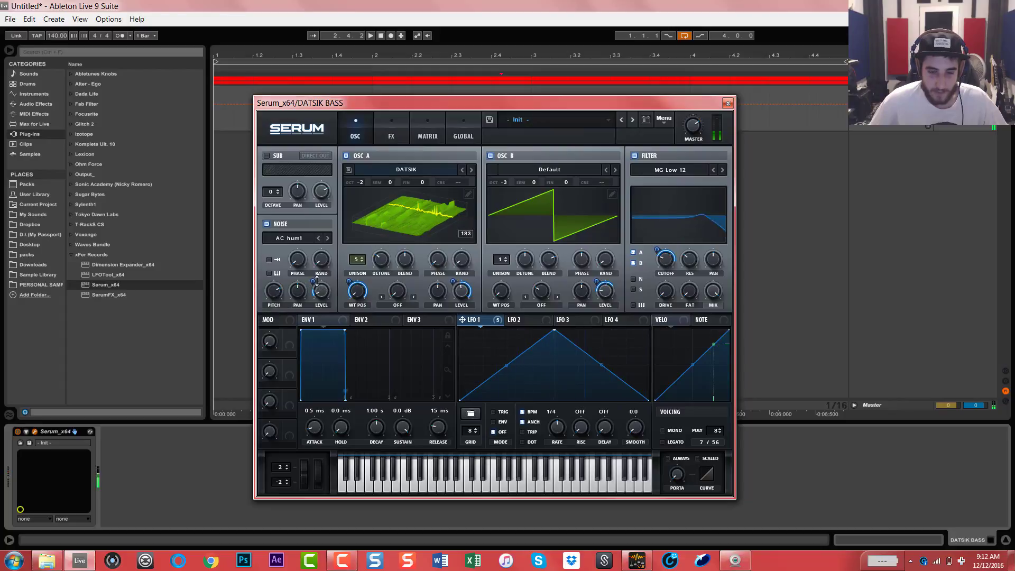
- Fine-tune the depth of LFO 1's modulation of the noise level and audition the bass
{"action": "left_click_drag", "start_coordinate": [316, 281], "coordinate": [351, 238]}
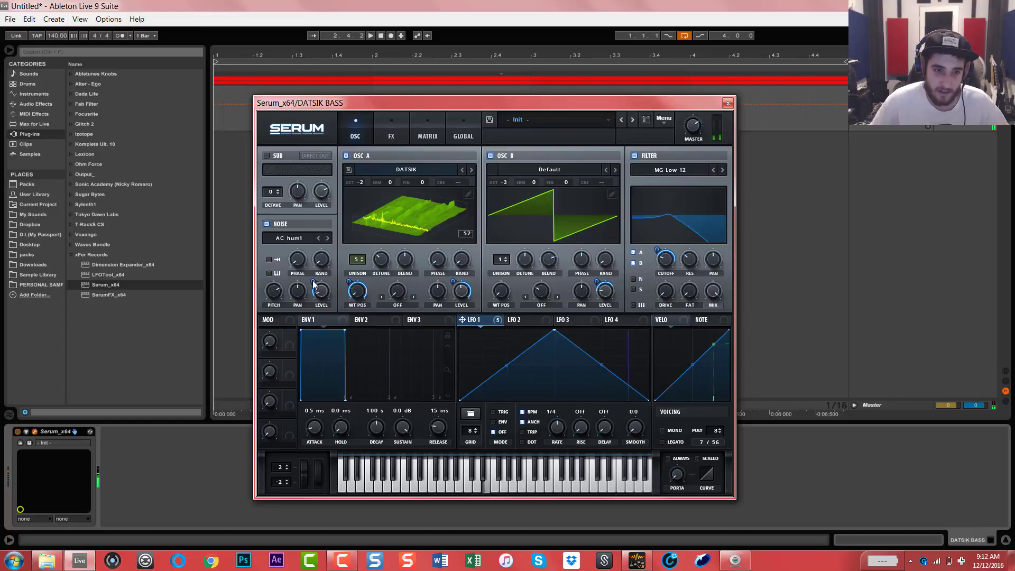
{"action": "left_click_drag", "start_coordinate": [313, 282], "coordinate": [326, 302]}
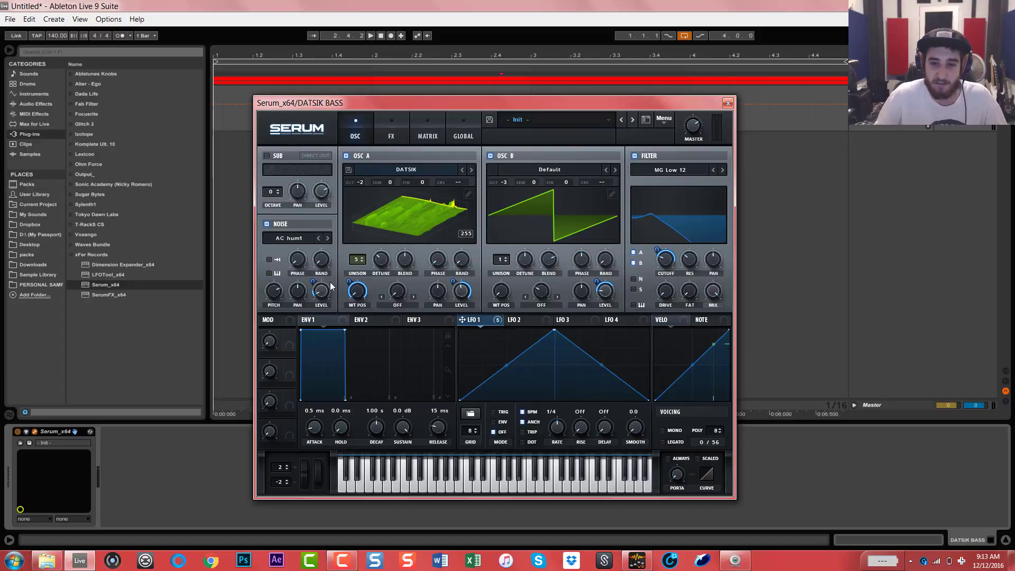
{"action": "key", "text": "d"}
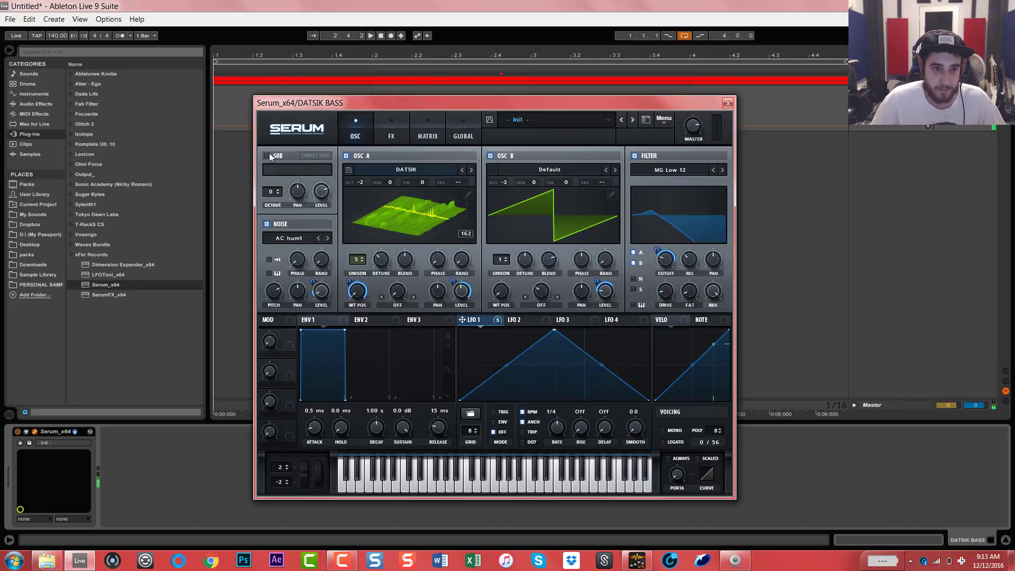
- Enable the sub oscillator with direct out at octave -3 and modulate its level, set to about 52%, with LFO 1
{"action": "left_click", "coordinate": [302, 157]}
{"action": "left_click", "coordinate": [278, 194]}
{"action": "left_click", "coordinate": [277, 194]}
{"action": "left_click", "coordinate": [277, 194]}
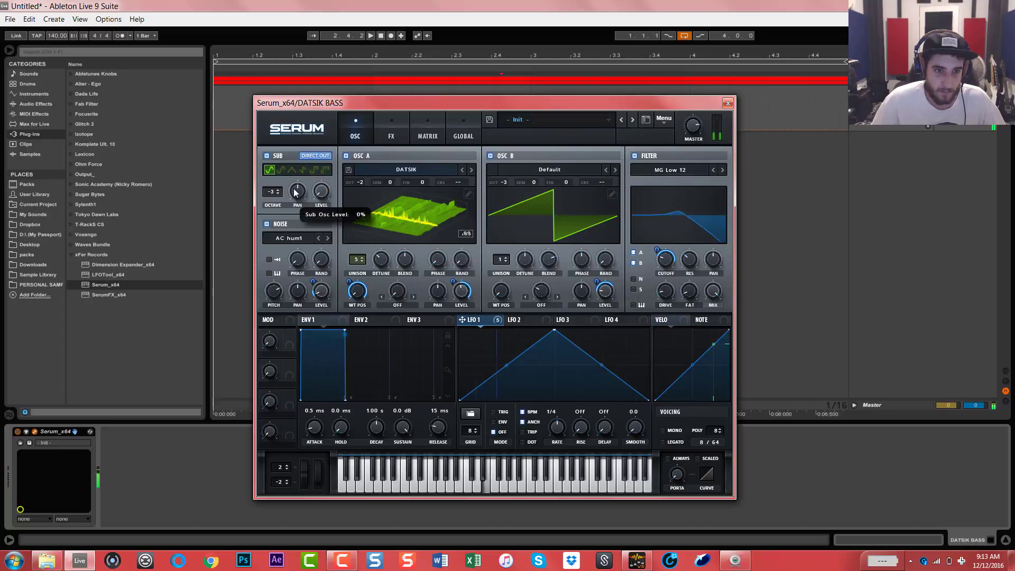
{"action": "left_click", "coordinate": [278, 193]}
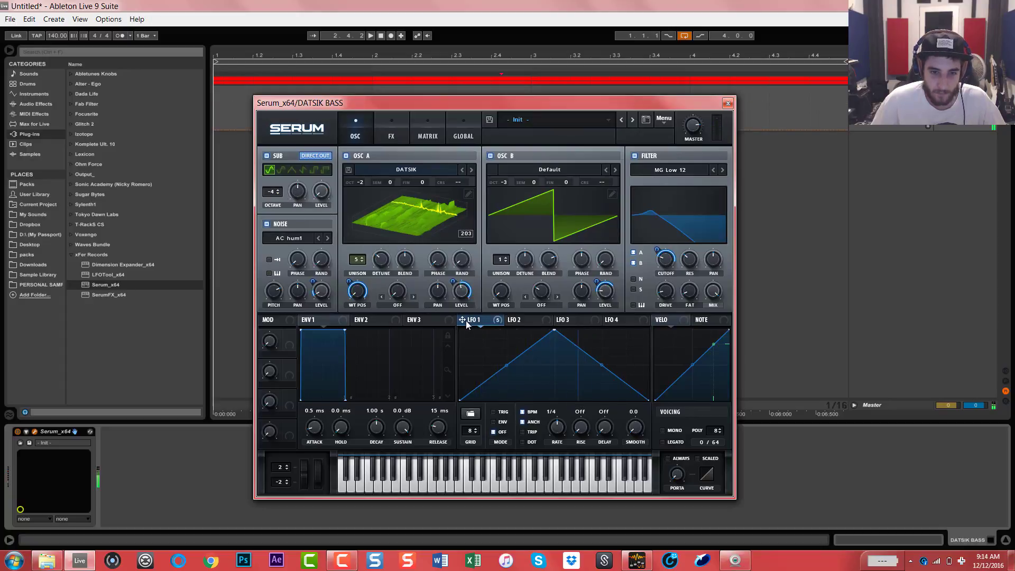
{"action": "left_click_drag", "start_coordinate": [339, 218], "coordinate": [321, 192]}
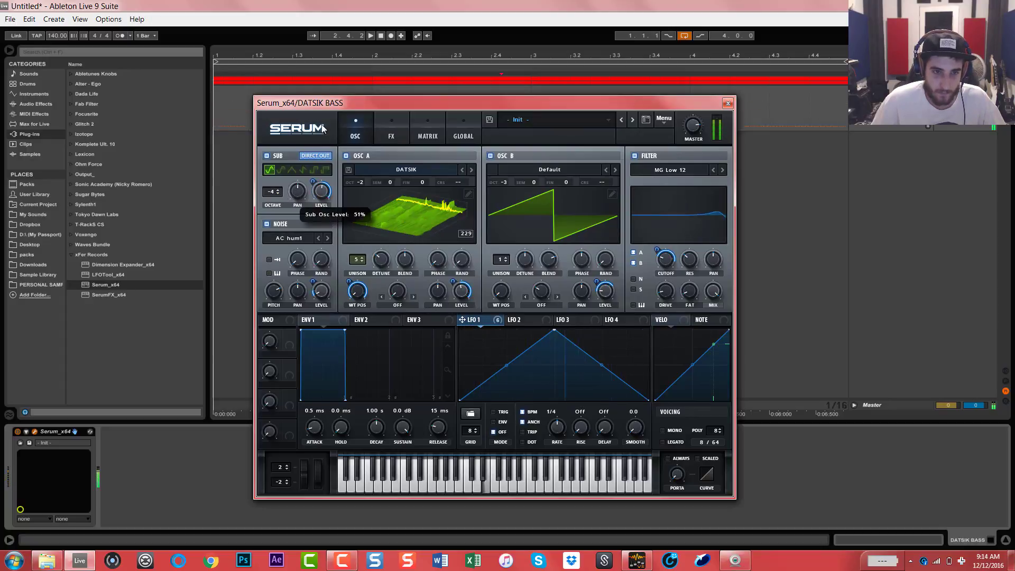
{"action": "left_click", "coordinate": [278, 189]}
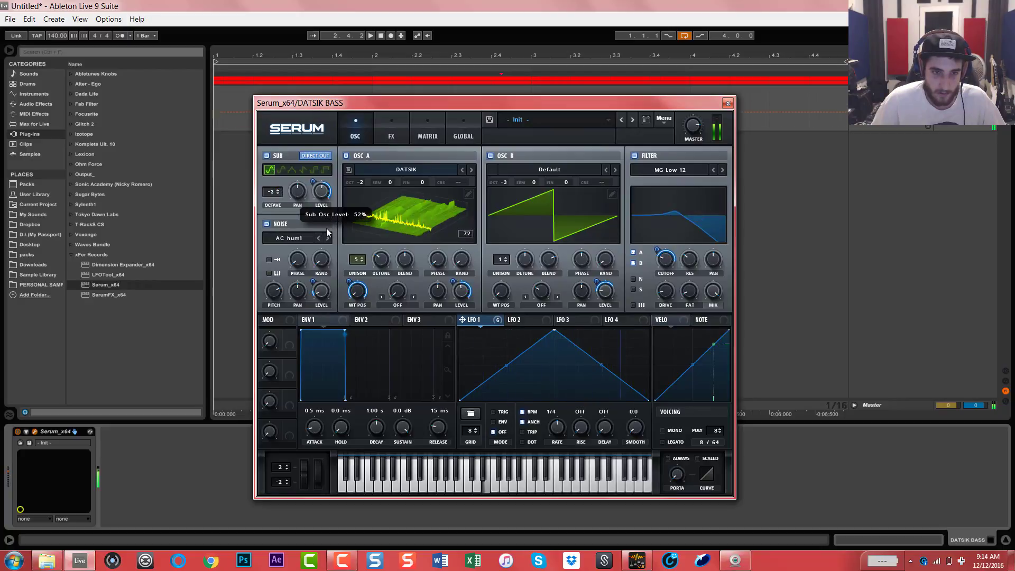
- Set LFO 1's rate to 1/8 and start playback to audition the bass
{"action": "mouse_move", "coordinate": [559, 431]}
{"action": "left_mouse_down"}
{"action": "mouse_move", "coordinate": [563, 423]}
{"action": "mouse_move", "coordinate": [566, 452]}
{"action": "mouse_move", "coordinate": [562, 420]}
{"action": "left_mouse_up"}
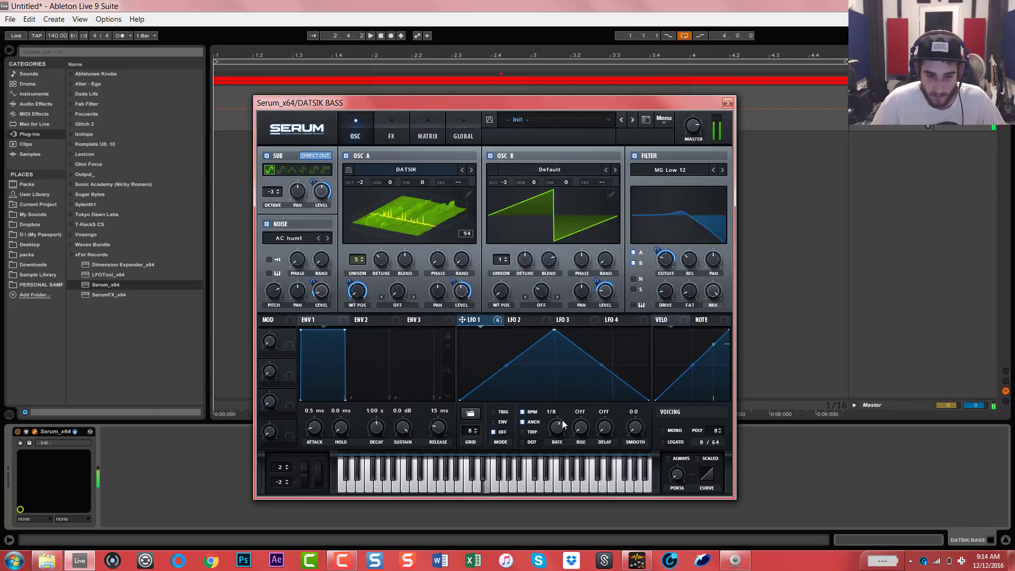
{"action": "key", "text": "space"}
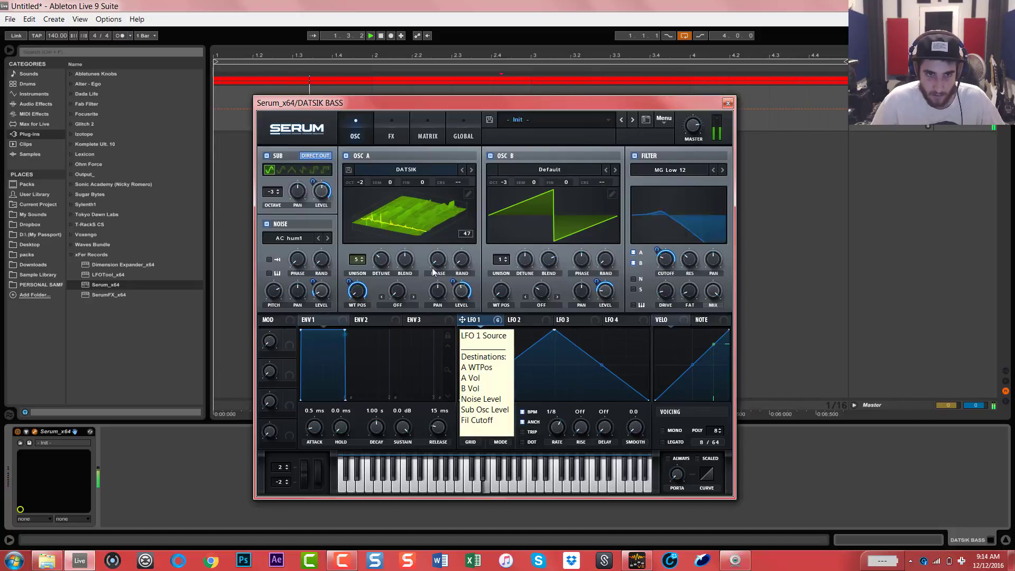
- Enable the Hyper/Dimension effect in the effects rack
{"action": "left_click", "coordinate": [392, 132]}
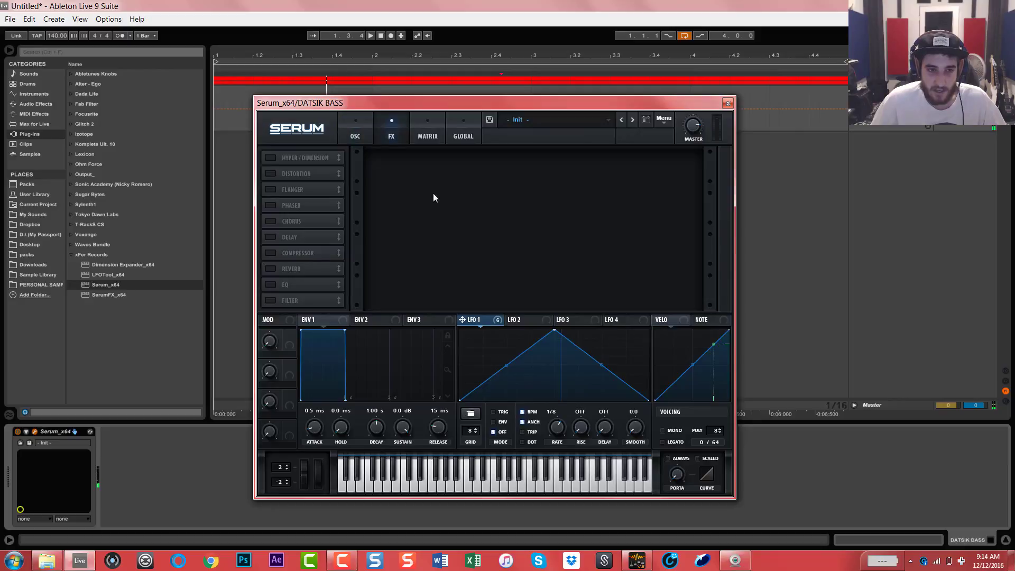
{"action": "left_click", "coordinate": [279, 158]}
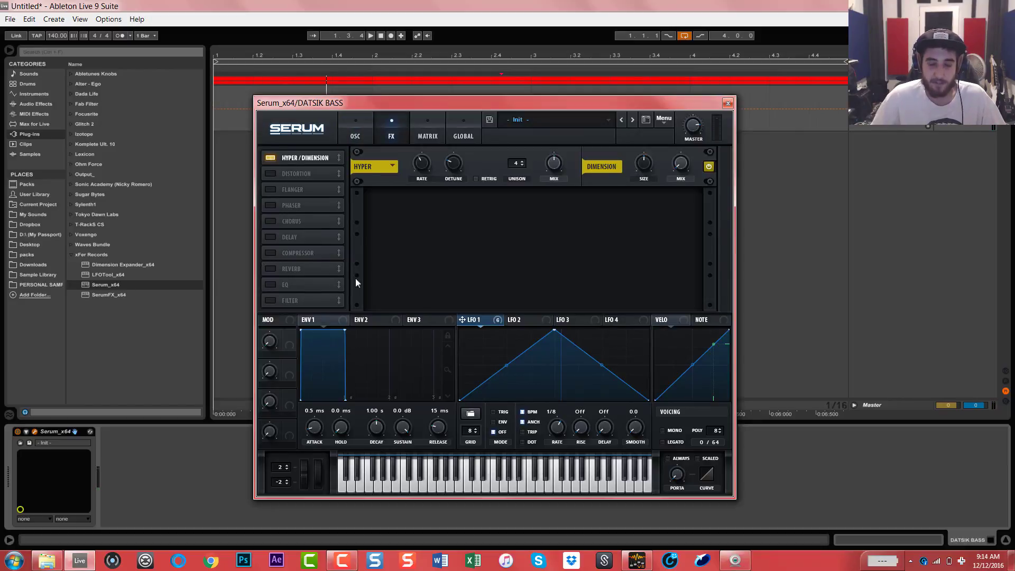
{"action": "left_click", "coordinate": [363, 138]}
{"action": "left_click", "coordinate": [392, 136]}
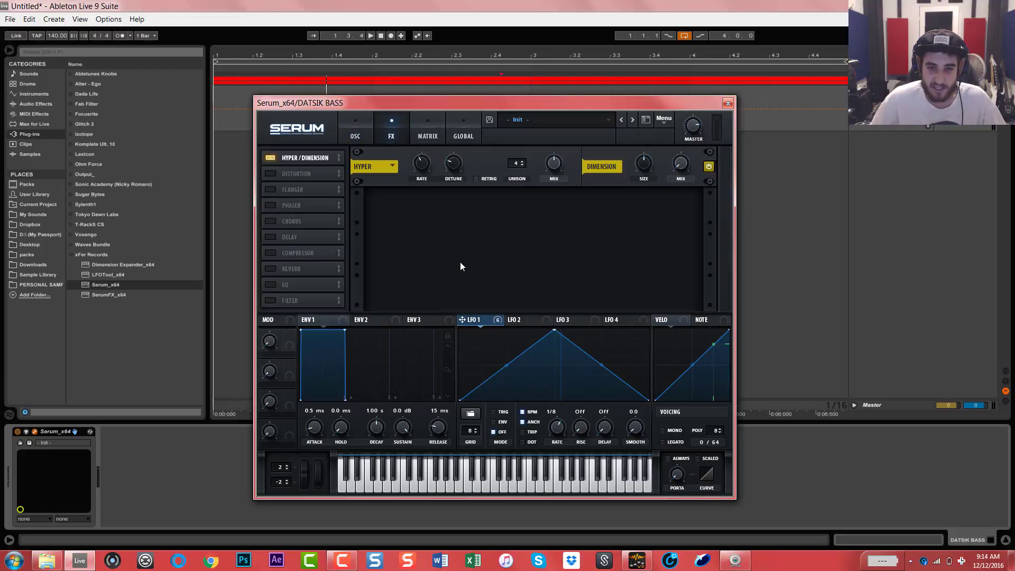
{"action": "left_click", "coordinate": [271, 174]}
{"action": "left_click", "coordinate": [283, 175]}
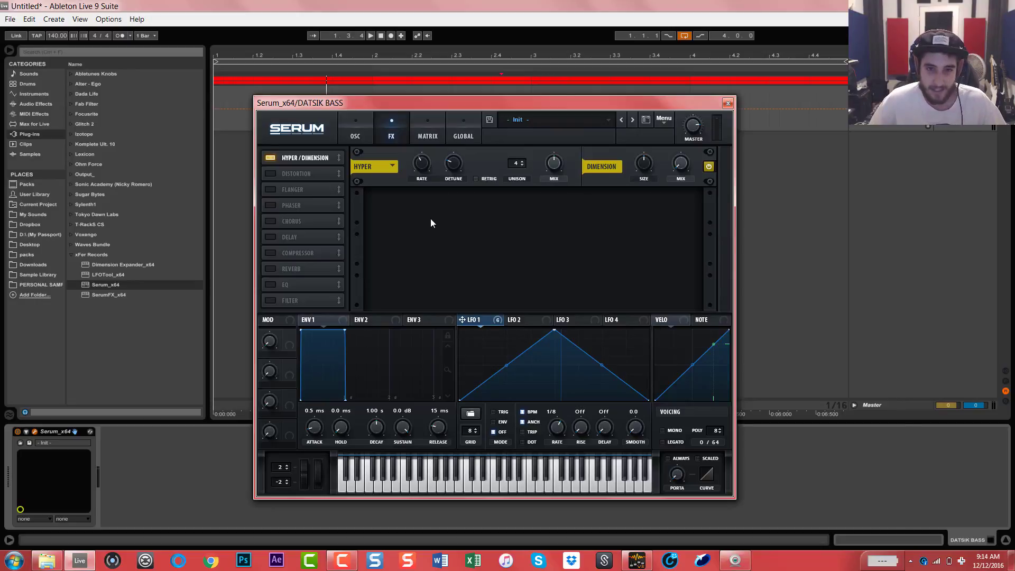
- Lower the Dimension size, modulate its mix of about 8% with LFO 1, and reduce the Hyper mix to about 11%
{"action": "left_click_drag", "start_coordinate": [641, 168], "coordinate": [654, 176]}
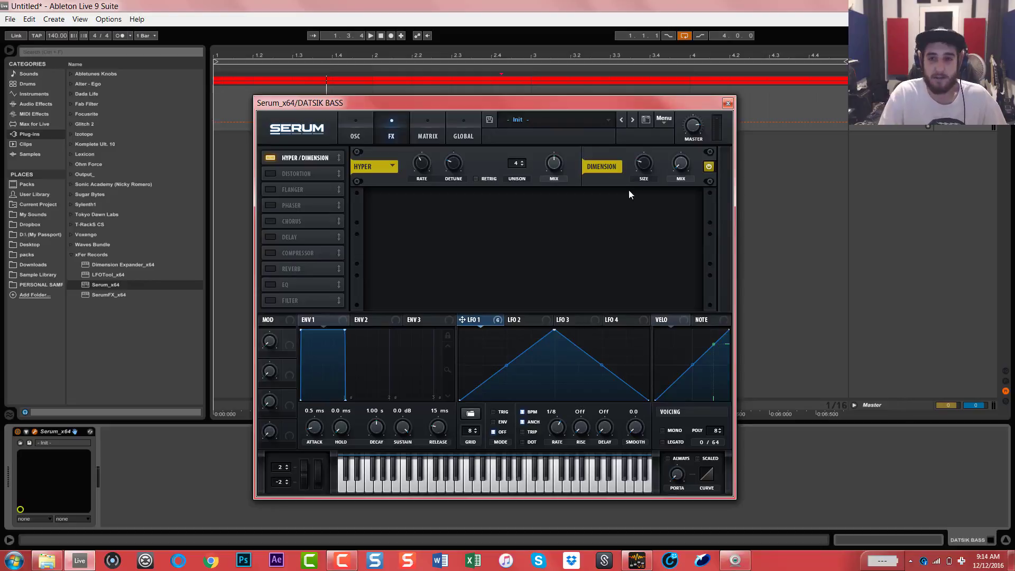
{"action": "left_click_drag", "start_coordinate": [677, 164], "coordinate": [679, 159]}
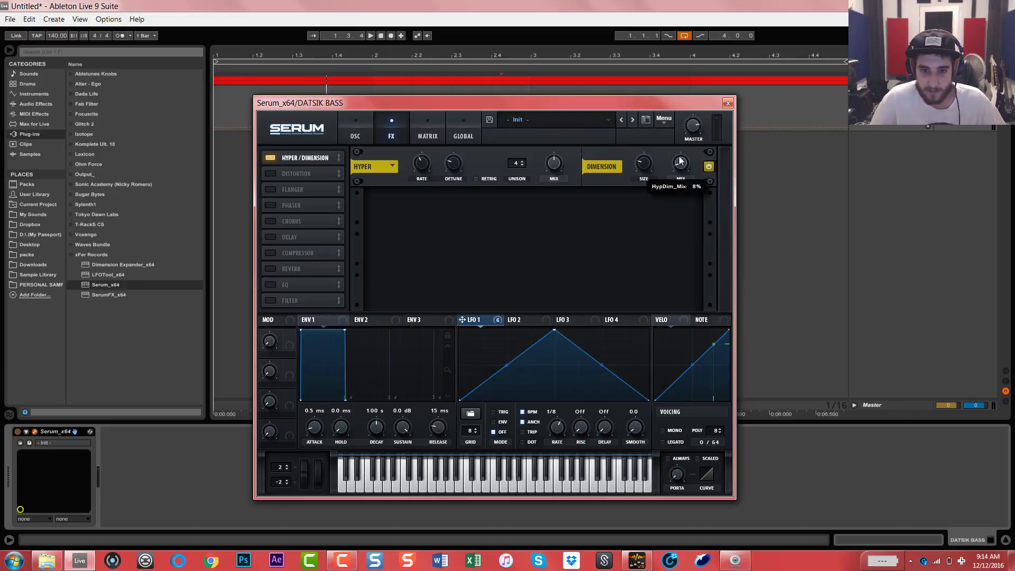
{"action": "left_click_drag", "start_coordinate": [469, 324], "coordinate": [676, 182]}
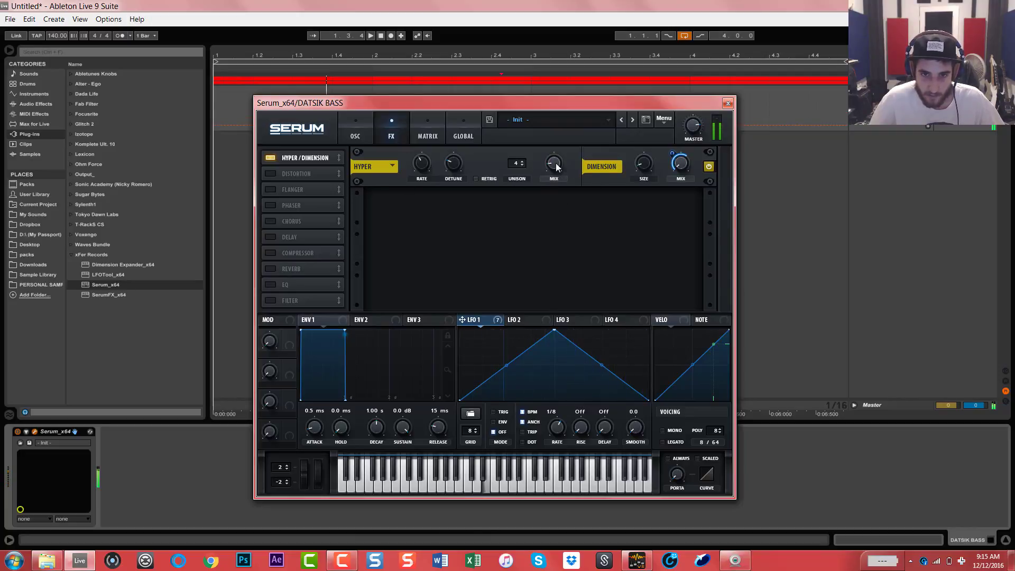
{"action": "left_click_drag", "start_coordinate": [557, 166], "coordinate": [559, 171]}
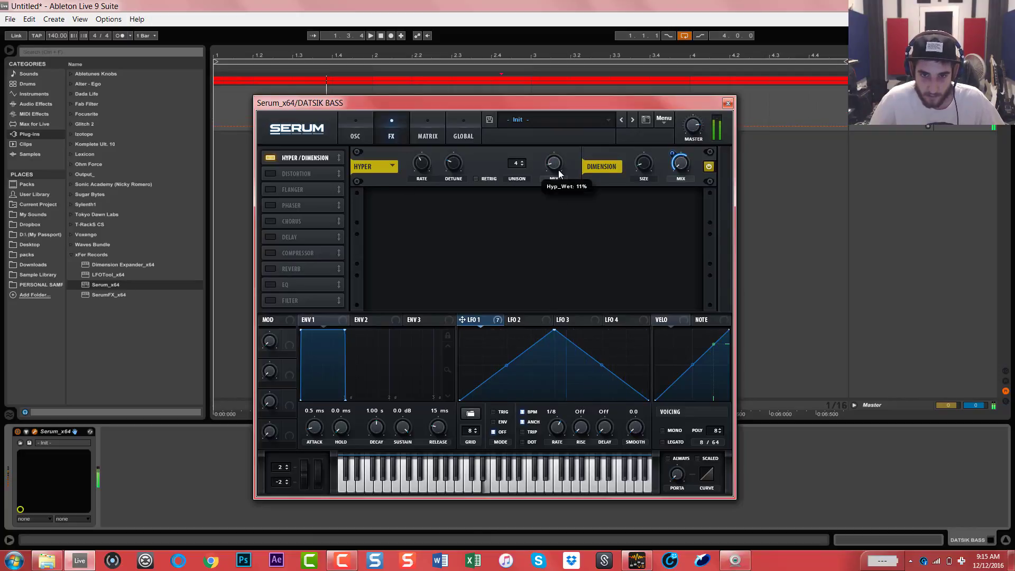
- Enable the Tube distortion, place it before Hyper/Dimension in the effects chain, and raise its drive
{"action": "left_click", "coordinate": [269, 172]}
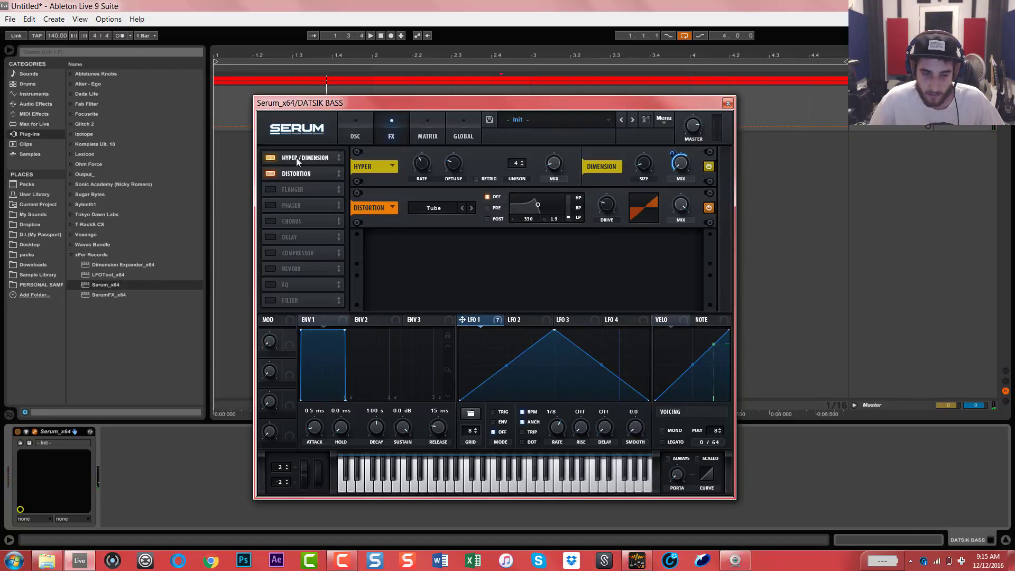
{"action": "left_click_drag", "start_coordinate": [299, 175], "coordinate": [300, 151]}
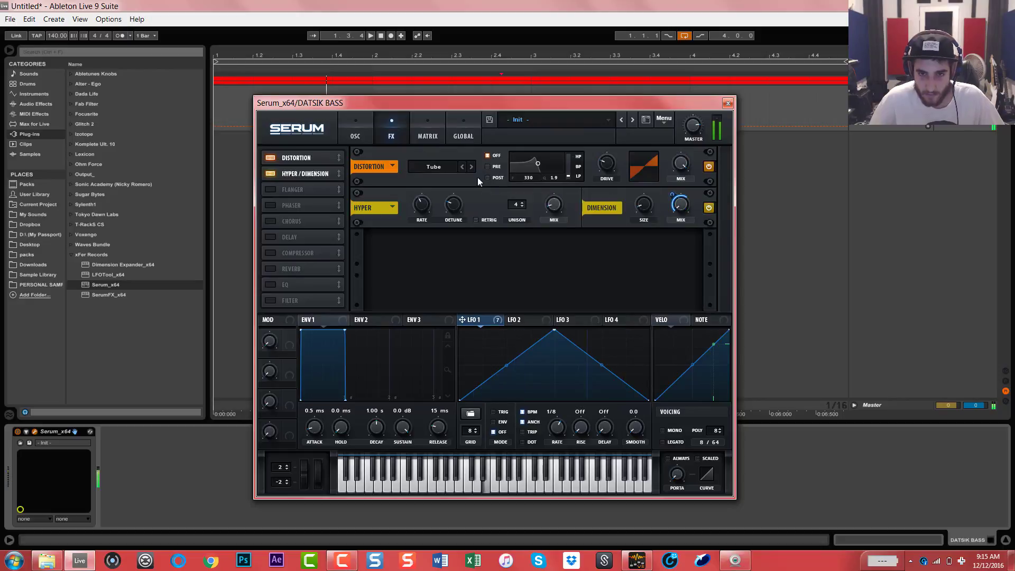
{"action": "left_click_drag", "start_coordinate": [609, 162], "coordinate": [619, 99]}
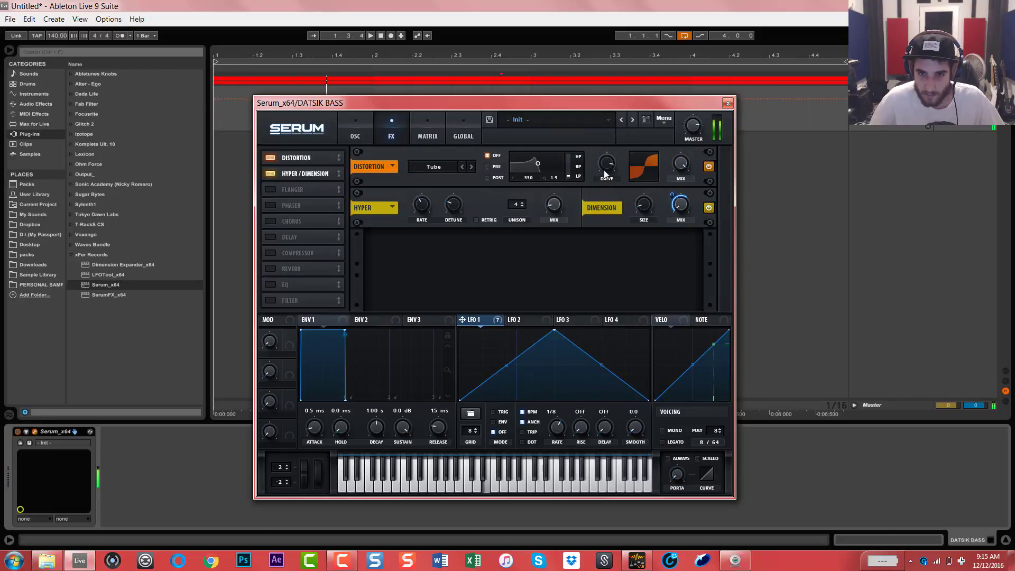
- Enable the distortion's pre-filter, shift it toward high-pass, and set its frequency to 44 and Q to 0.1
{"action": "left_click", "coordinate": [497, 166]}
{"action": "mouse_move", "coordinate": [568, 167]}
{"action": "left_mouse_down"}
{"action": "mouse_move", "coordinate": [585, 77]}
{"action": "mouse_move", "coordinate": [580, 177]}
{"action": "mouse_move", "coordinate": [544, 164]}
{"action": "mouse_move", "coordinate": [573, 175]}
{"action": "mouse_move", "coordinate": [576, 141]}
{"action": "mouse_move", "coordinate": [562, 170]}
{"action": "left_mouse_up"}
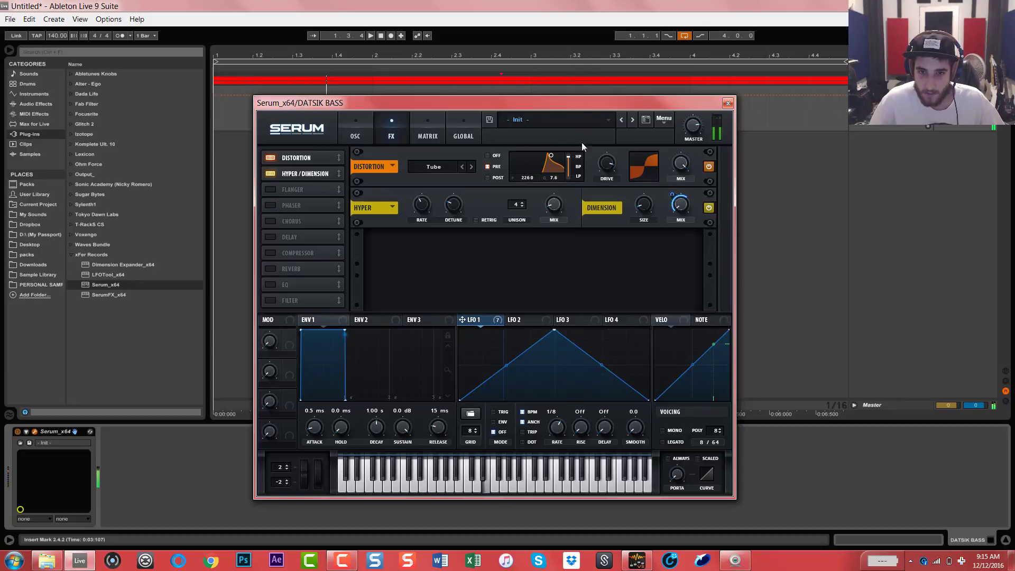
{"action": "left_click_drag", "start_coordinate": [550, 156], "coordinate": [525, 172]}
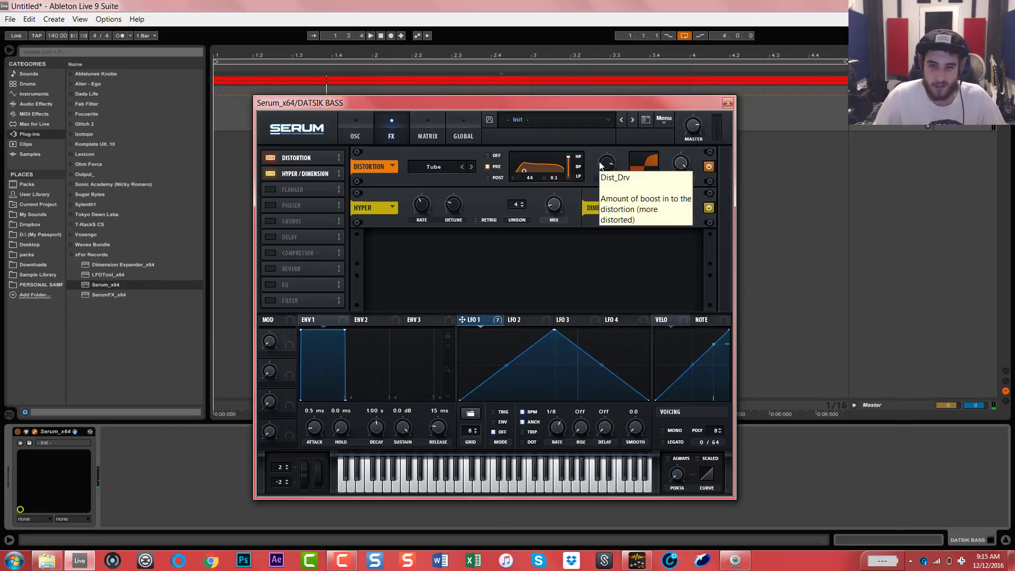
- Try the distortion types SoftClip, HardClip, Diode 1, Lin.Fold, Sin Fold and Downsample, with the drive at 100%
{"action": "left_click", "coordinate": [471, 167]}
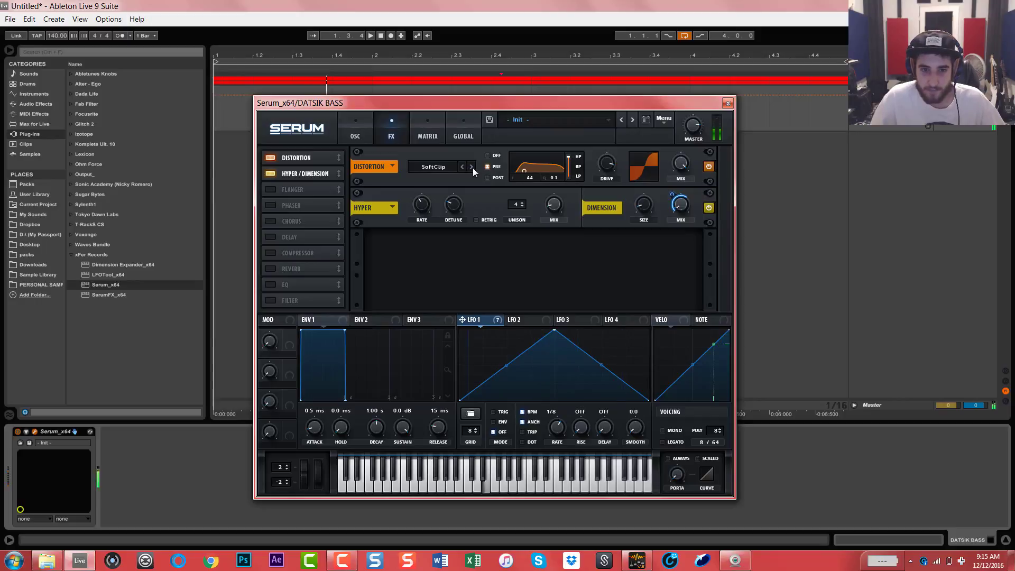
{"action": "left_click", "coordinate": [472, 166]}
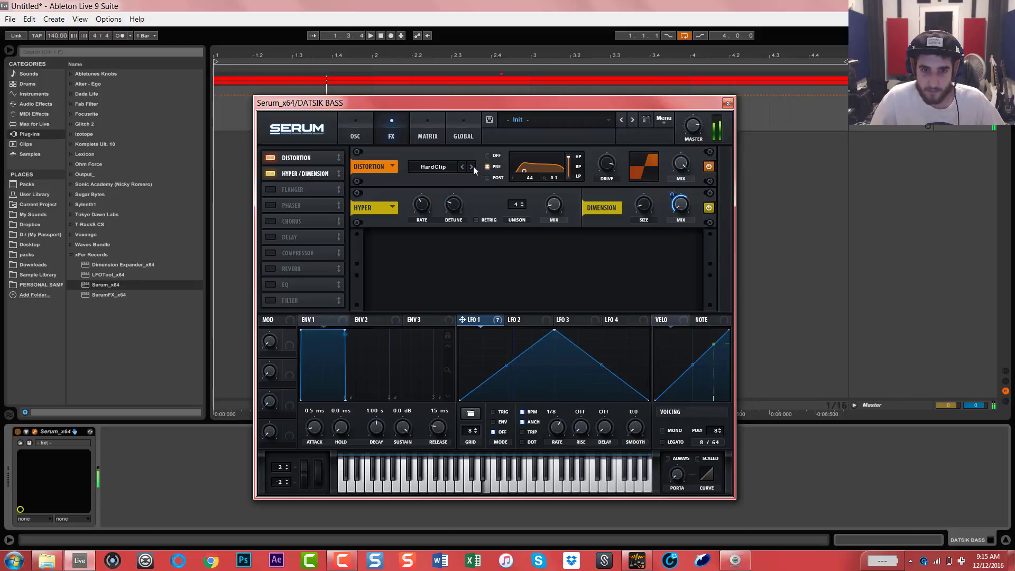
{"action": "left_click_drag", "start_coordinate": [608, 164], "coordinate": [615, 66]}
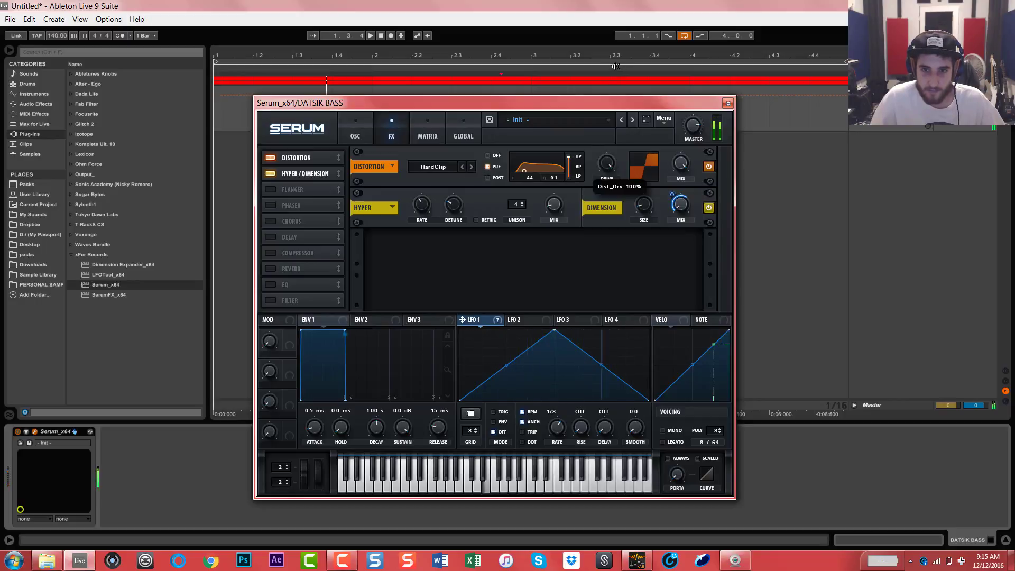
{"action": "left_click", "coordinate": [472, 167]}
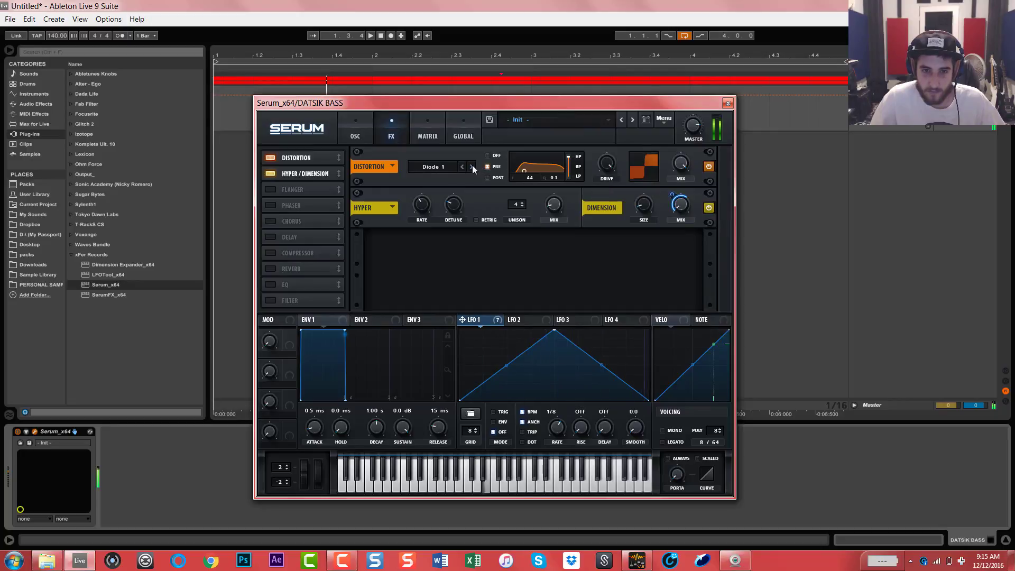
{"action": "left_click", "coordinate": [471, 166]}
{"action": "left_click", "coordinate": [471, 166]}
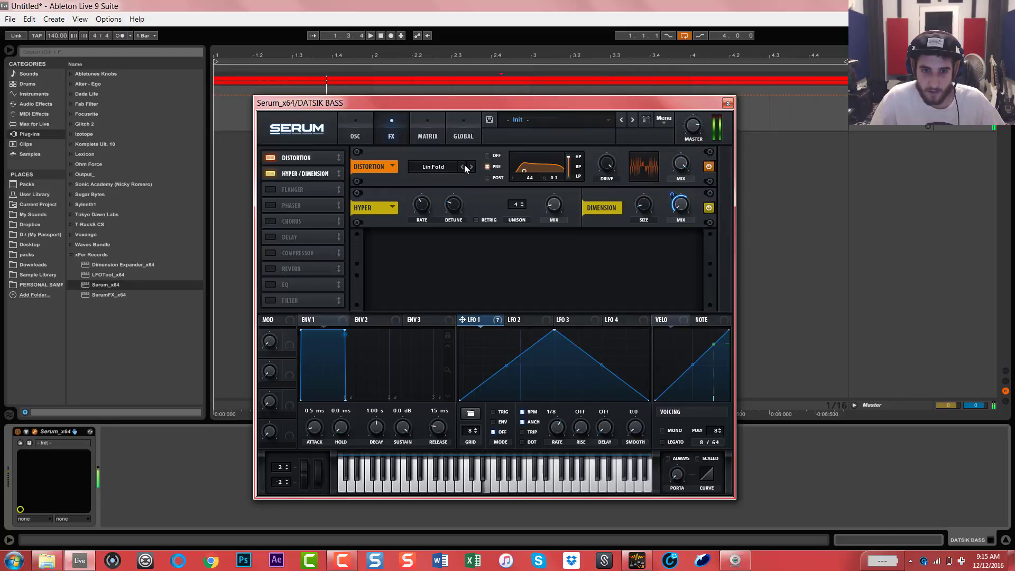
{"action": "left_click", "coordinate": [471, 166]}
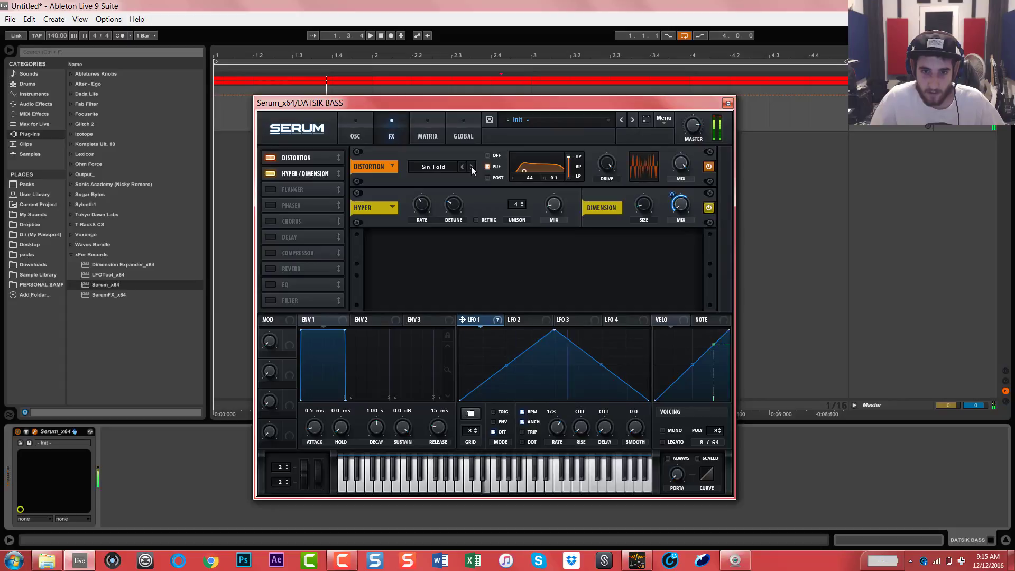
{"action": "left_click", "coordinate": [471, 166]}
{"action": "left_click", "coordinate": [471, 166]}
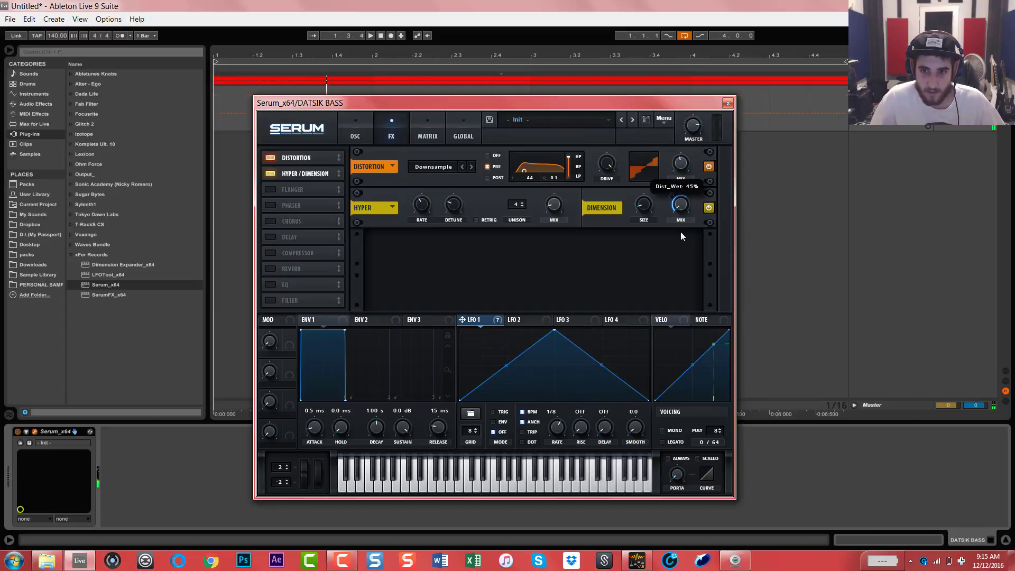
- Try the Downsample distortion at about 86% drive and 60% mix, comparing it with Sin Fold
{"action": "left_click_drag", "start_coordinate": [618, 198], "coordinate": [619, 173]}
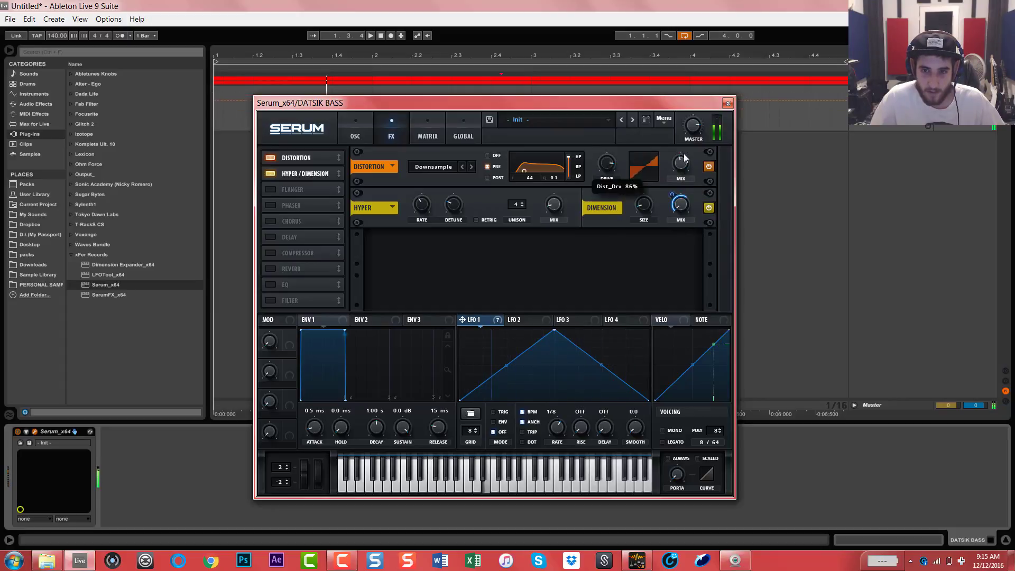
{"action": "left_click_drag", "start_coordinate": [683, 159], "coordinate": [691, 126]}
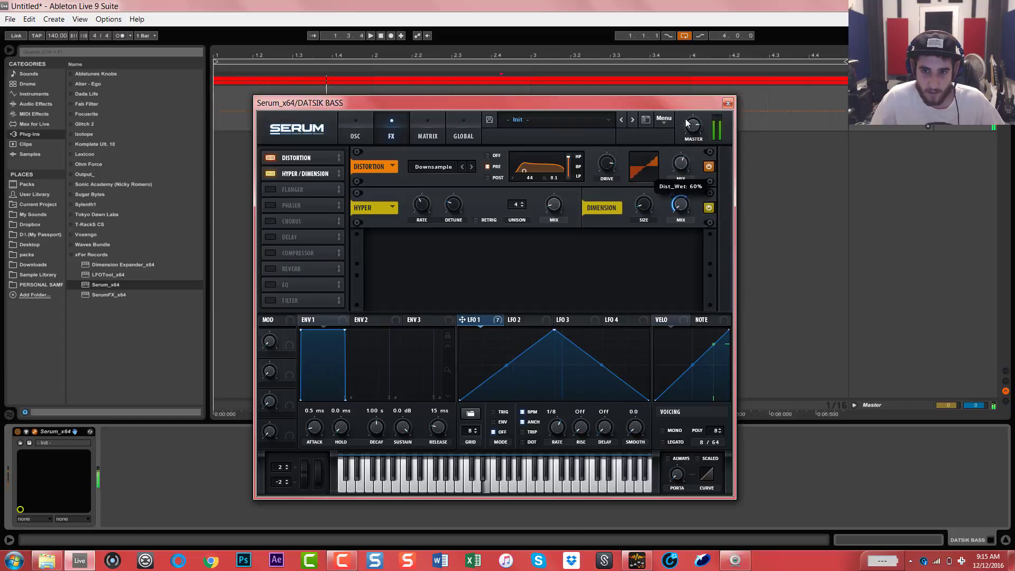
{"action": "left_click", "coordinate": [462, 166]}
{"action": "left_click", "coordinate": [462, 166]}
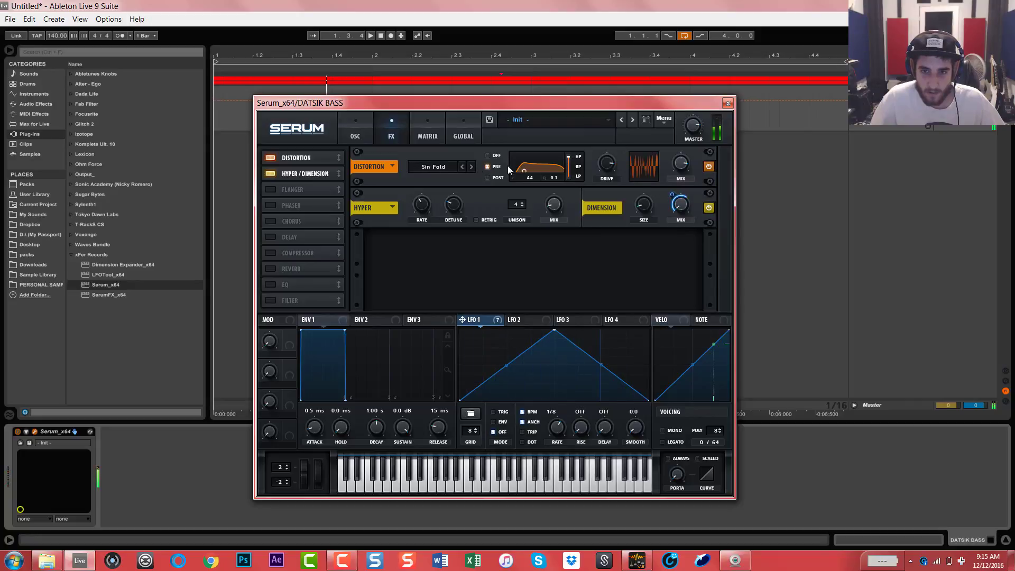
- Set the distortion type to Asym, adjust its drive, set its mix to about 65%, and return to the oscillator view
{"action": "left_click", "coordinate": [470, 167]}
{"action": "left_click", "coordinate": [469, 167]}
{"action": "left_click", "coordinate": [470, 167]}
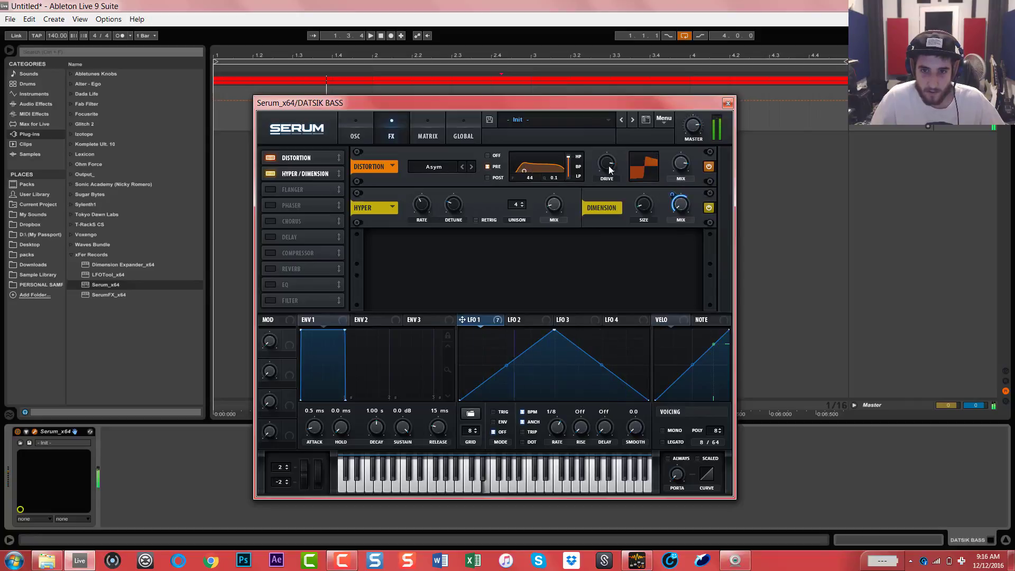
{"action": "left_click_drag", "start_coordinate": [609, 166], "coordinate": [616, 196]}
{"action": "left_click_drag", "start_coordinate": [683, 159], "coordinate": [685, 188]}
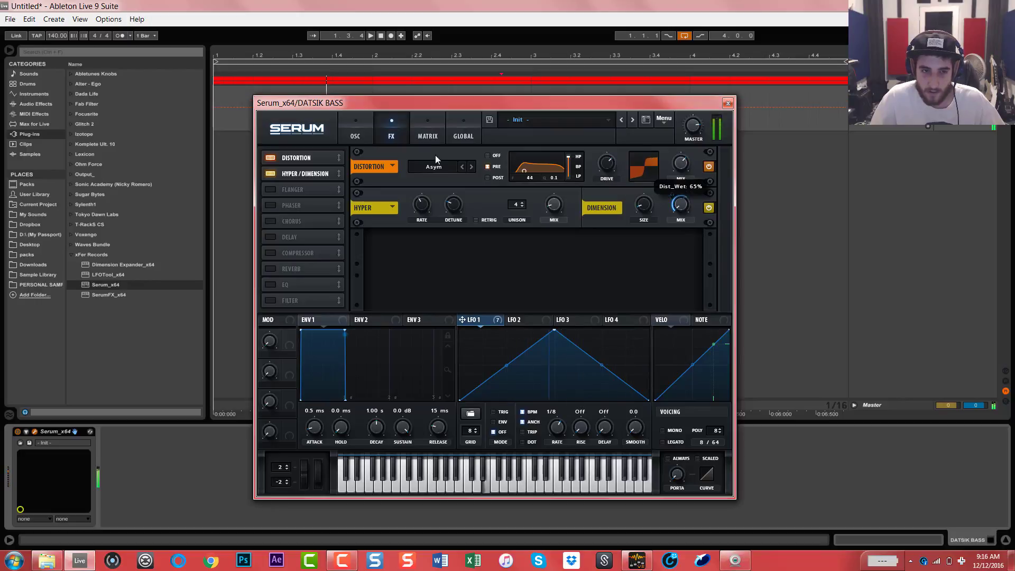
{"action": "left_click", "coordinate": [353, 136]}
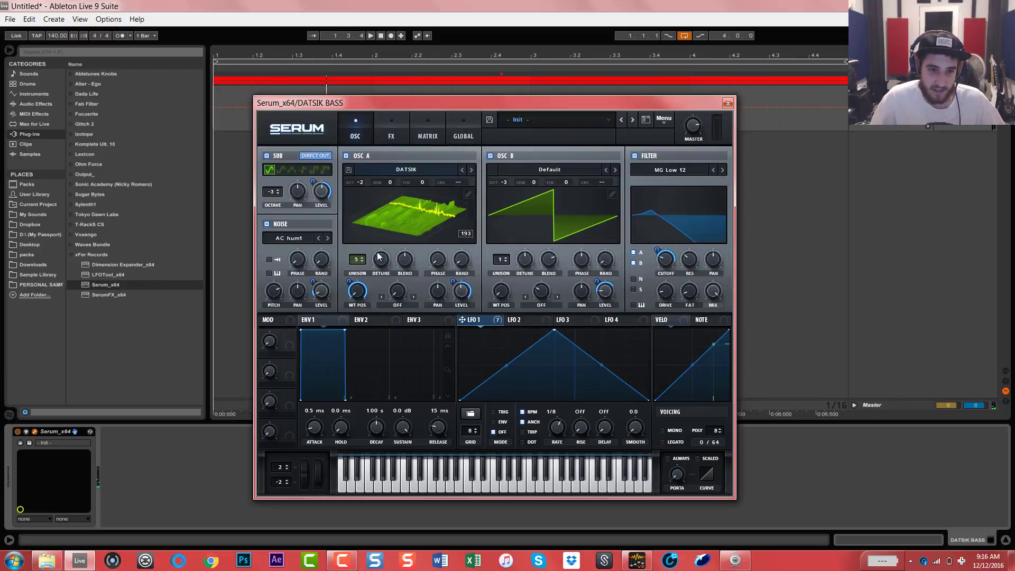
- Return to the effects rack, set the distortion drive to about 64%, and assign LFO 1 to modulate it
{"action": "mouse_move", "coordinate": [314, 283]}
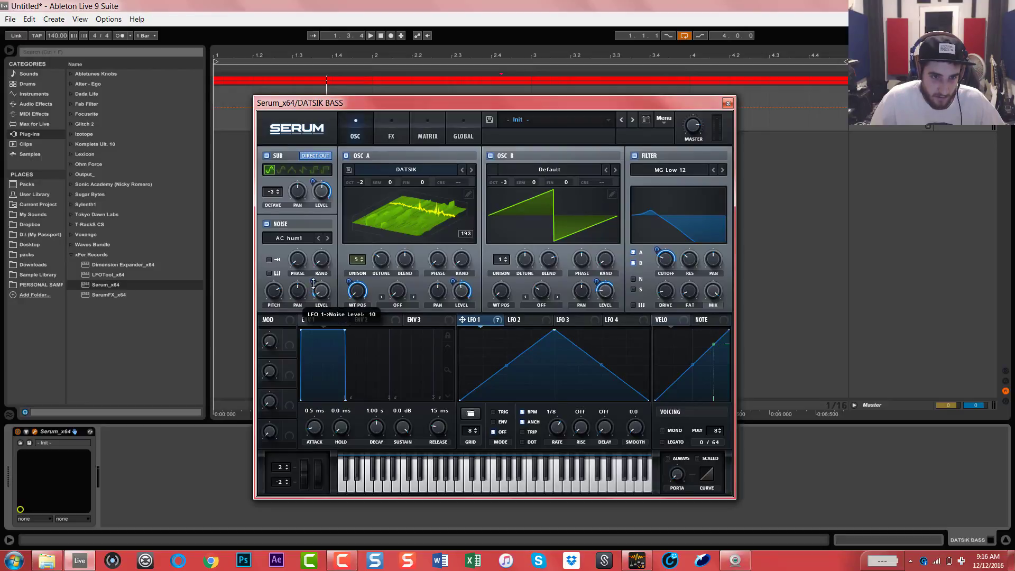
{"action": "left_click", "coordinate": [382, 127]}
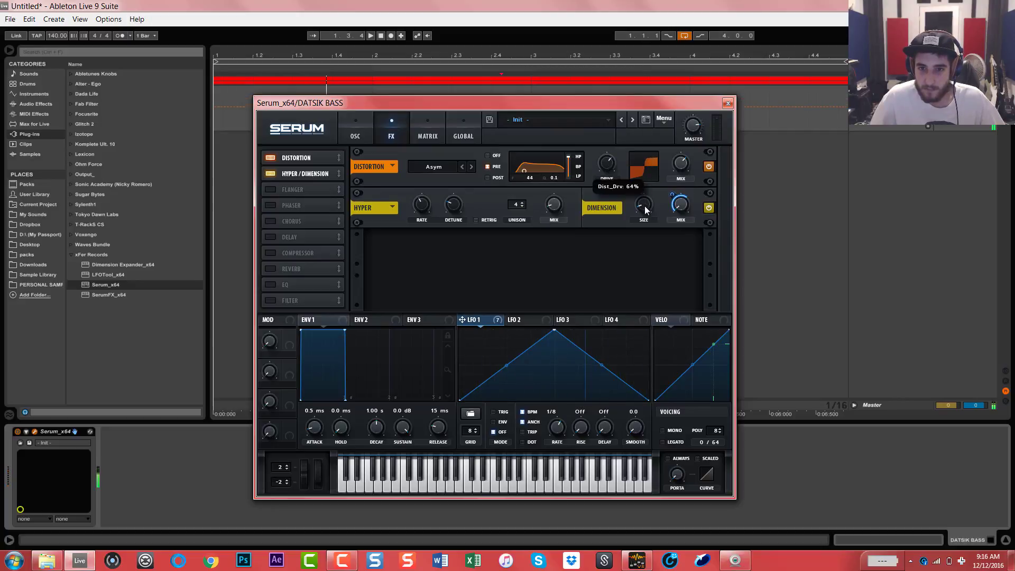
{"action": "left_click_drag", "start_coordinate": [464, 319], "coordinate": [609, 159]}
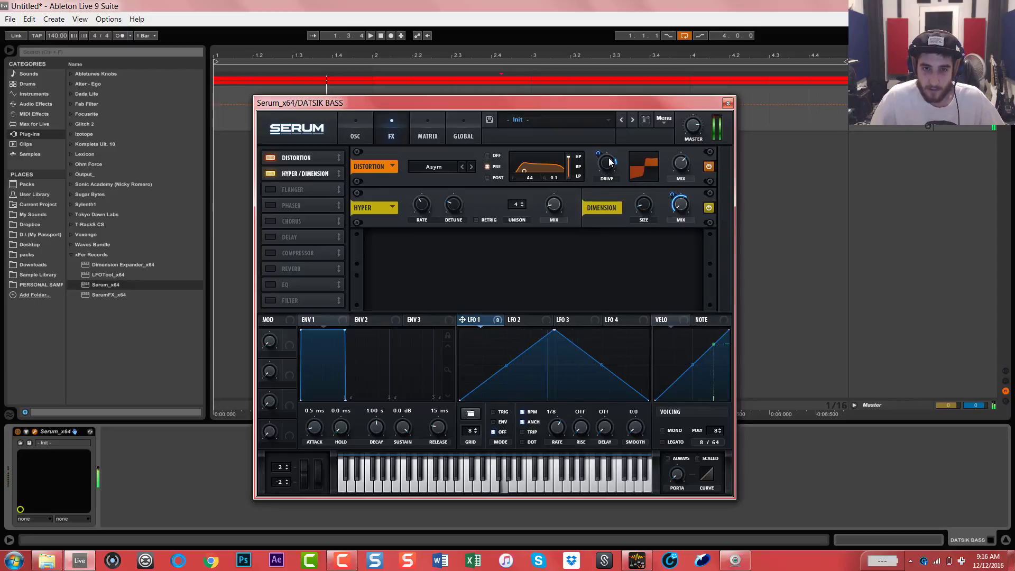
- Add a flanger, assign LFO 1 to its mix, and adjust the flanger's base mix and modulation depth
{"action": "left_click", "coordinate": [277, 191]}
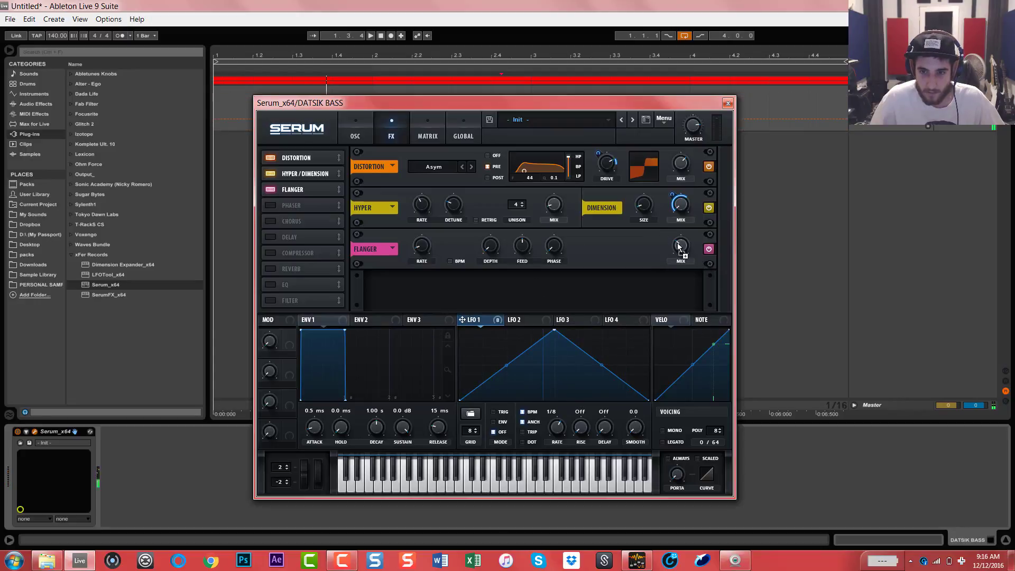
{"action": "left_click_drag", "start_coordinate": [677, 243], "coordinate": [679, 241]}
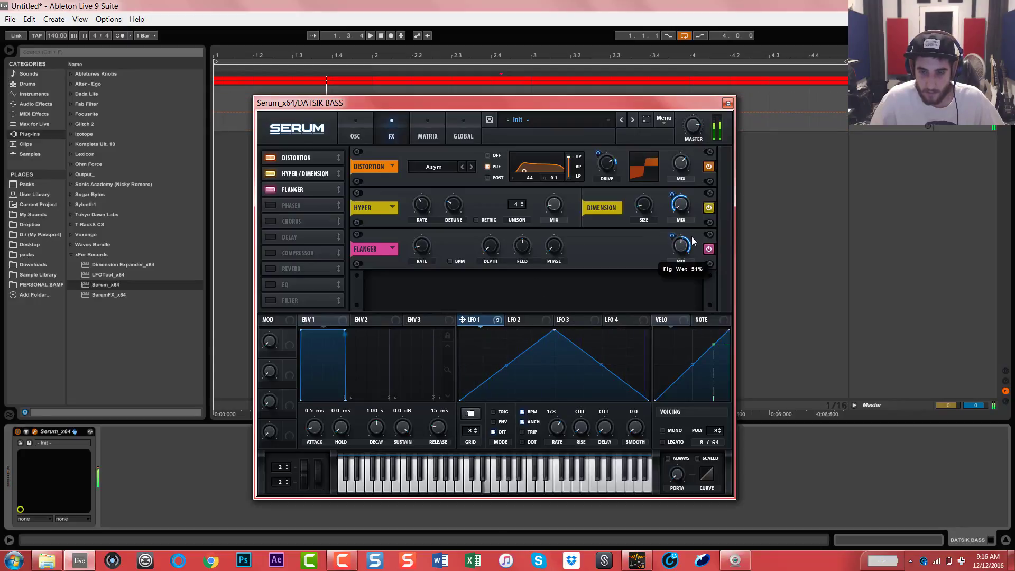
{"action": "mouse_move", "coordinate": [672, 237]}
{"action": "left_mouse_down"}
{"action": "mouse_move", "coordinate": [675, 261]}
{"action": "mouse_move", "coordinate": [676, 206]}
{"action": "mouse_move", "coordinate": [681, 239]}
{"action": "left_mouse_up"}
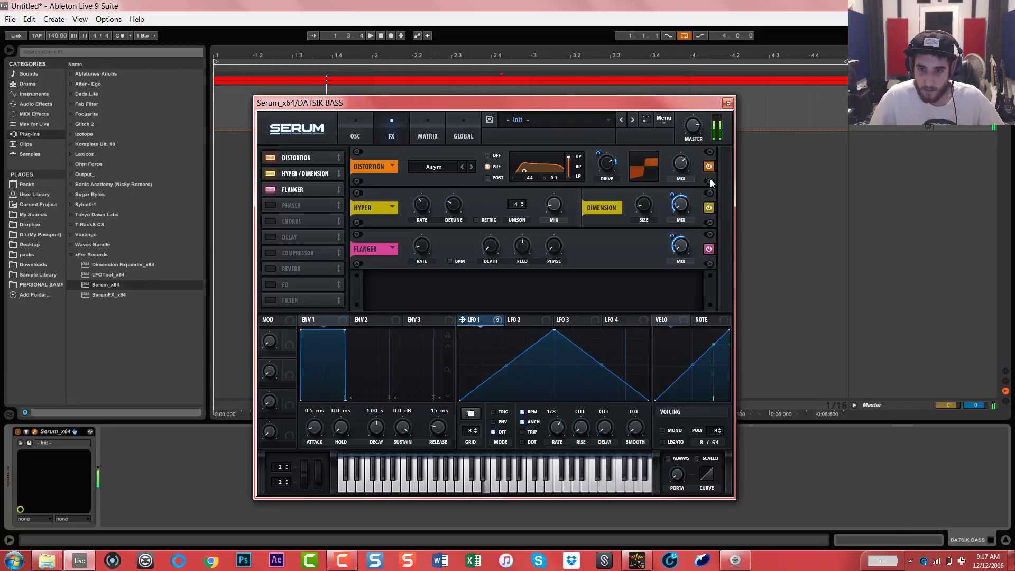
- Add a chorus effect, stop playback, and set the chorus mix to about 30%
{"action": "left_click", "coordinate": [273, 222]}
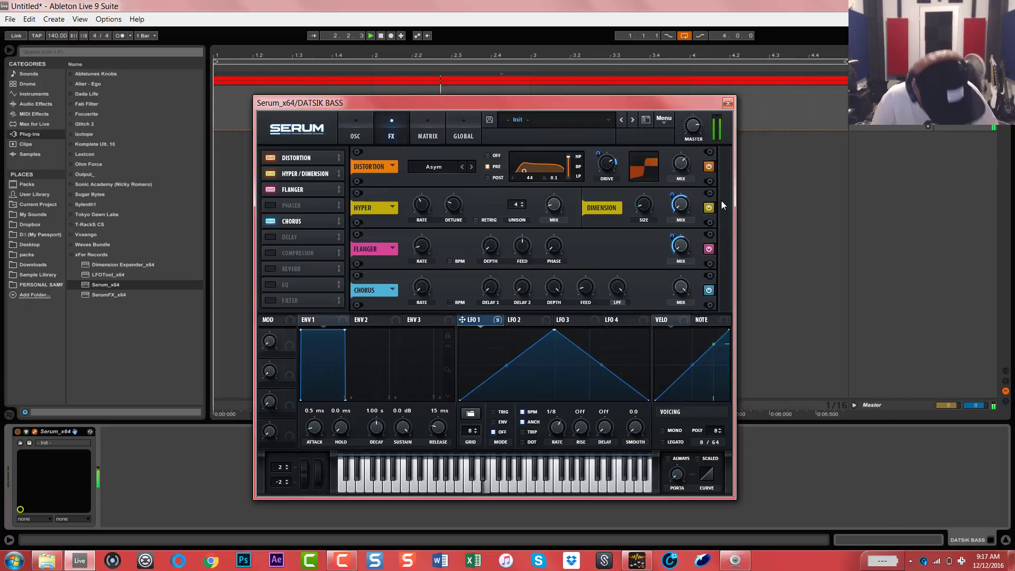
{"action": "key", "text": "space"}
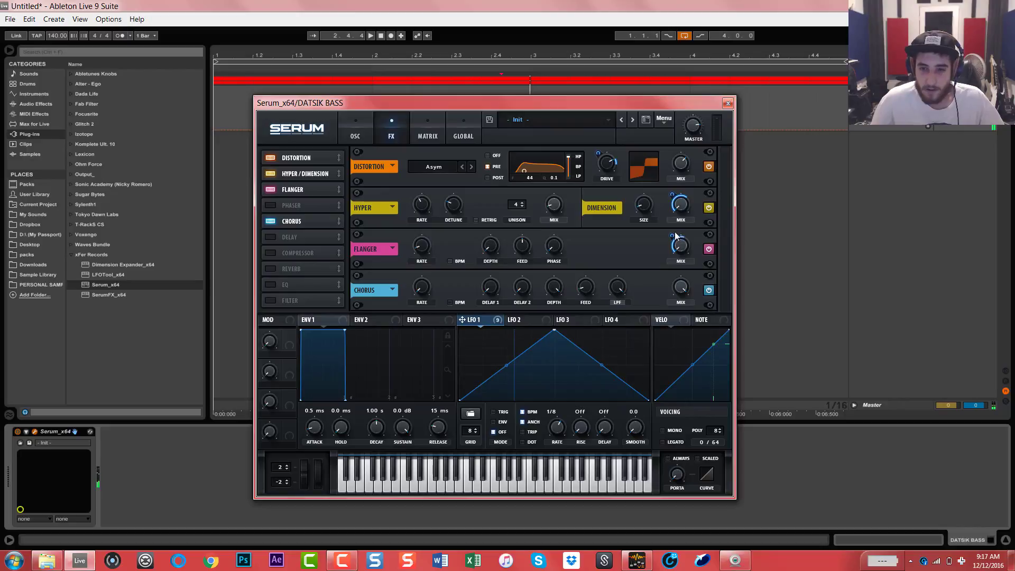
{"action": "mouse_move", "coordinate": [676, 238]}
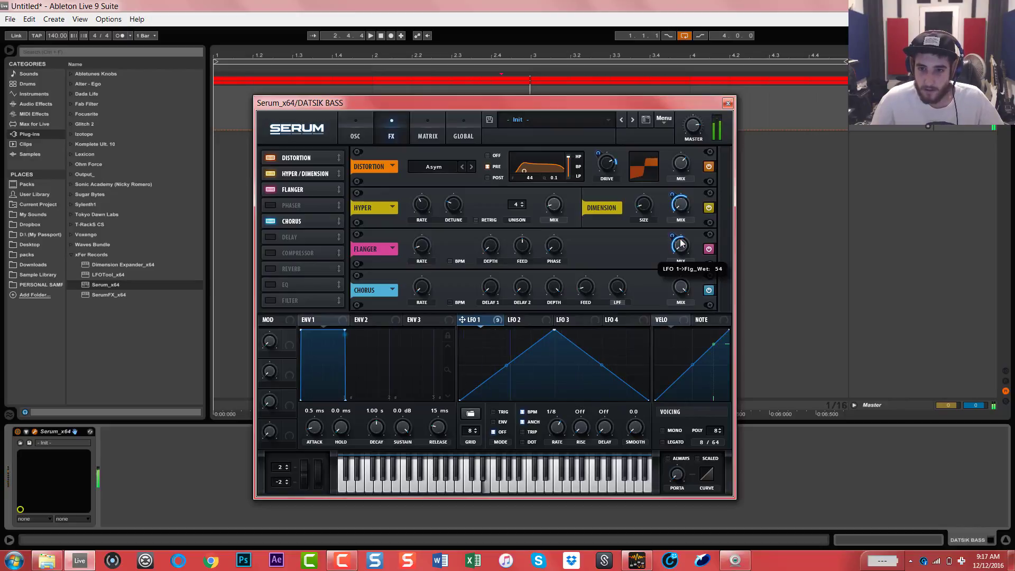
{"action": "left_click_drag", "start_coordinate": [493, 284], "coordinate": [528, 346]}
{"action": "left_click_drag", "start_coordinate": [682, 287], "coordinate": [685, 363]}
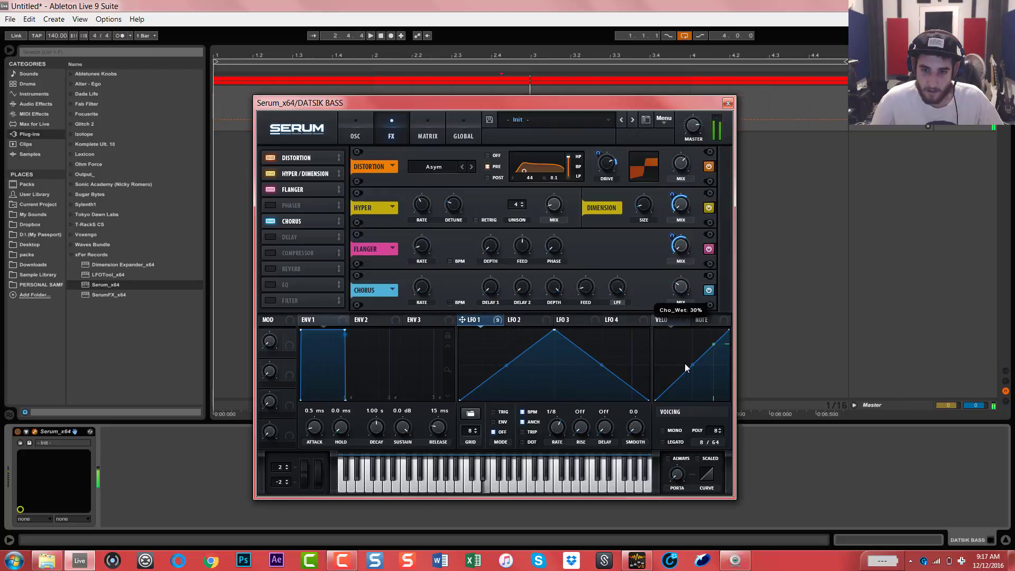
- Assign LFO 1 to the chorus mix, reduce the modulation depth, and compare the sound with the chorus bypassed and active
{"action": "left_click_drag", "start_coordinate": [678, 295], "coordinate": [680, 341]}
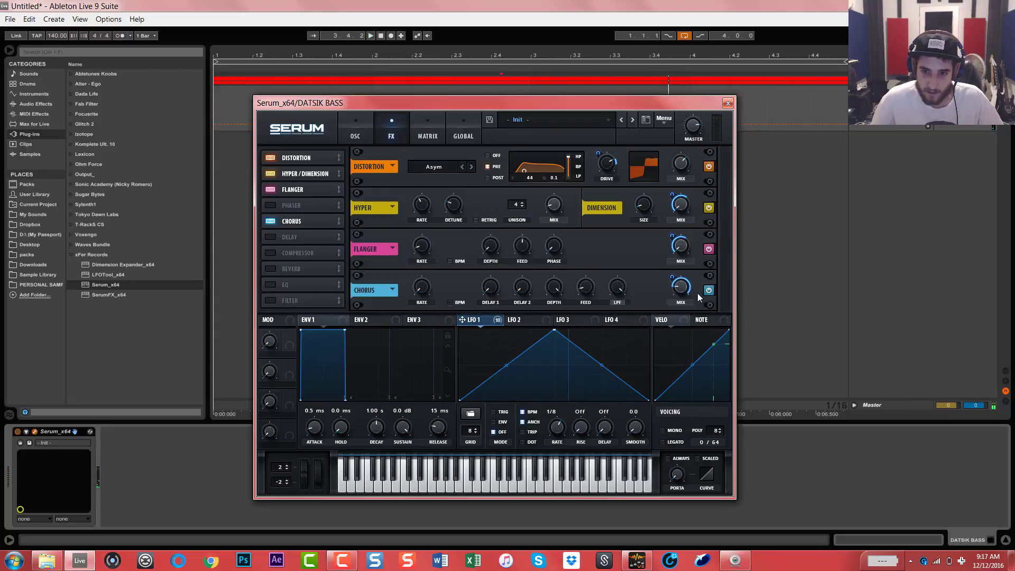
{"action": "left_click_drag", "start_coordinate": [671, 274], "coordinate": [679, 321]}
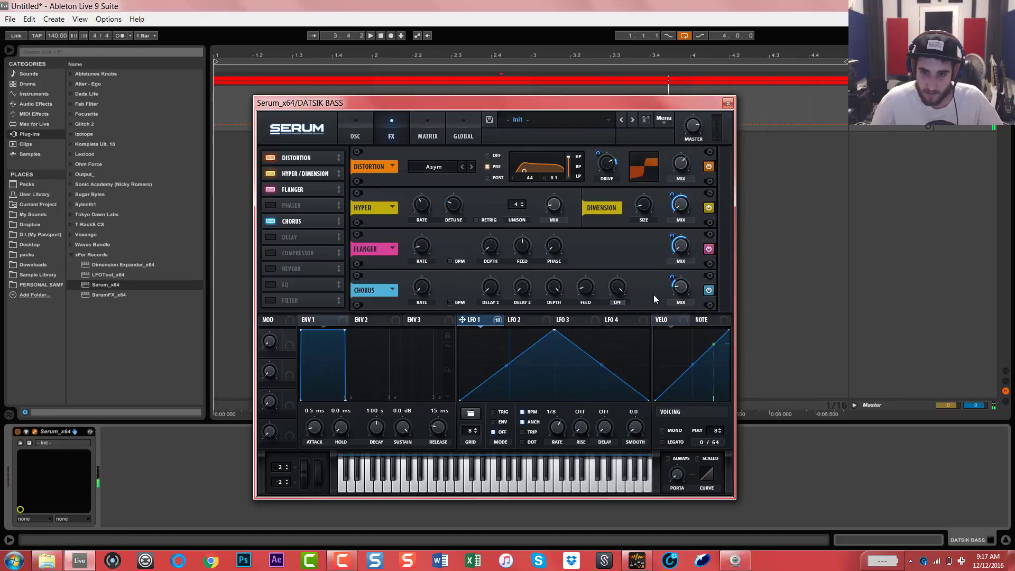
{"action": "left_click", "coordinate": [712, 290]}
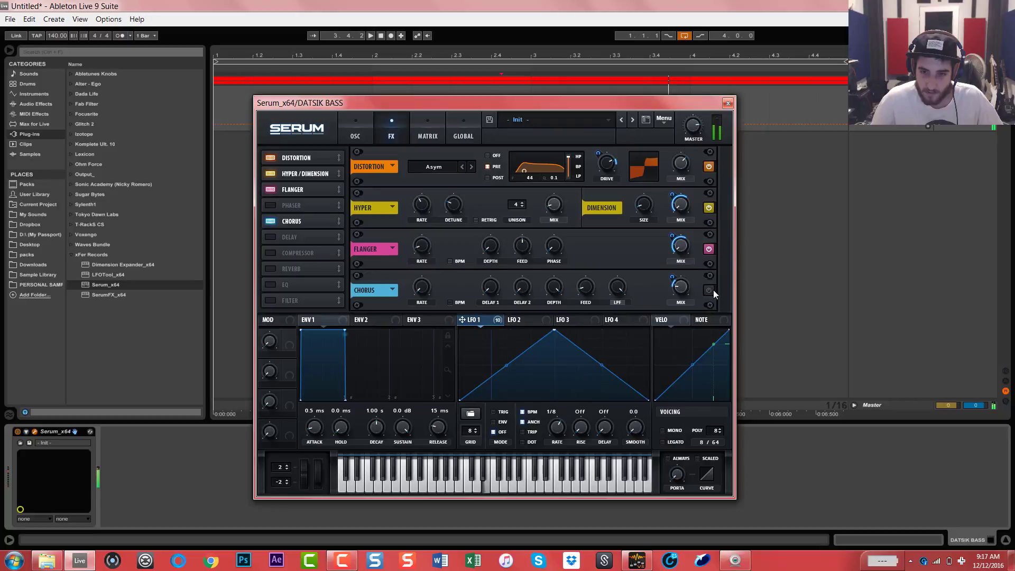
{"action": "left_click", "coordinate": [709, 290]}
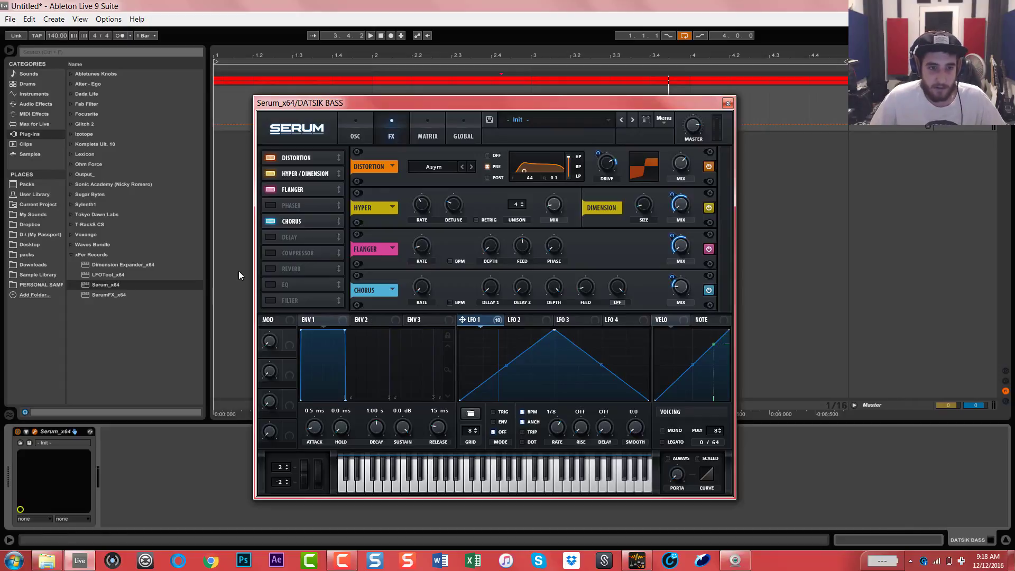
- Add a delay with BPM sync off and set its filter frequency to 849 and Q to 0.8
{"action": "left_click", "coordinate": [270, 237]}
{"action": "scroll", "coordinate": [331, 233], "scroll_direction": "down", "scroll_amount": 1}
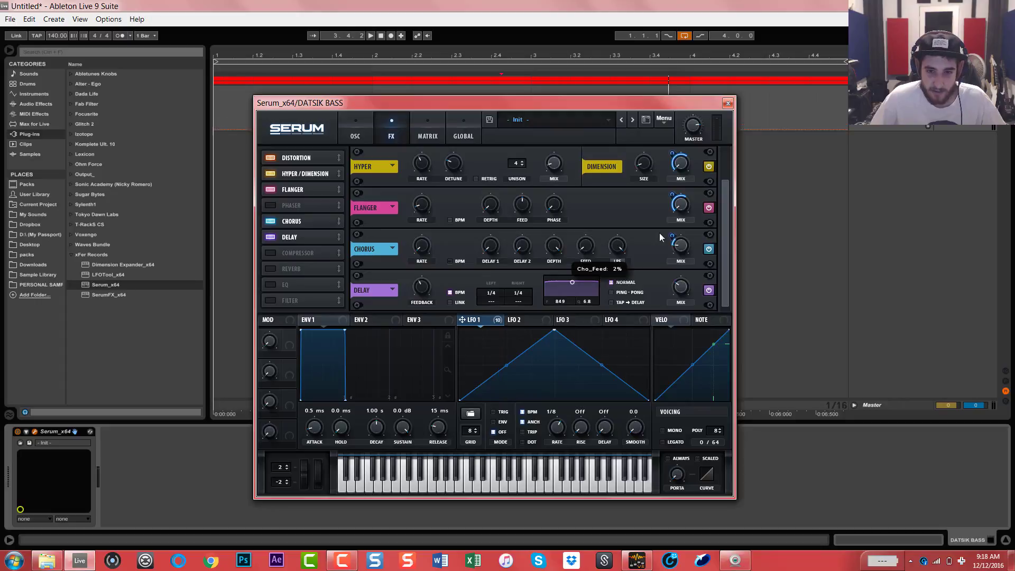
{"action": "left_click", "coordinate": [462, 293]}
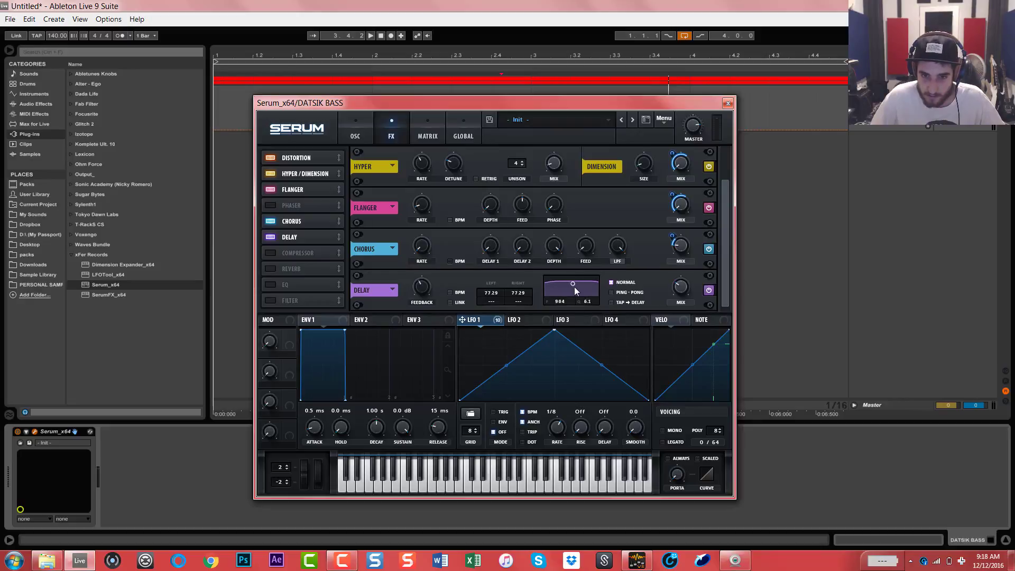
{"action": "left_click_drag", "start_coordinate": [575, 287], "coordinate": [573, 299]}
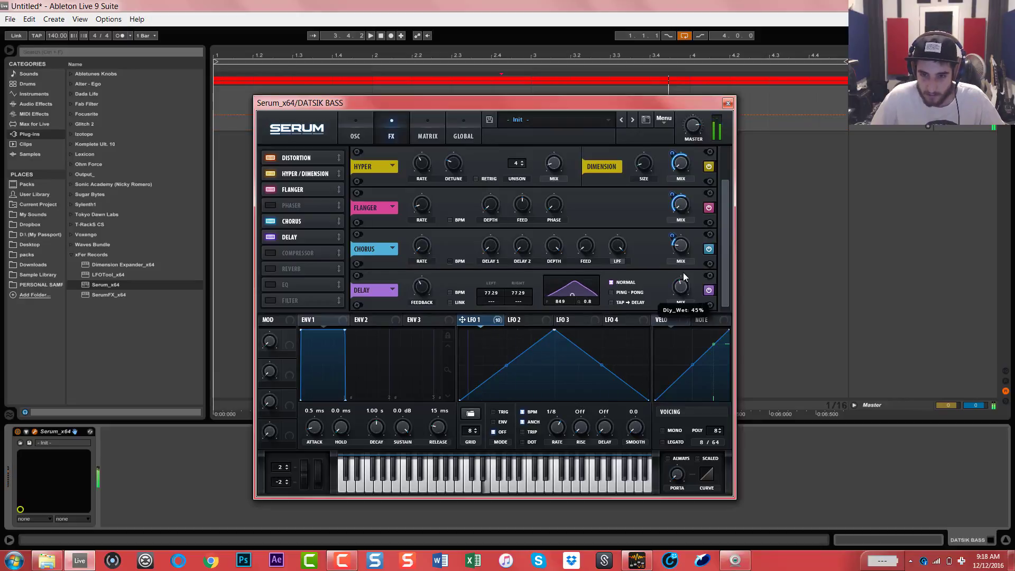
- Set the delay times to 13.11 ms left and 23.57 ms right, with the delay mix at about 20%
{"action": "left_click_drag", "start_coordinate": [482, 290], "coordinate": [500, 330]}
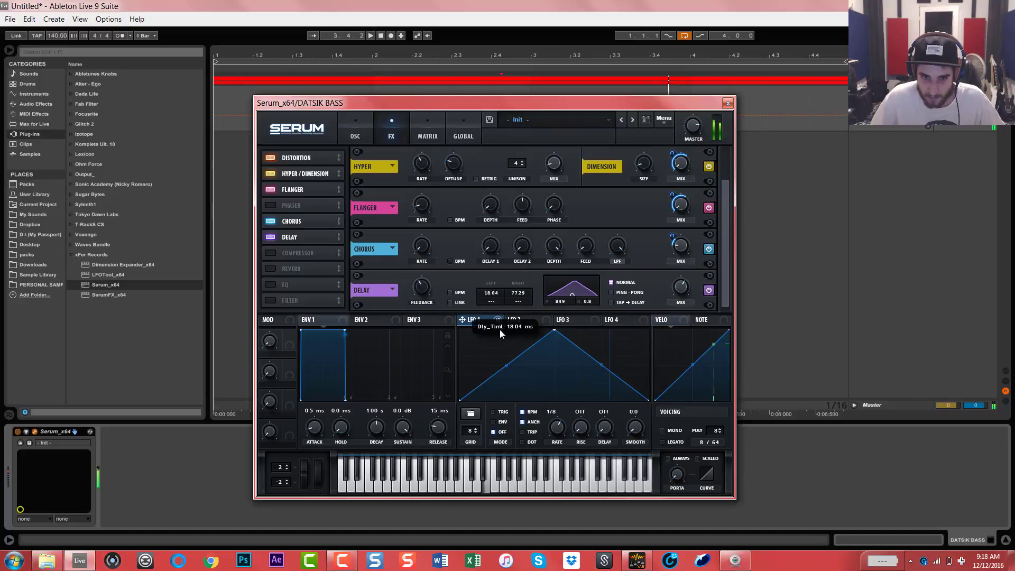
{"action": "mouse_move", "coordinate": [507, 293]}
{"action": "left_mouse_down"}
{"action": "mouse_move", "coordinate": [521, 321]}
{"action": "mouse_move", "coordinate": [489, 296]}
{"action": "mouse_move", "coordinate": [517, 293]}
{"action": "mouse_move", "coordinate": [516, 263]}
{"action": "mouse_move", "coordinate": [521, 299]}
{"action": "mouse_move", "coordinate": [500, 298]}
{"action": "left_mouse_up"}
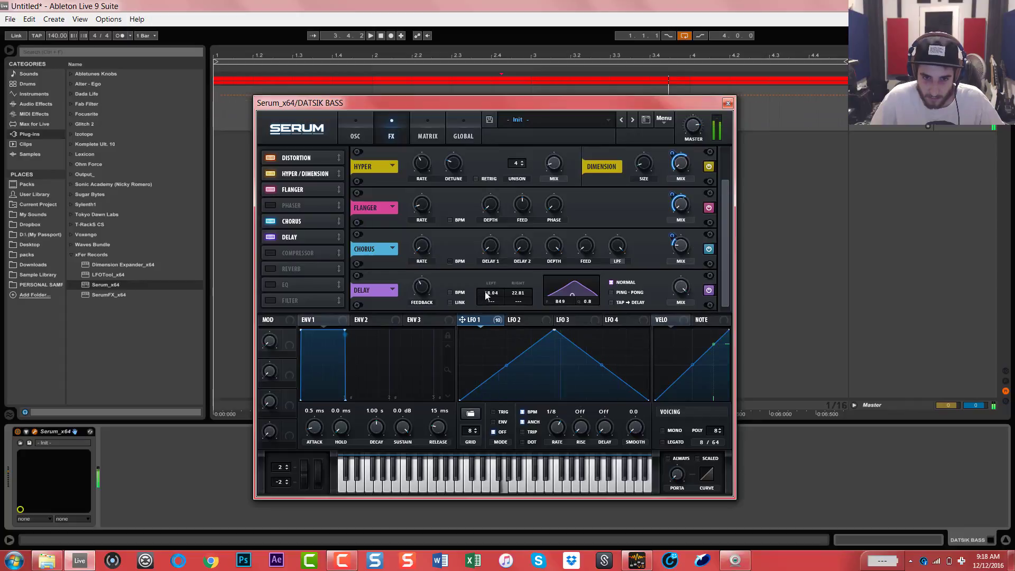
{"action": "left_click_drag", "start_coordinate": [492, 294], "coordinate": [516, 300]}
{"action": "left_click_drag", "start_coordinate": [528, 255], "coordinate": [492, 297]}
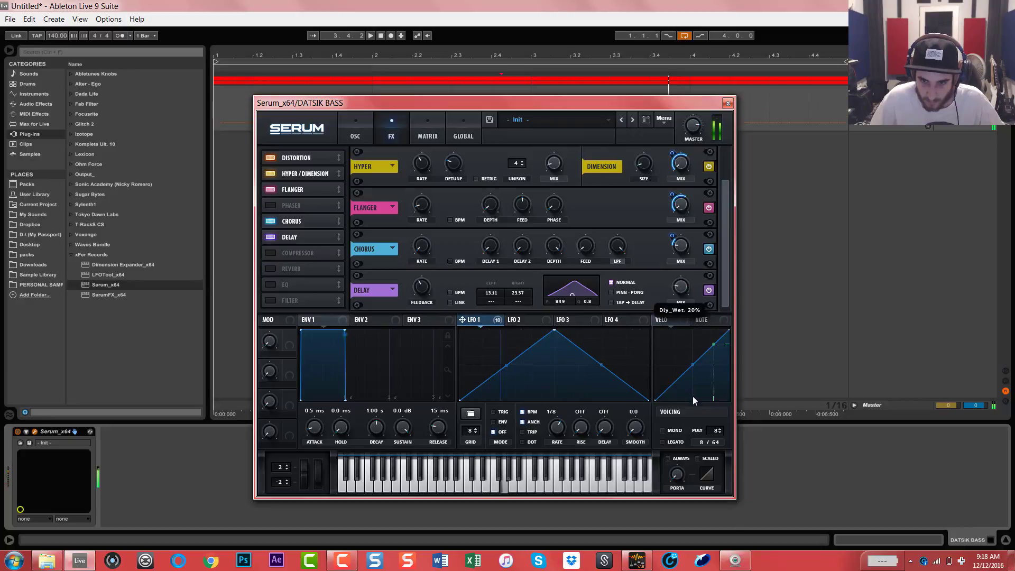
- Assign LFO 1 to the delay mix, balance its modulation depth against the feedback, and compare with the delay bypassed
{"action": "left_click_drag", "start_coordinate": [463, 319], "coordinate": [679, 339]}
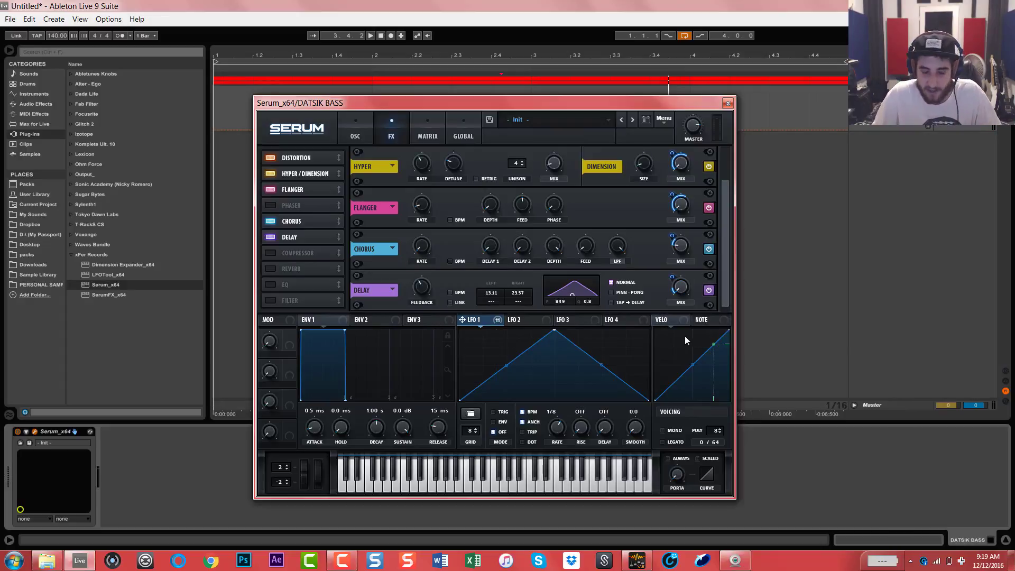
{"action": "left_click_drag", "start_coordinate": [674, 279], "coordinate": [674, 269]}
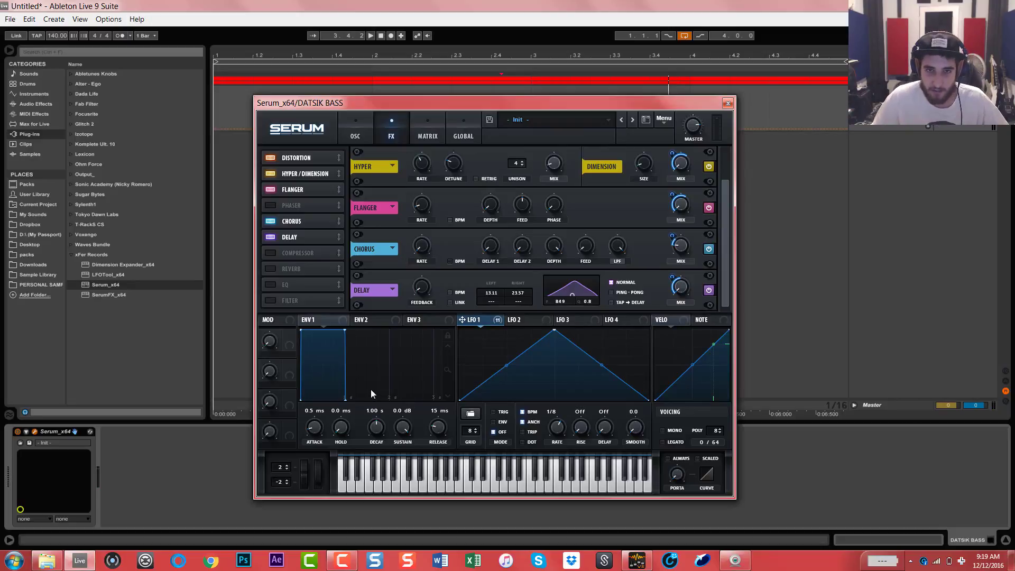
{"action": "left_click_drag", "start_coordinate": [416, 275], "coordinate": [434, 218]}
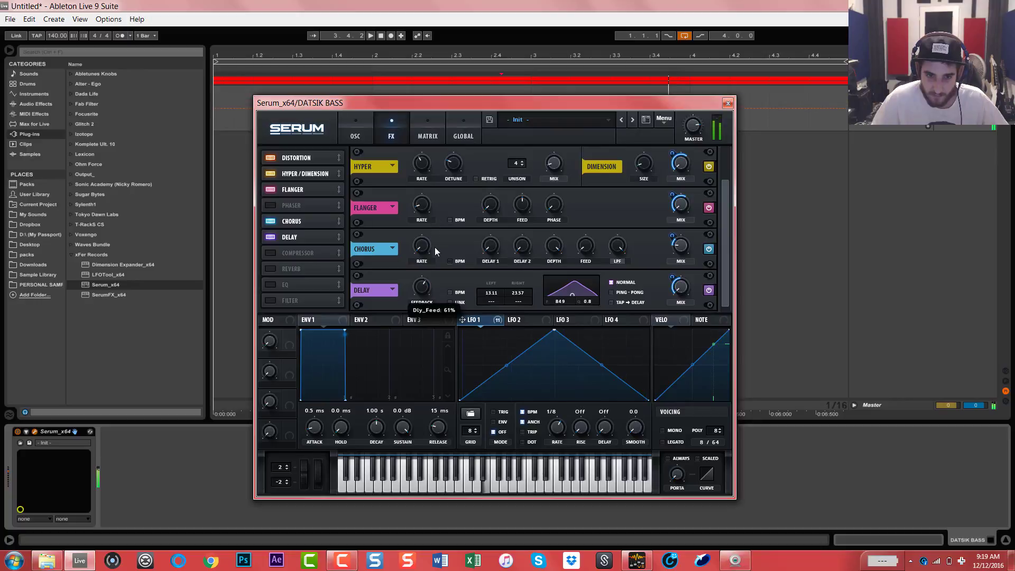
{"action": "left_click_drag", "start_coordinate": [674, 277], "coordinate": [674, 268]}
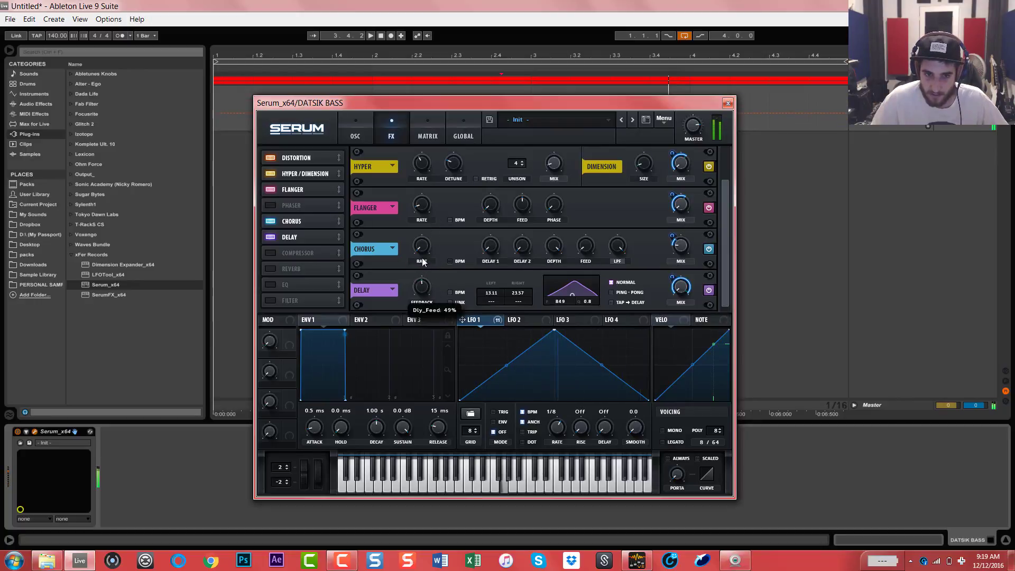
{"action": "left_click_drag", "start_coordinate": [422, 262], "coordinate": [429, 215]}
{"action": "left_click_drag", "start_coordinate": [673, 279], "coordinate": [675, 313]}
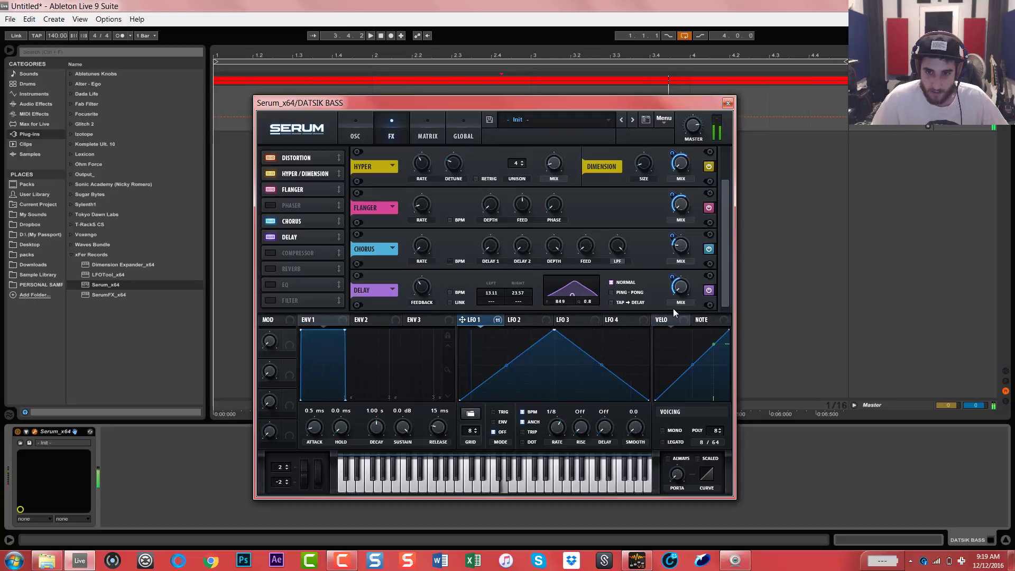
{"action": "left_click", "coordinate": [707, 291]}
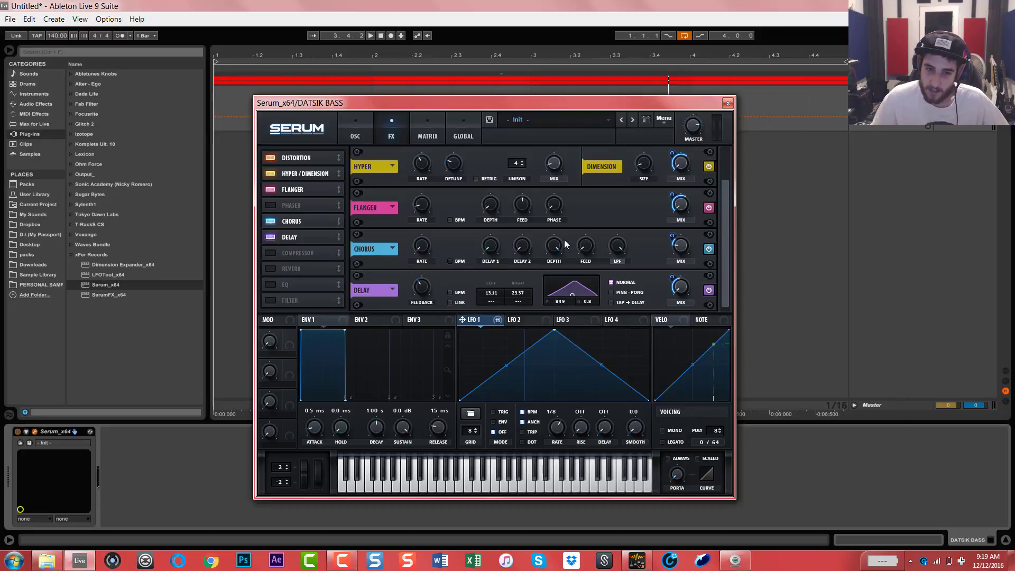
- Add a compressor in multiband mode, try its gain at 18.2 dB, and audition it with the mix reduced to about half
{"action": "left_click", "coordinate": [294, 259]}
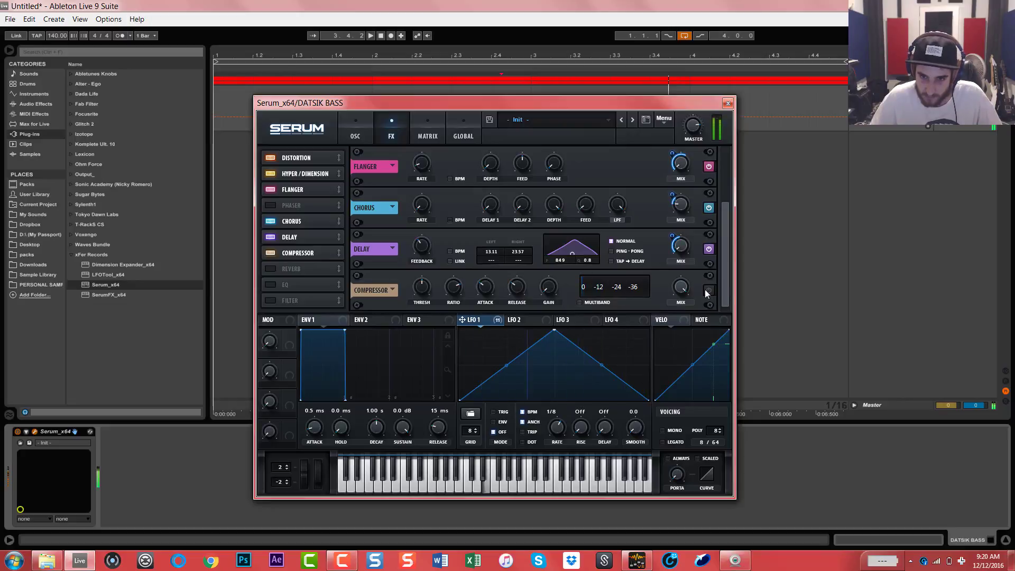
{"action": "left_click", "coordinate": [580, 303]}
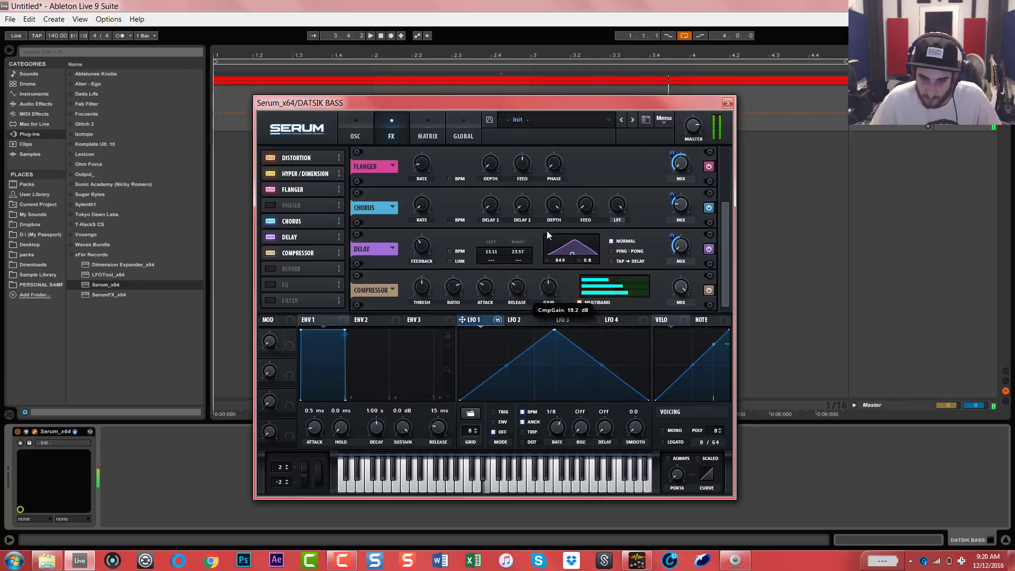
{"action": "mouse_move", "coordinate": [428, 292]}
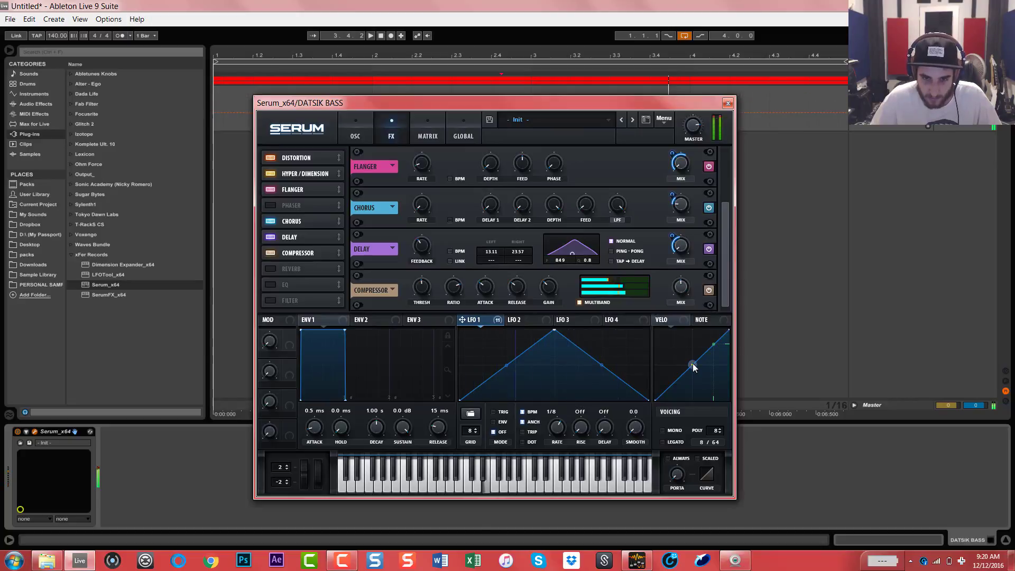
{"action": "key", "text": "space"}
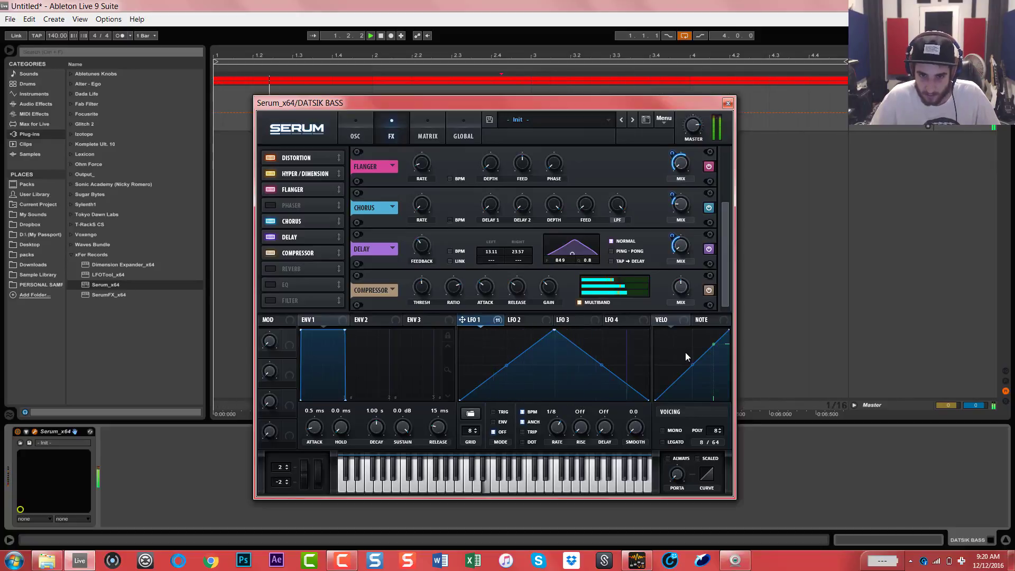
{"action": "key", "text": "space"}
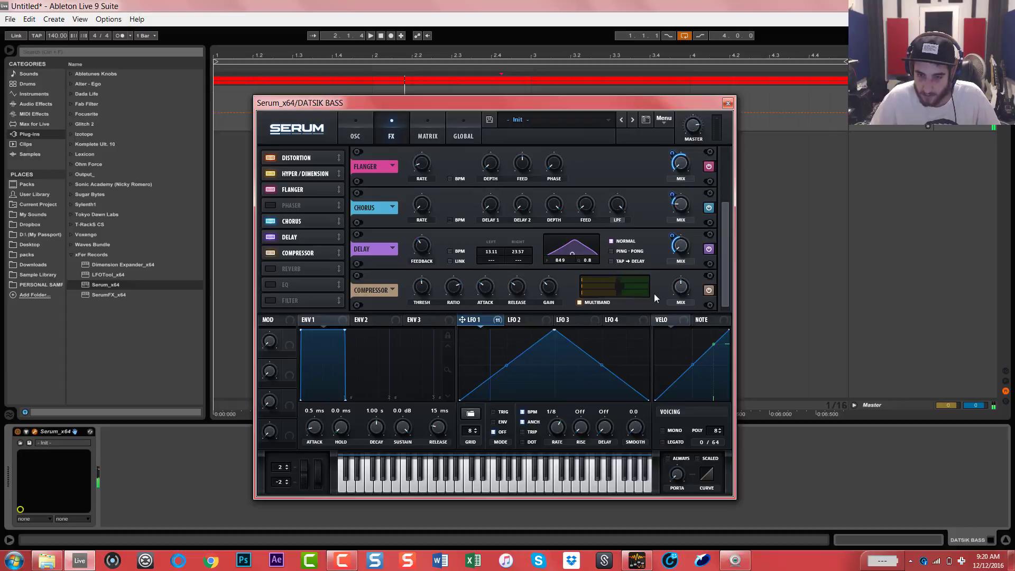
- Turn off the compressor's multiband mode, adjust its threshold and restore the full mix, then fine-tune the master volume
{"action": "left_click", "coordinate": [579, 303]}
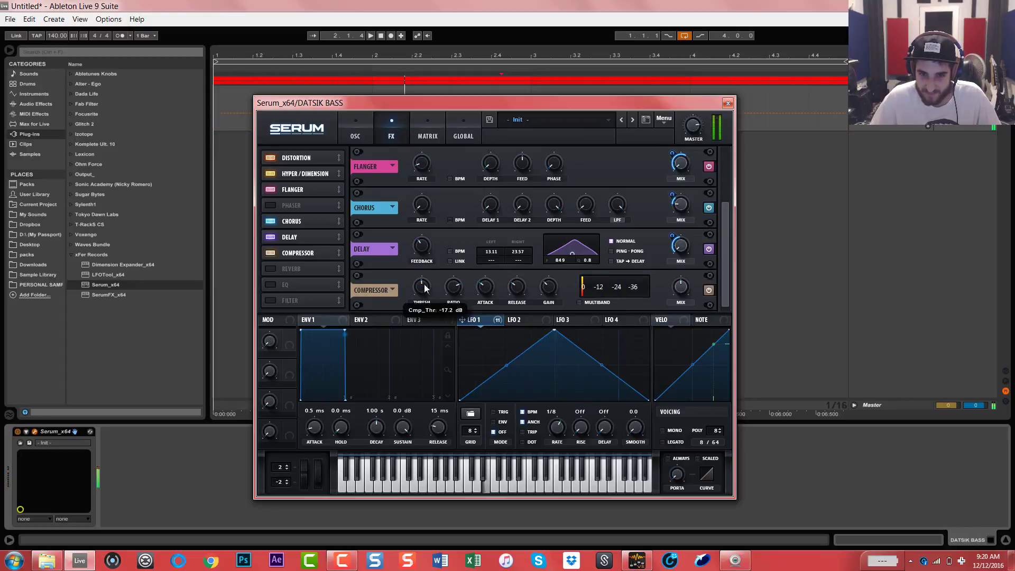
{"action": "left_click_drag", "start_coordinate": [423, 286], "coordinate": [426, 275]}
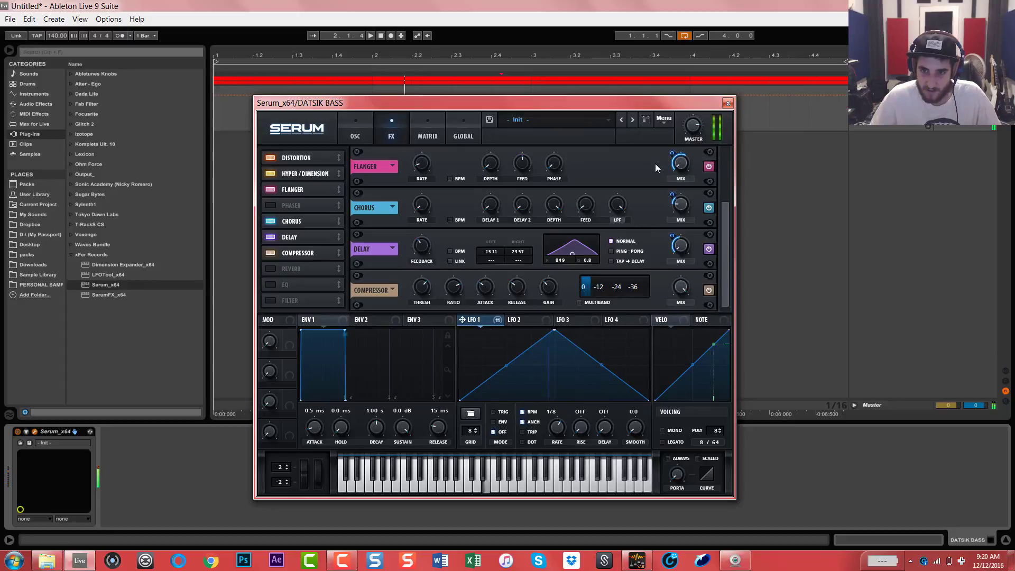
{"action": "left_click_drag", "start_coordinate": [690, 126], "coordinate": [691, 136]}
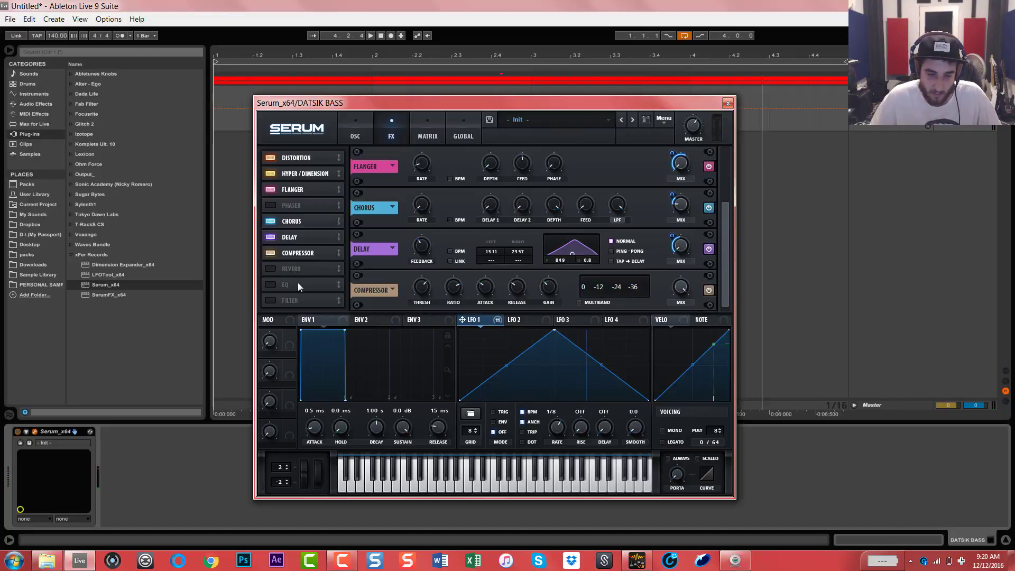
- Add a reverb, assign LFO 1 to its mix, and reduce the modulation depth while auditioning the bass
{"action": "left_click", "coordinate": [304, 269]}
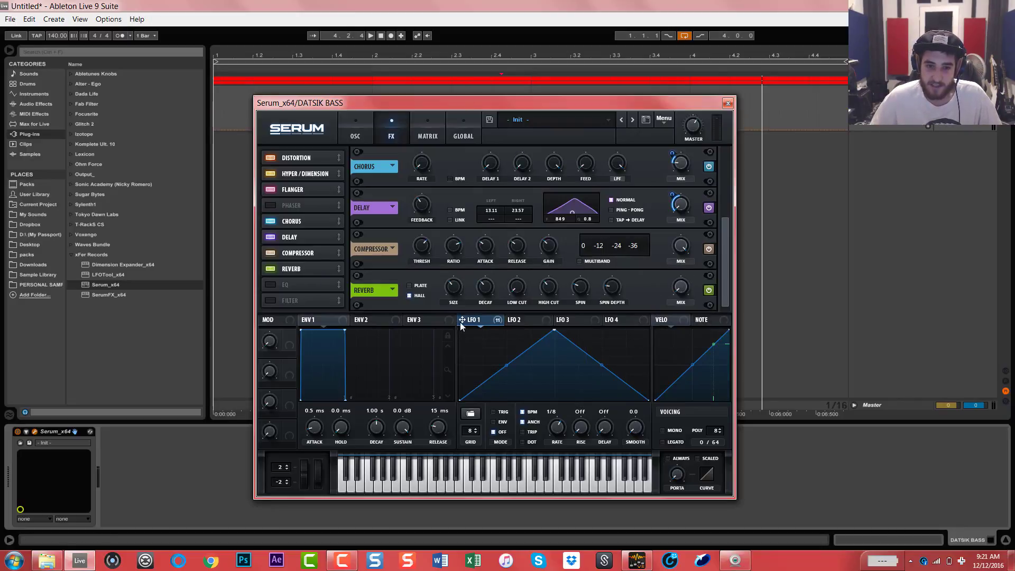
{"action": "left_click_drag", "start_coordinate": [461, 324], "coordinate": [682, 289]}
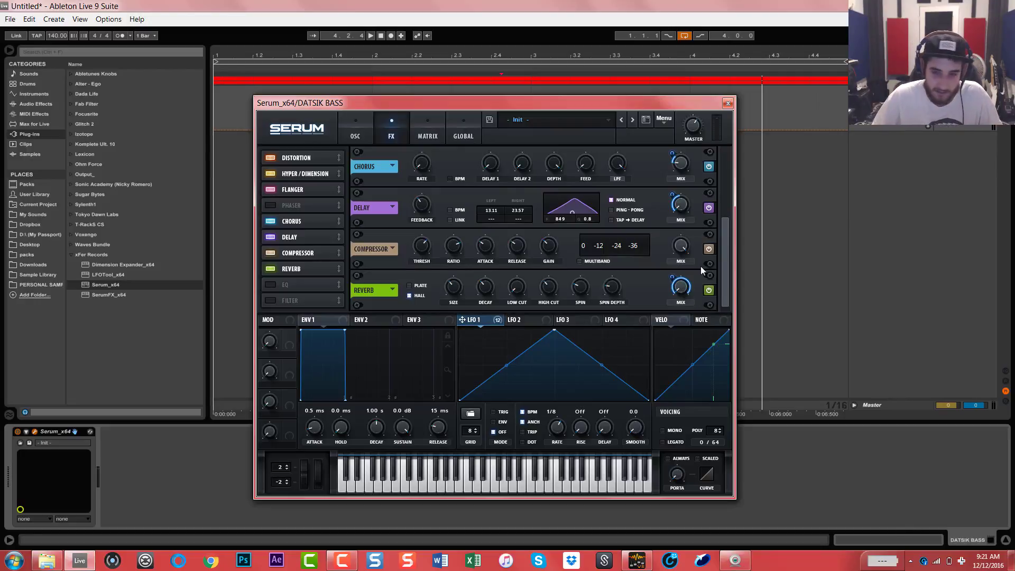
{"action": "mouse_move", "coordinate": [682, 289]}
{"action": "left_mouse_down"}
{"action": "mouse_move", "coordinate": [688, 312]}
{"action": "mouse_move", "coordinate": [684, 279]}
{"action": "left_mouse_up"}
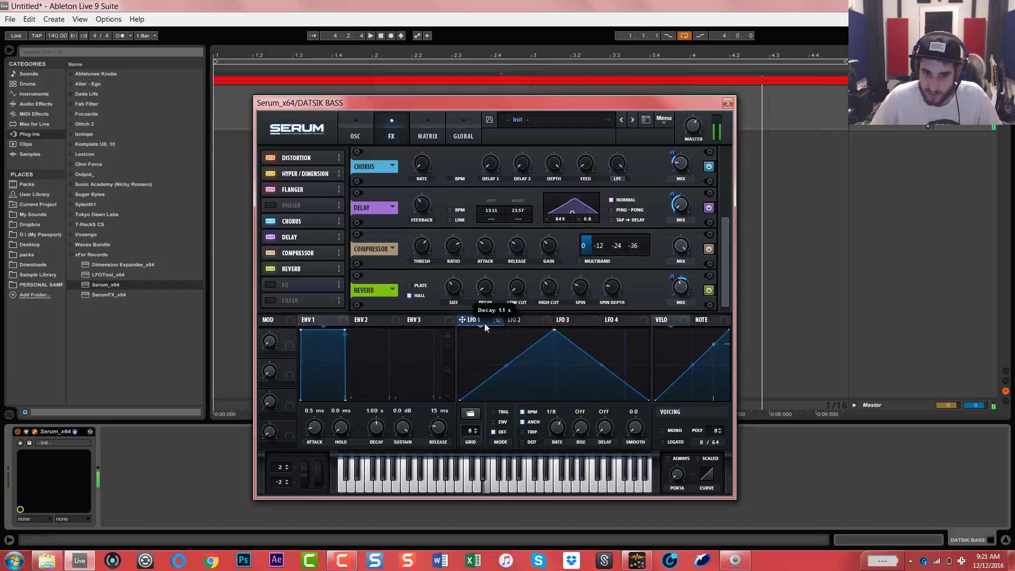
{"action": "key", "text": "space"}
{"action": "left_click_drag", "start_coordinate": [685, 290], "coordinate": [680, 355]}
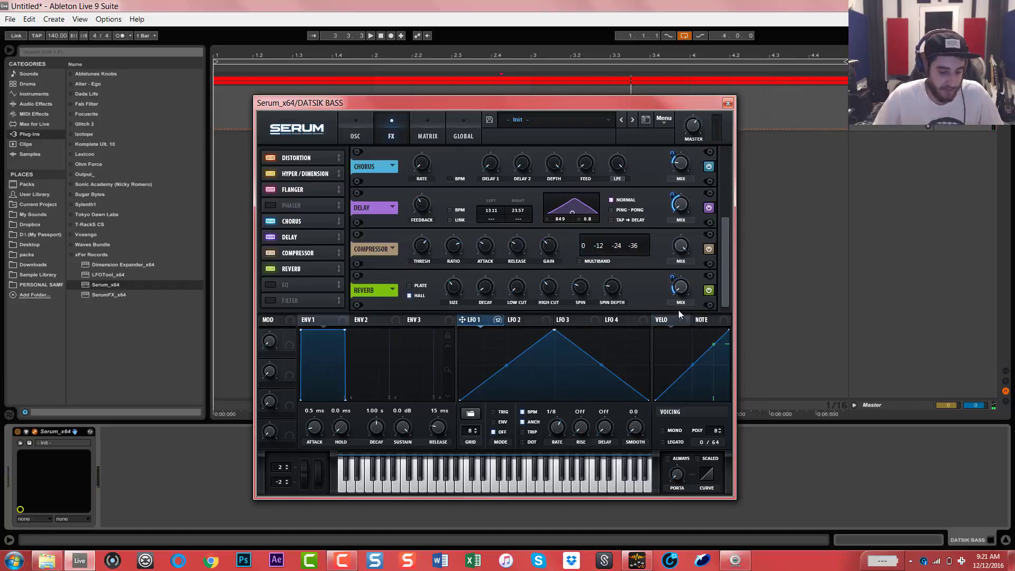
{"action": "left_click_drag", "start_coordinate": [673, 282], "coordinate": [674, 270]}
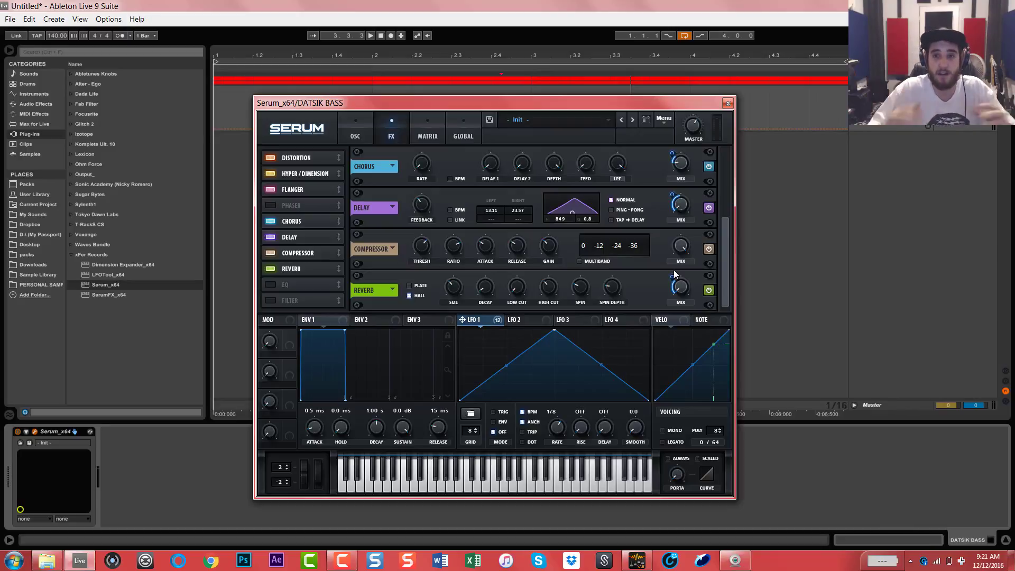
- Review the modulated mix amounts across the effects rack and the oscillator page, and close the Serum window
{"action": "left_click_drag", "start_coordinate": [732, 255], "coordinate": [726, 150]}
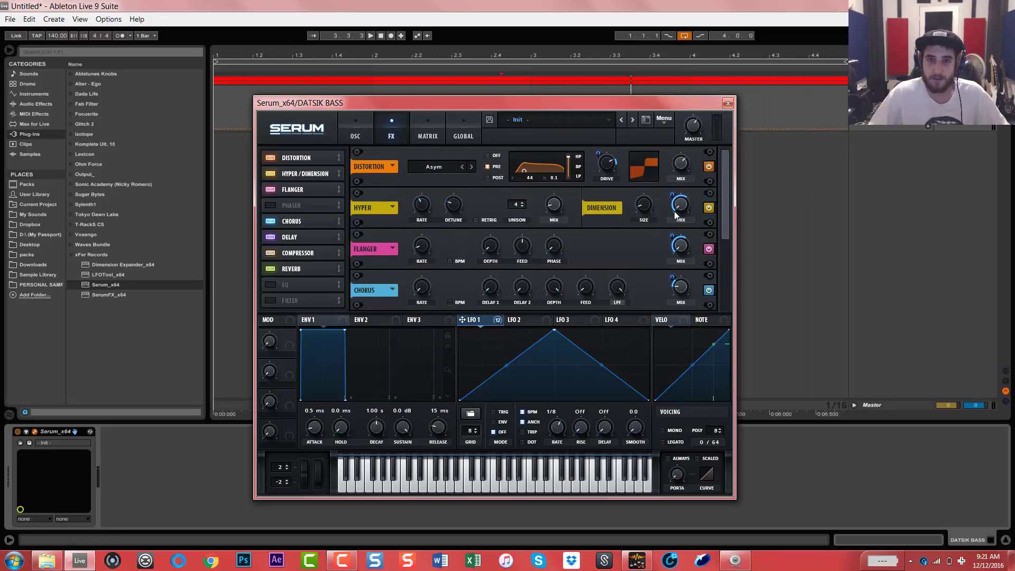
{"action": "mouse_move", "coordinate": [674, 211]}
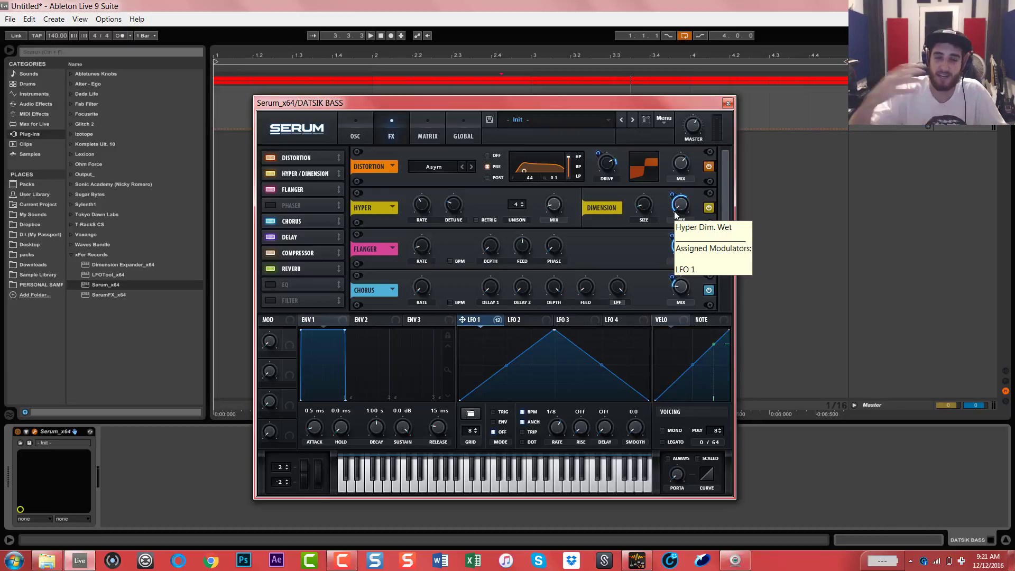
{"action": "left_click_drag", "start_coordinate": [725, 197], "coordinate": [733, 316]}
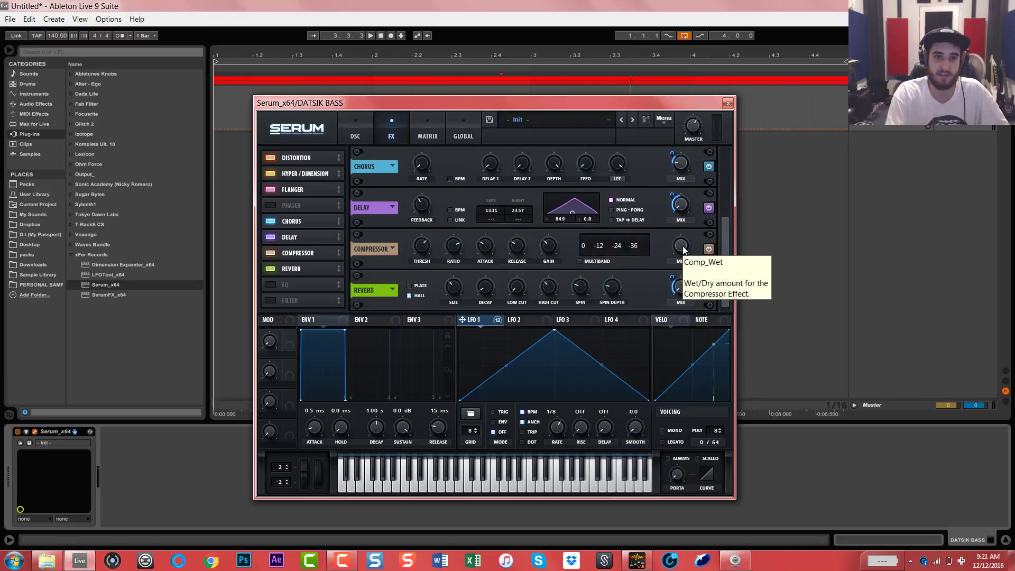
{"action": "left_click", "coordinate": [355, 136]}
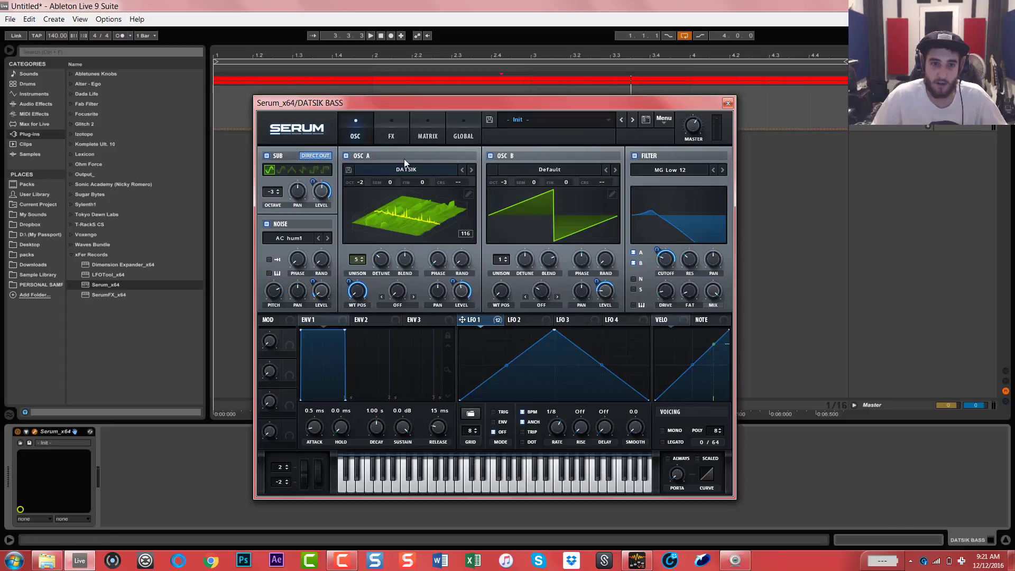
{"action": "left_click", "coordinate": [389, 136]}
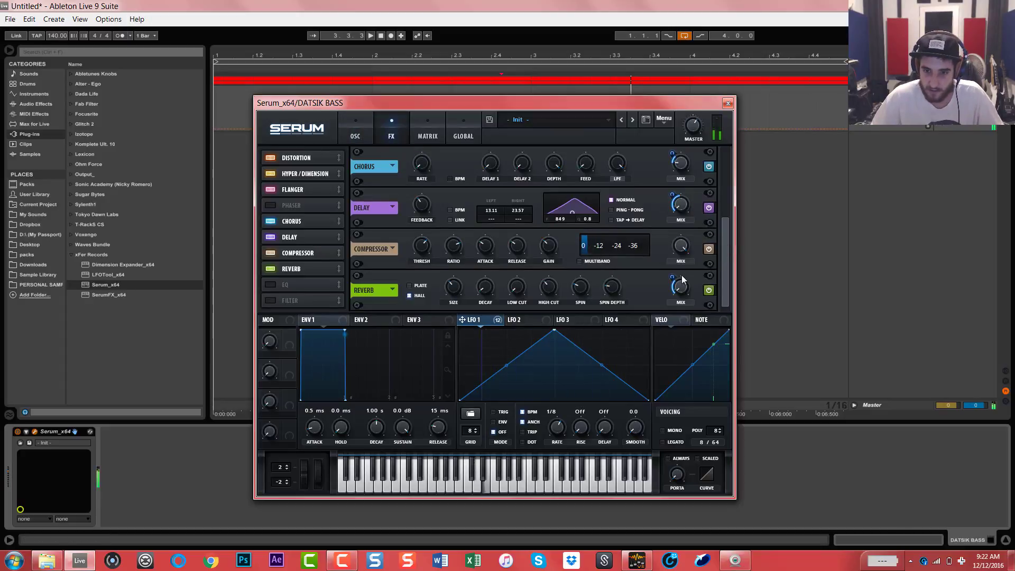
{"action": "mouse_move", "coordinate": [678, 273]}
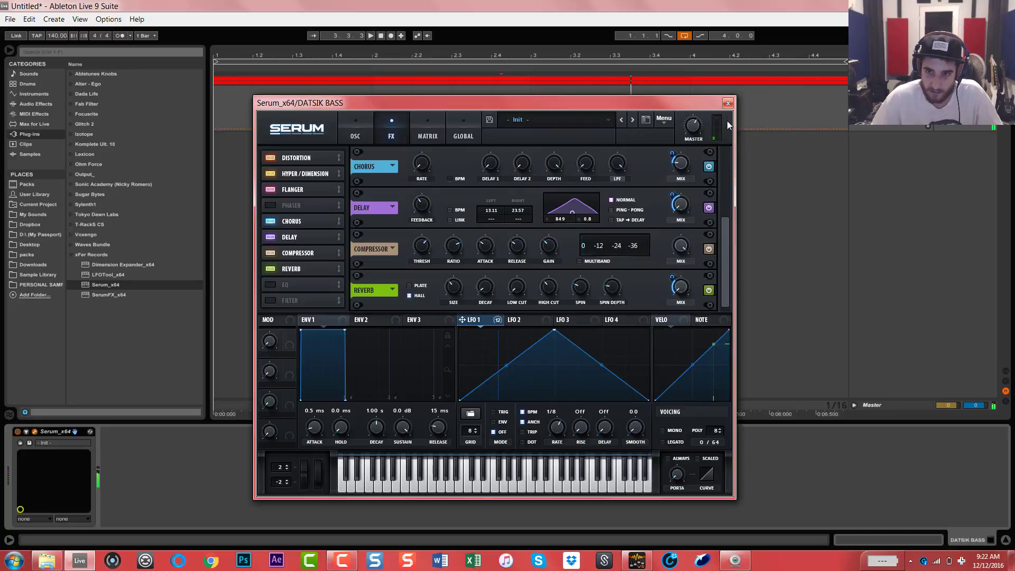
{"action": "left_click", "coordinate": [728, 104]}
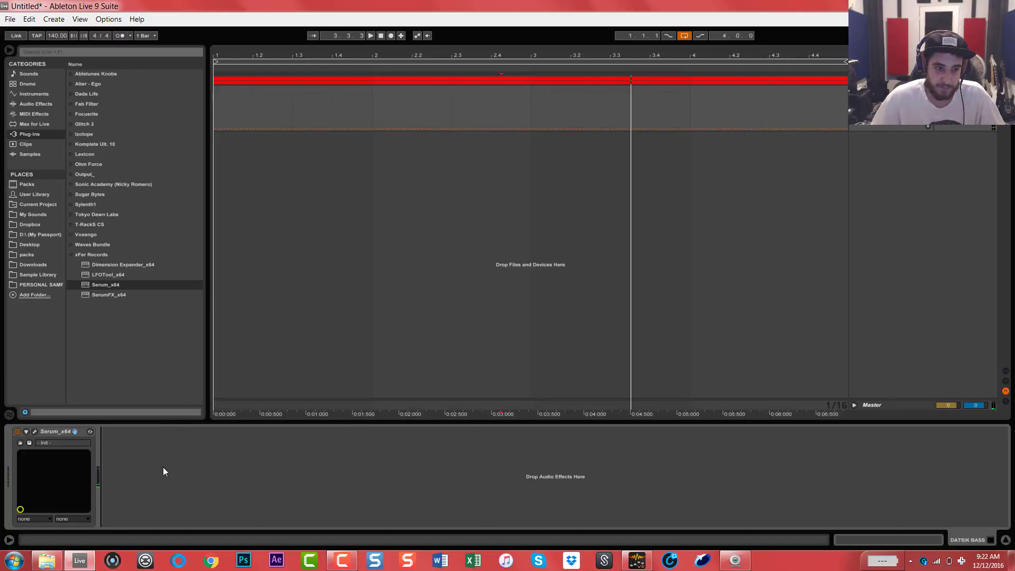
{"action": "left_click", "coordinate": [494, 391]}
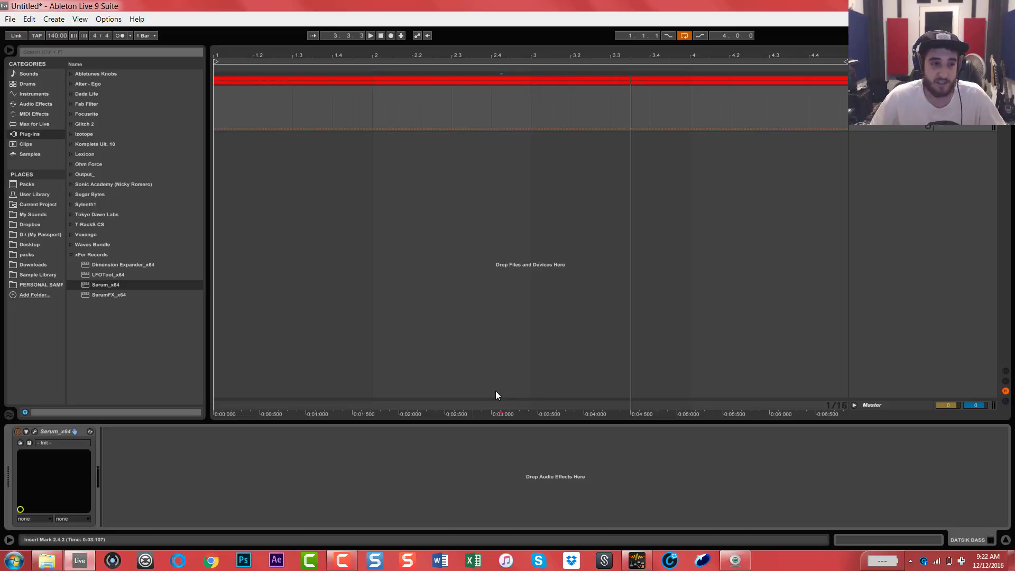
- Load the Ohm Force Ohmicide distortion after Serum and compare the bass with it bypassed and active
{"action": "left_click", "coordinate": [71, 256]}
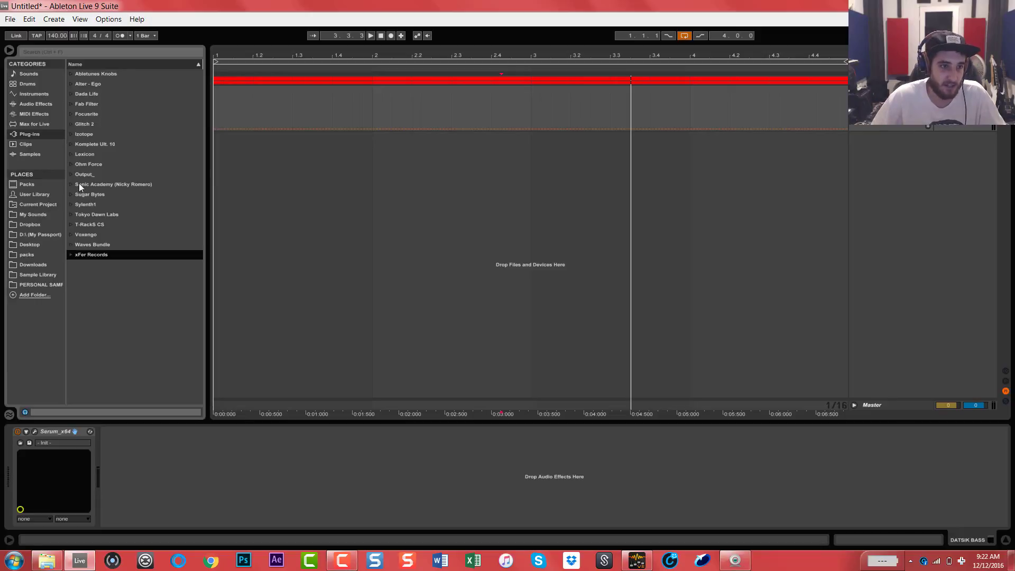
{"action": "left_click", "coordinate": [71, 163]}
{"action": "left_click_drag", "start_coordinate": [96, 172], "coordinate": [160, 449]}
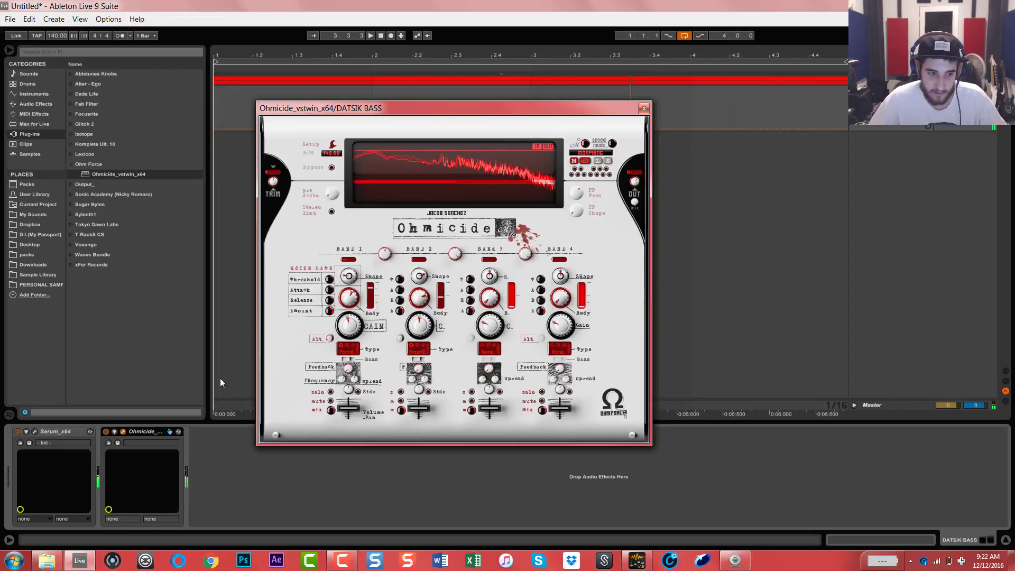
{"action": "left_click", "coordinate": [106, 433]}
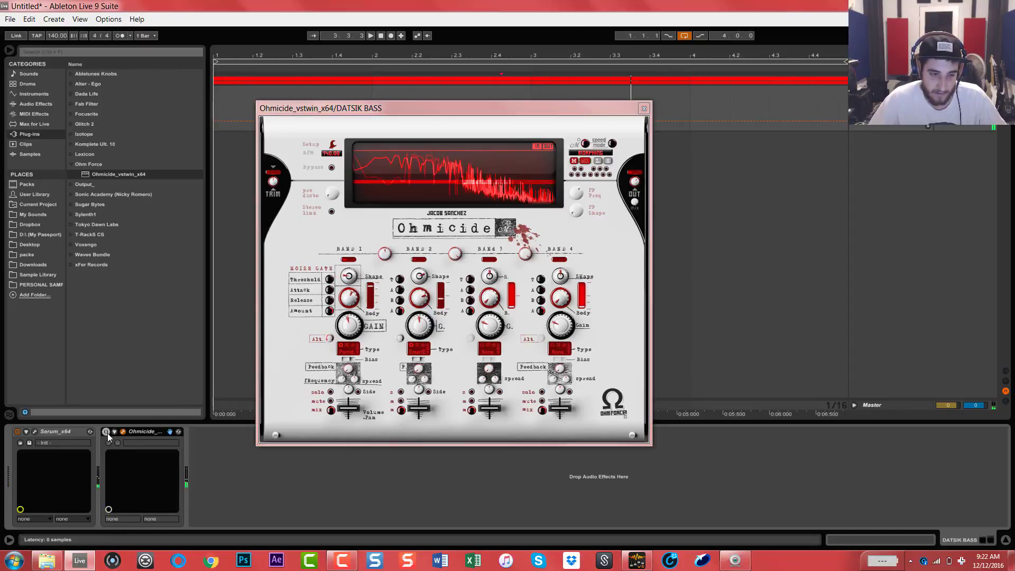
{"action": "left_click", "coordinate": [106, 432]}
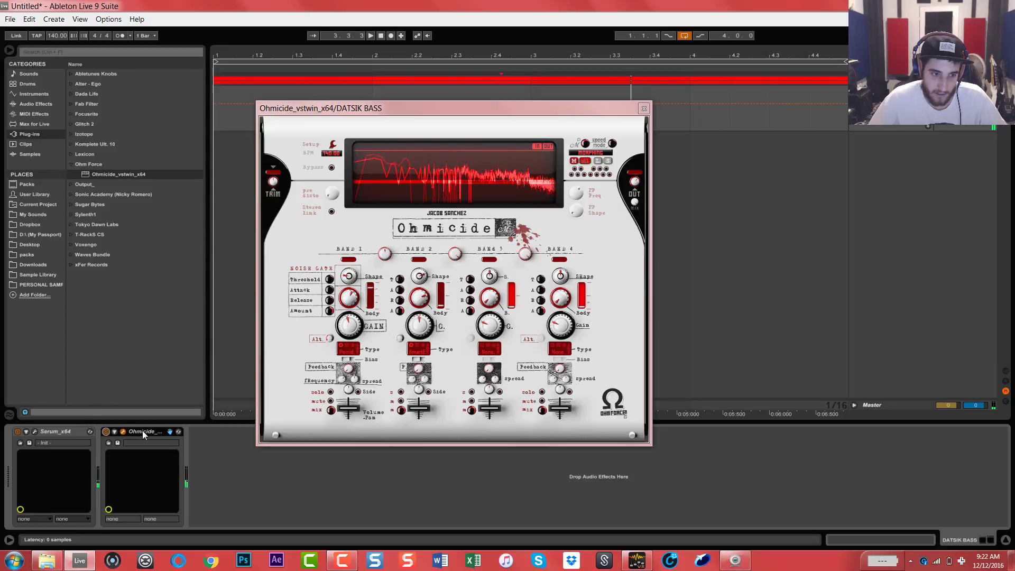
{"action": "key", "text": "space"}
{"action": "key", "text": "space"}
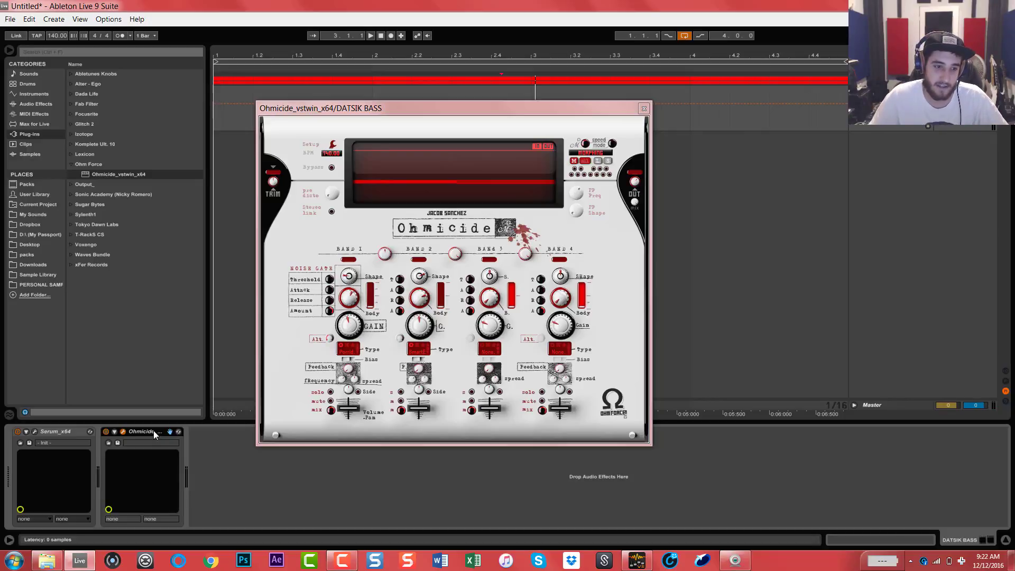
- Remove Ohmicide from the bass track's device chain
{"action": "left_click_drag", "start_coordinate": [154, 431], "coordinate": [225, 462]}
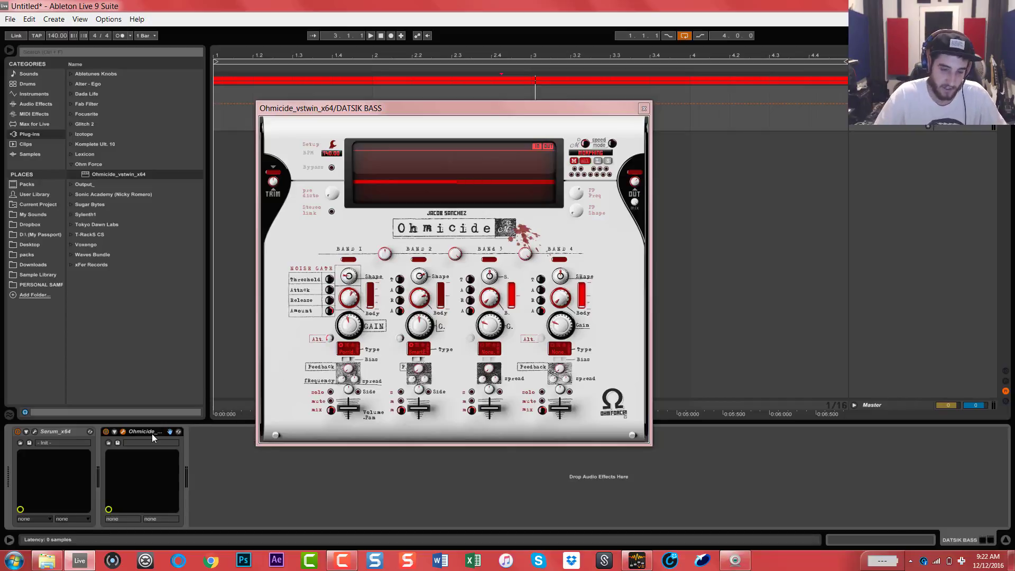
{"action": "key", "text": "ctrl+alt+p"}
{"action": "key", "text": "Delete"}
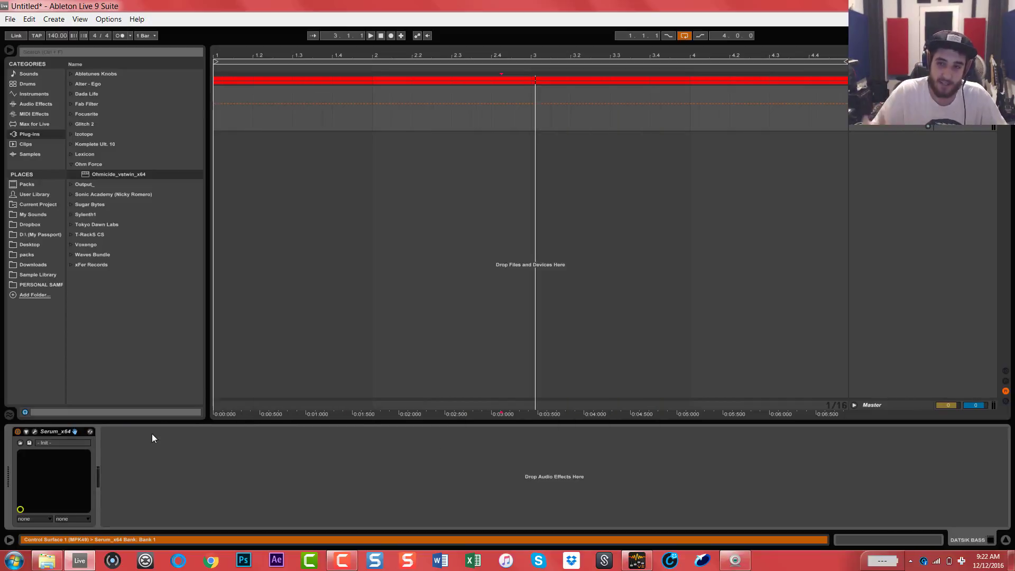
{"action": "left_click", "coordinate": [107, 464]}
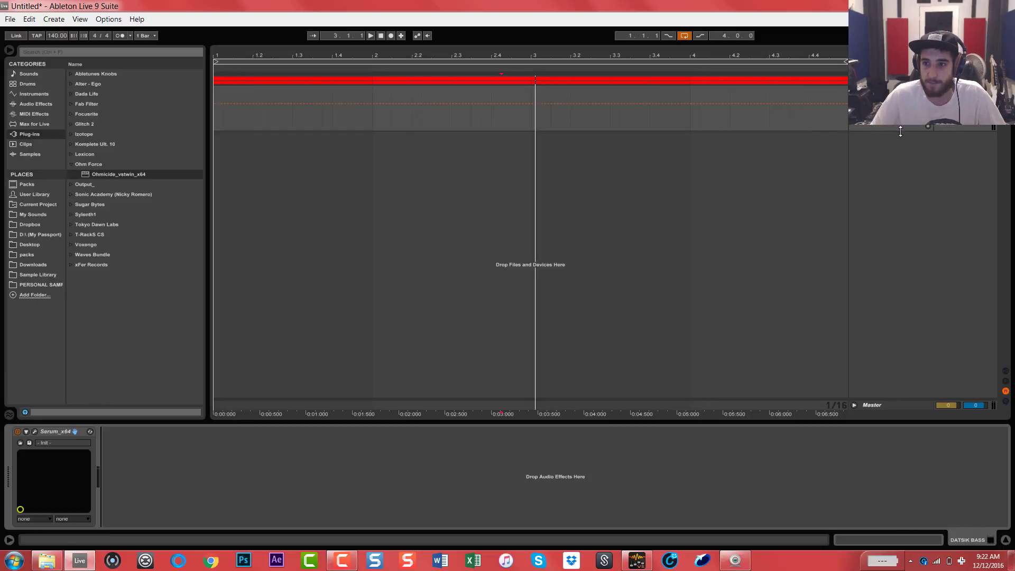
- Reduce the track height, add Ableton's Saturator after Serum, and switch its curve type to Waveshaper
{"action": "left_click_drag", "start_coordinate": [900, 131], "coordinate": [900, 122]}
{"action": "left_click", "coordinate": [52, 104]}
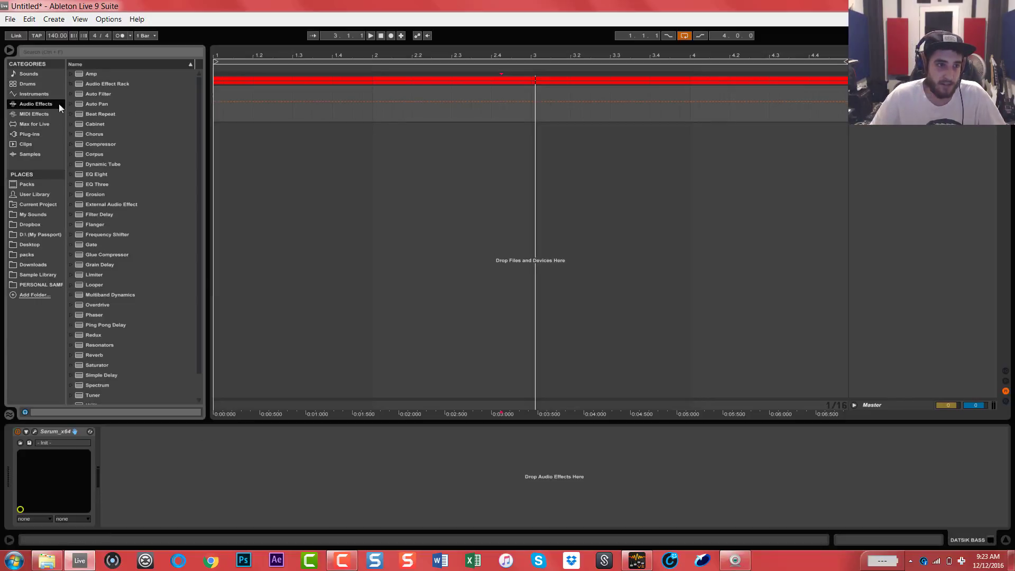
{"action": "scroll", "coordinate": [126, 279], "scroll_direction": "down", "scroll_amount": 2}
{"action": "left_click_drag", "start_coordinate": [96, 341], "coordinate": [178, 490]}
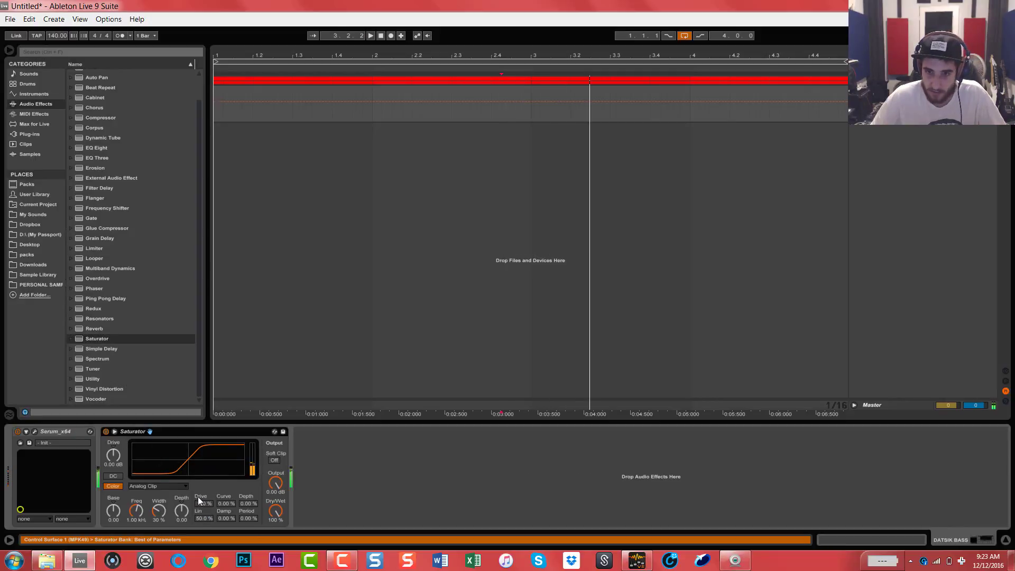
{"action": "left_click", "coordinate": [177, 486]}
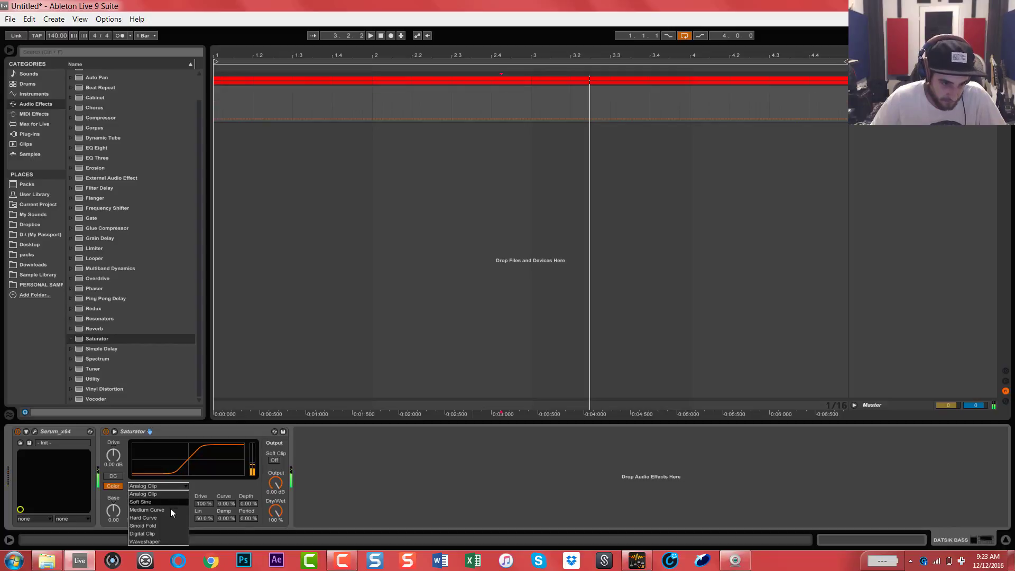
{"action": "left_click", "coordinate": [162, 540]}
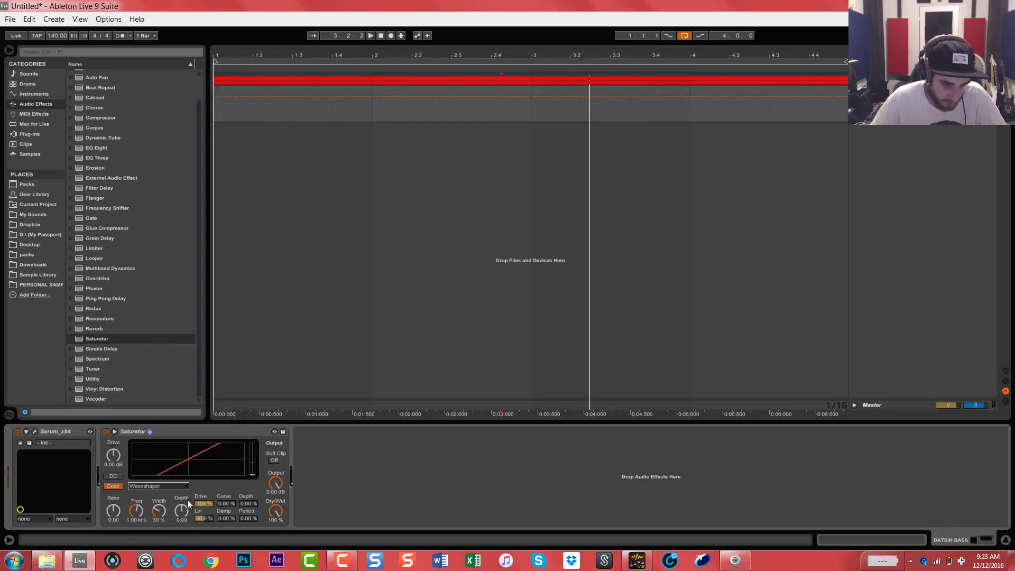
- Set the Saturator's color to 4.01 kHz, 48% width and 6.10 depth, with curve 11.7%, depth 22.7%, lin 69.5% and period 18.8%, and compare it bypassed
{"action": "left_click", "coordinate": [157, 509]}
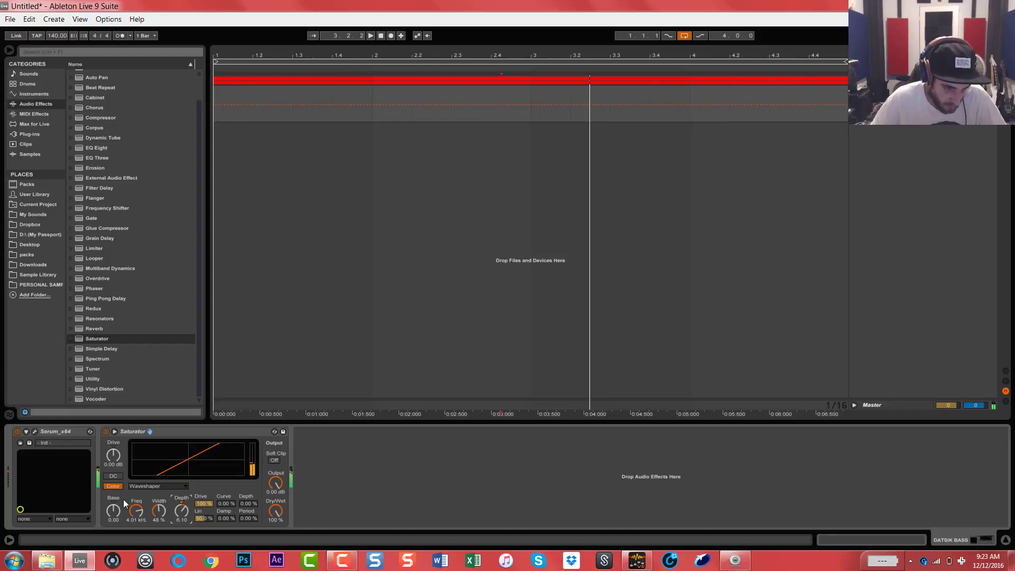
{"action": "mouse_move", "coordinate": [226, 503]}
{"action": "left_mouse_down"}
{"action": "mouse_move", "coordinate": [226, 475]}
{"action": "mouse_move", "coordinate": [226, 494]}
{"action": "mouse_move", "coordinate": [248, 499]}
{"action": "mouse_move", "coordinate": [248, 460]}
{"action": "mouse_move", "coordinate": [248, 490]}
{"action": "mouse_move", "coordinate": [229, 504]}
{"action": "mouse_move", "coordinate": [228, 491]}
{"action": "mouse_move", "coordinate": [203, 502]}
{"action": "mouse_move", "coordinate": [203, 518]}
{"action": "mouse_move", "coordinate": [204, 491]}
{"action": "left_mouse_up"}
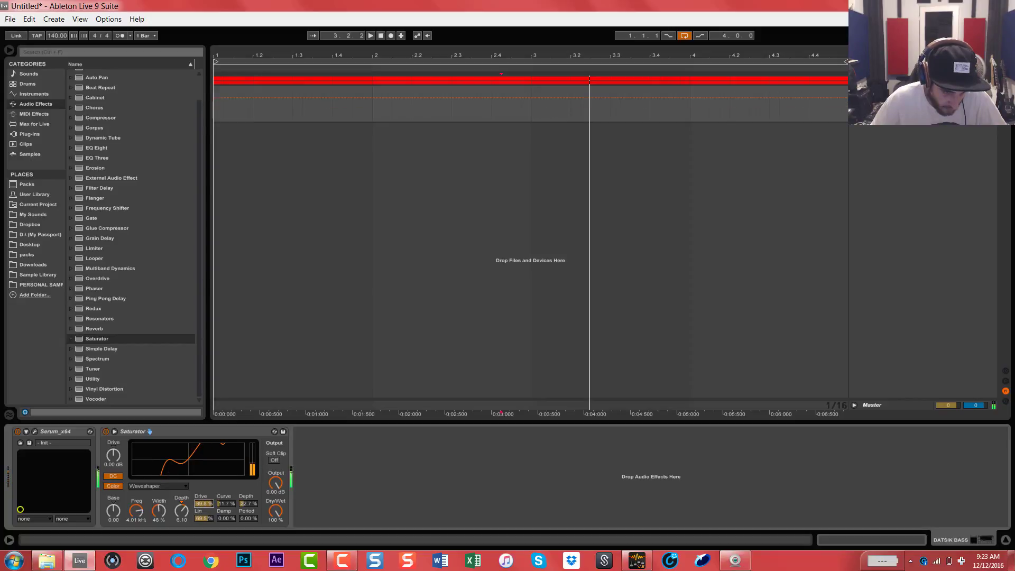
{"action": "mouse_move", "coordinate": [248, 518]}
{"action": "left_mouse_down"}
{"action": "mouse_move", "coordinate": [248, 505]}
{"action": "mouse_move", "coordinate": [248, 517]}
{"action": "left_mouse_up"}
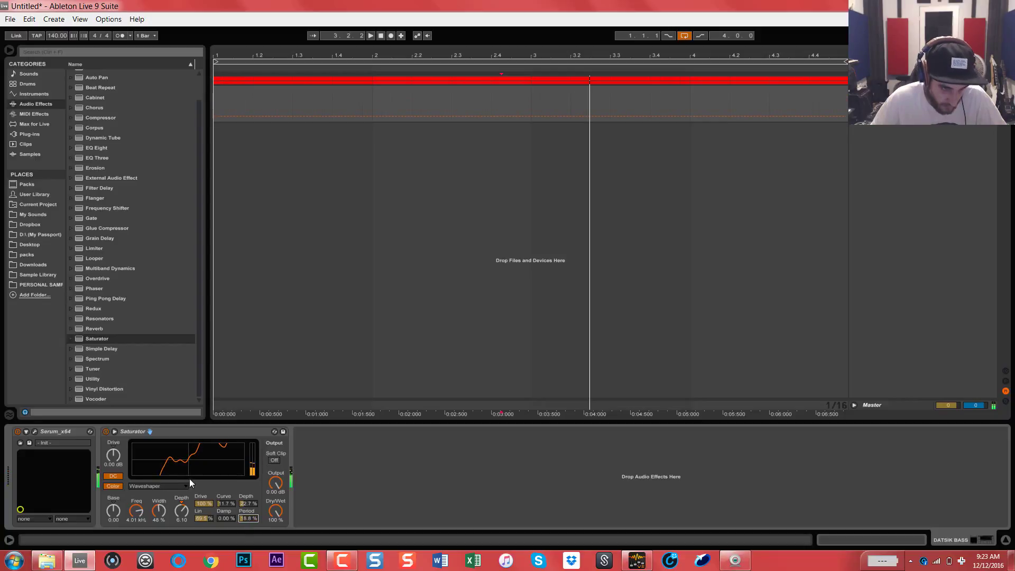
{"action": "left_click", "coordinate": [106, 431]}
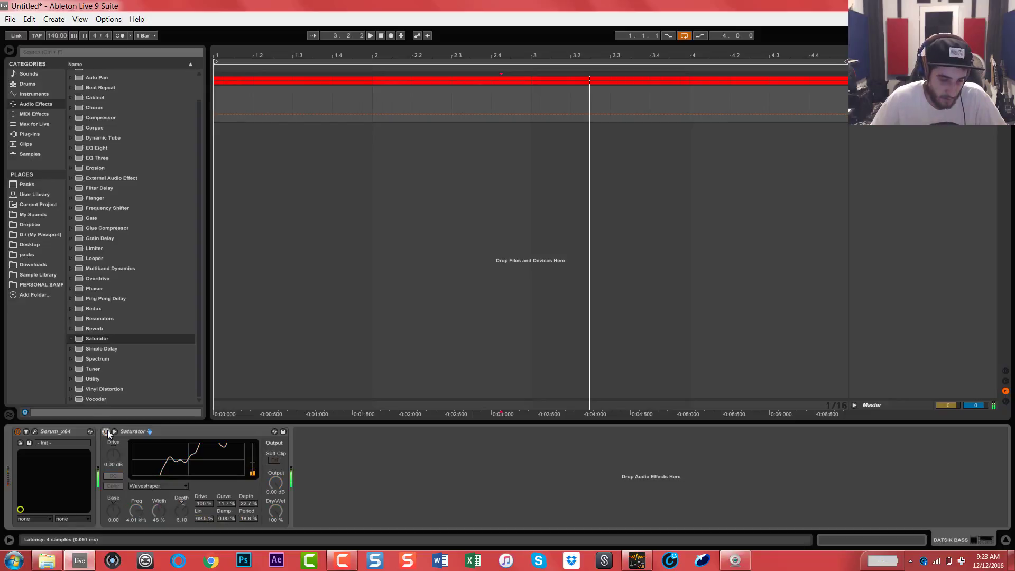
{"action": "left_click", "coordinate": [106, 431]}
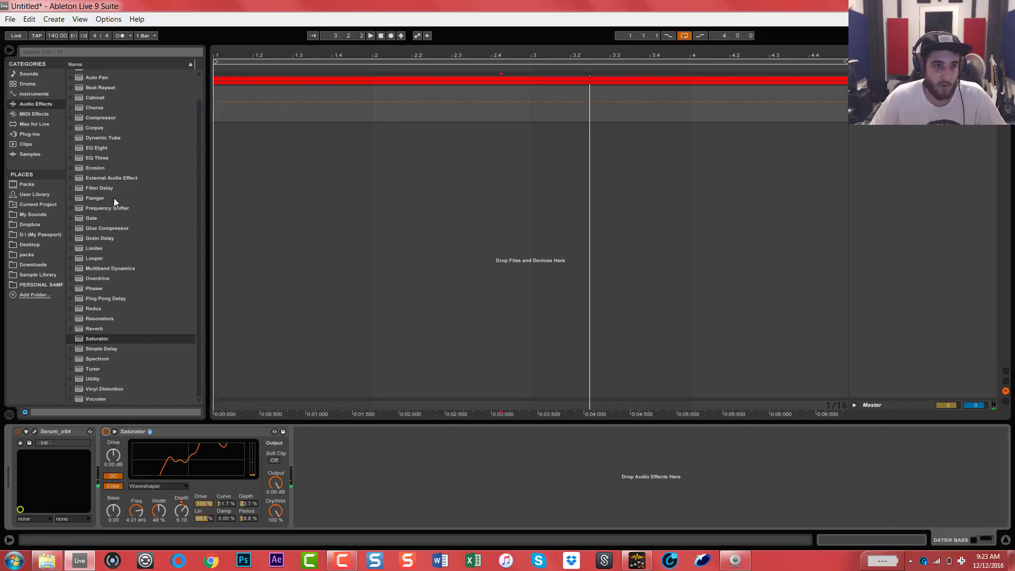
- Add an EQ Eight after the Saturator, turn off band 1, and boost band 4 by 1.86 dB at 4.83 kHz
{"action": "double_click", "coordinate": [100, 149]}
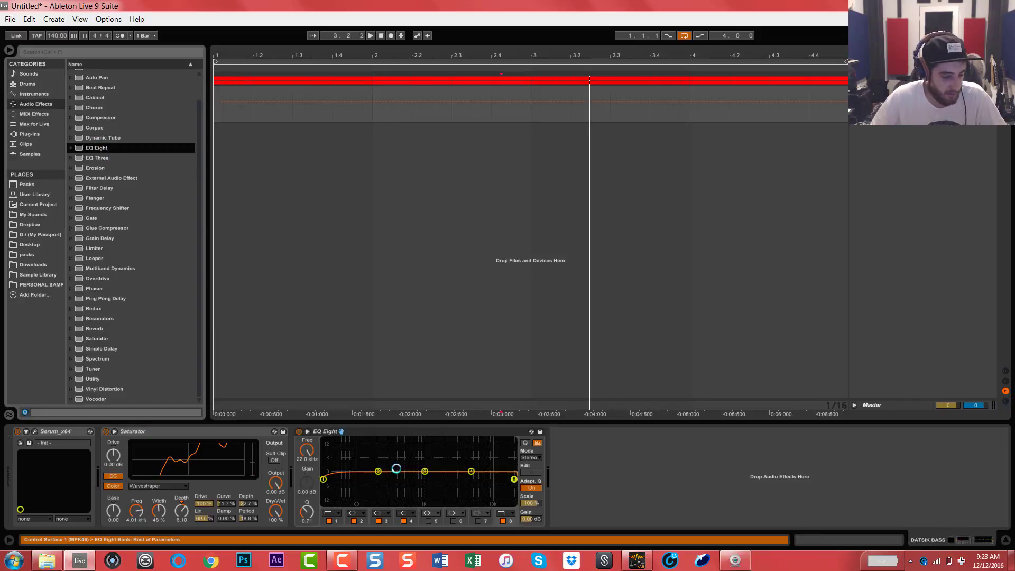
{"action": "key", "text": "space"}
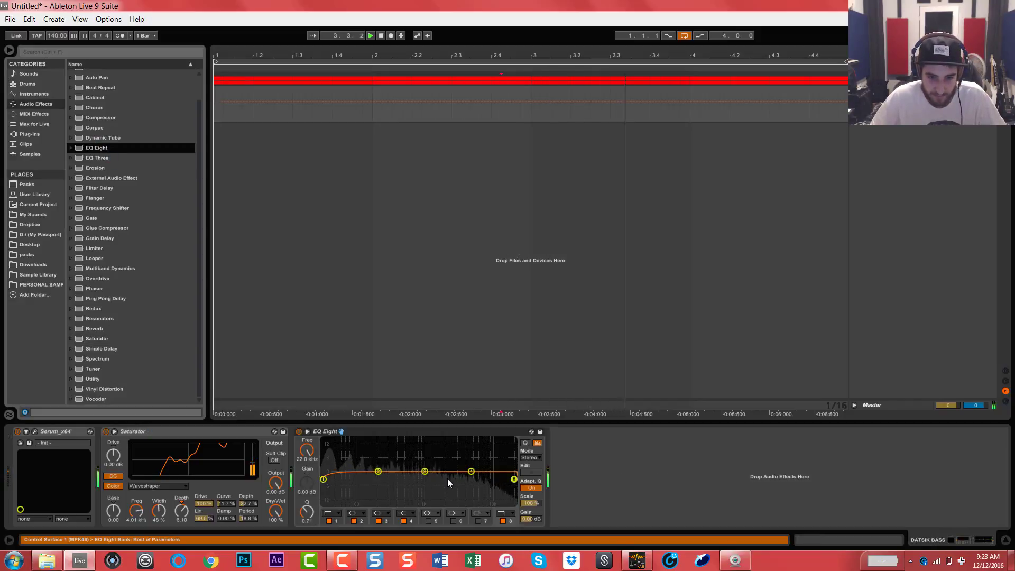
{"action": "left_click_drag", "start_coordinate": [477, 472], "coordinate": [475, 467]}
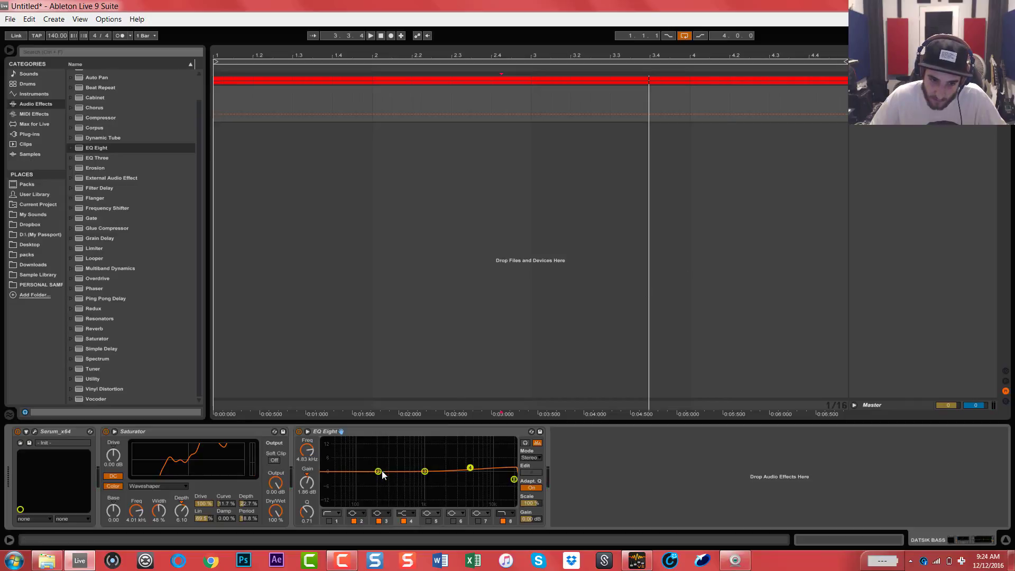
- Boost EQ Eight band 2 by 7.31 dB at 42.5 Hz and widen its Q to 1.09
{"action": "left_click_drag", "start_coordinate": [378, 471], "coordinate": [335, 457]}
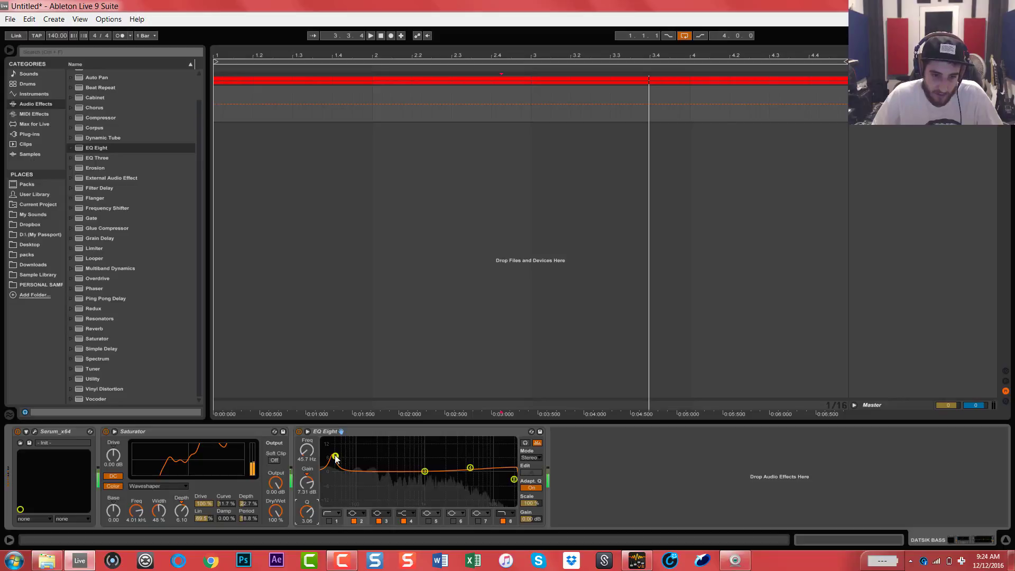
{"action": "left_click_drag", "start_coordinate": [336, 457], "coordinate": [332, 456]}
{"action": "left_click_drag", "start_coordinate": [306, 512], "coordinate": [307, 528]}
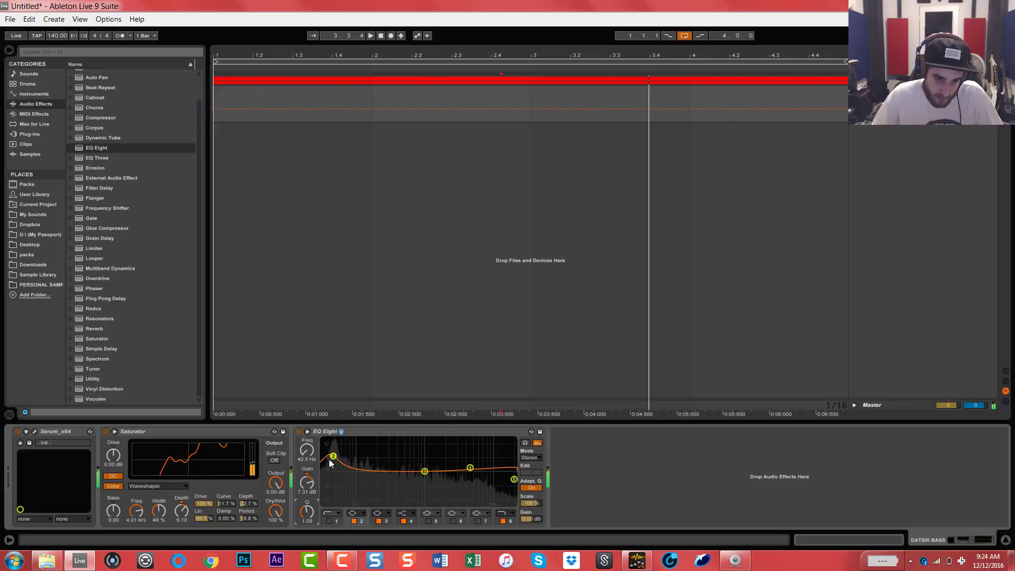
- Lower EQ Eight band 2 to 4.34 dB at 45.7 Hz and bring the band 8 high cut down to 14.2 kHz
{"action": "left_click_drag", "start_coordinate": [331, 456], "coordinate": [335, 462]}
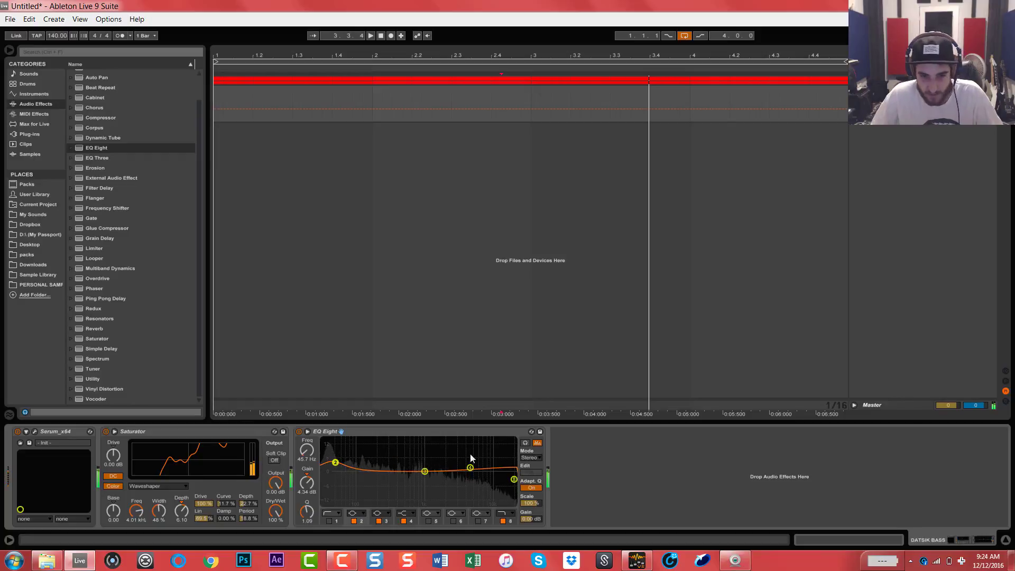
{"action": "mouse_move", "coordinate": [511, 482]}
{"action": "left_mouse_down"}
{"action": "mouse_move", "coordinate": [487, 479]}
{"action": "mouse_move", "coordinate": [501, 477]}
{"action": "left_mouse_up"}
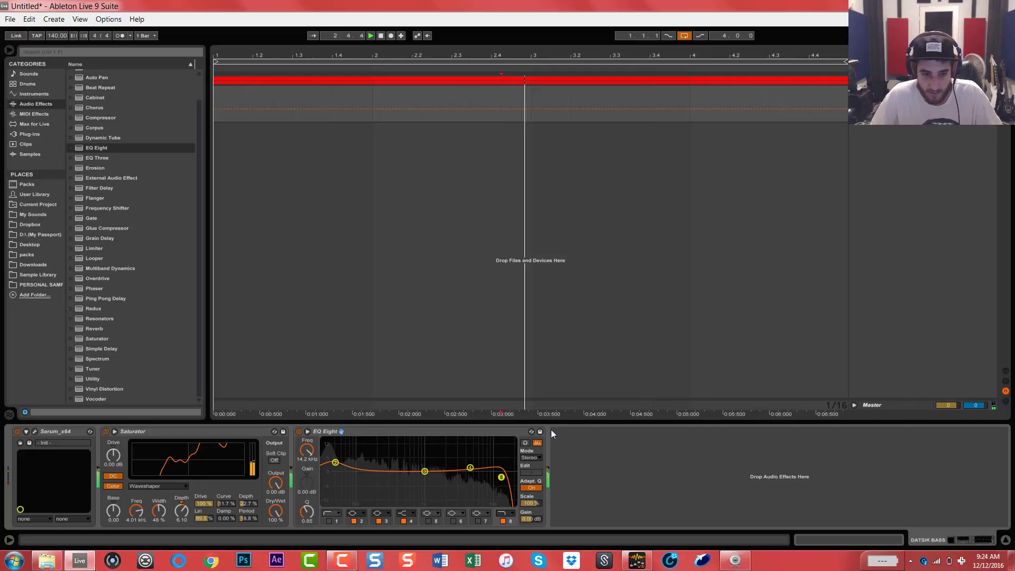
{"action": "key", "text": "space"}
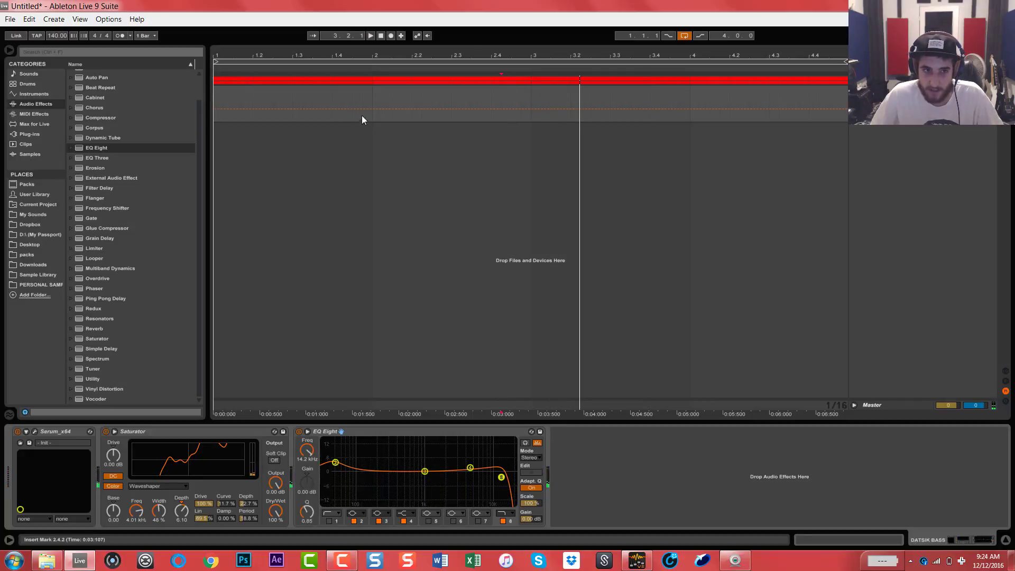
- Insert a two-bar MIDI clip from 1.1.1 to 3.1.1, fill it with one sustained E3 note, and play it
{"action": "left_click_drag", "start_coordinate": [216, 92], "coordinate": [537, 94]}
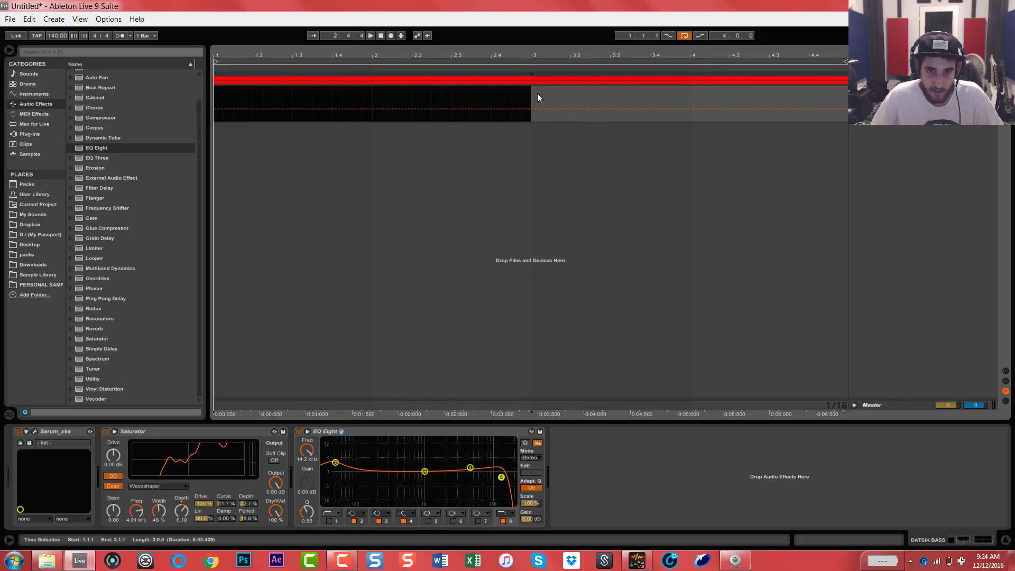
{"action": "key", "text": "ctrl+shift+m"}
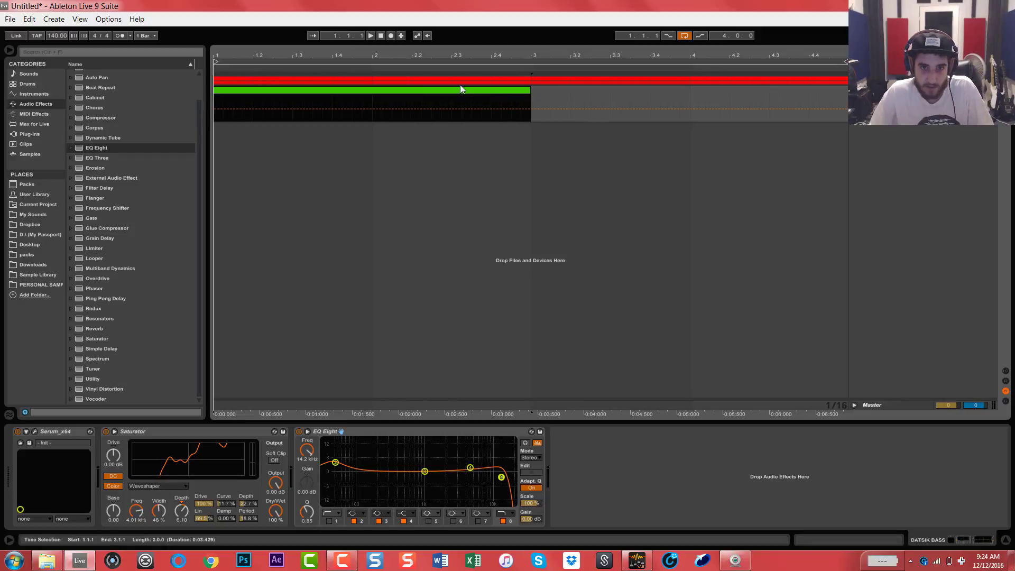
{"action": "double_click", "coordinate": [461, 87]}
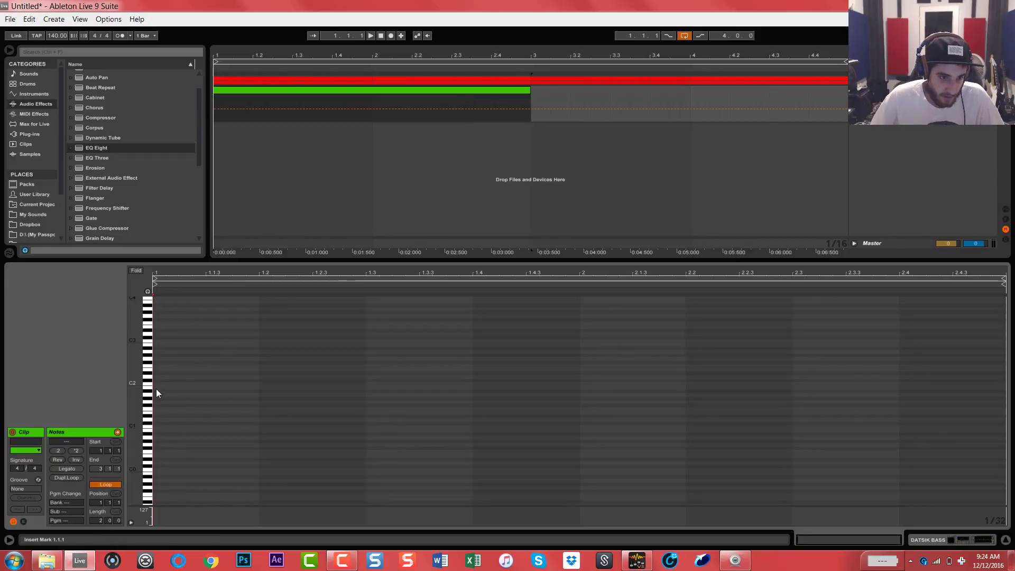
{"action": "key", "text": "d"}
{"action": "left_click_drag", "start_coordinate": [162, 326], "coordinate": [1006, 327]}
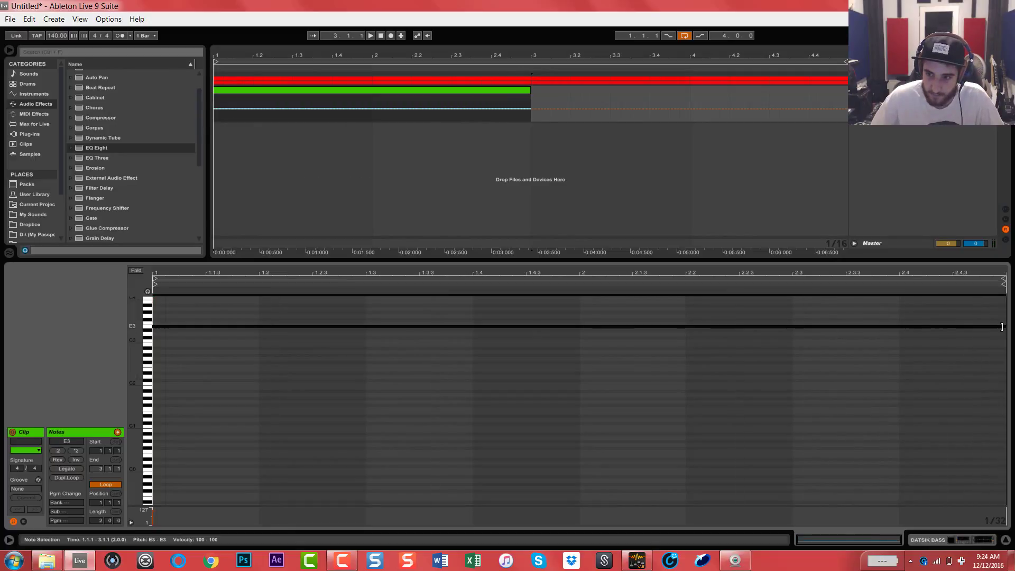
{"action": "key", "text": "space"}
{"action": "key", "text": "ctrl+alt+l"}
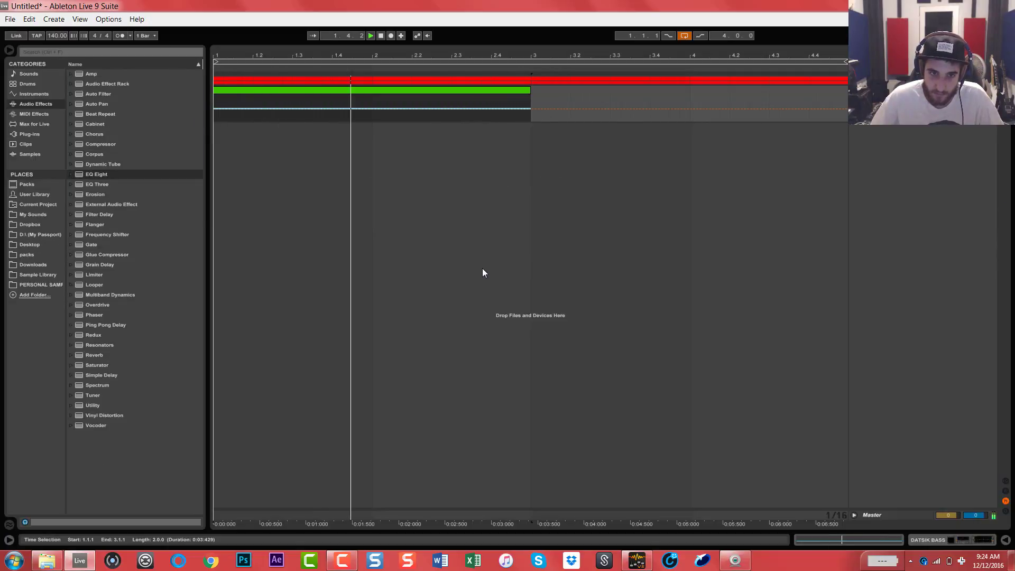
- Expose Serum's LFO1 Rate and Pitch Bend for automation, each in its own lane beneath the clip
{"action": "key", "text": "ctrl+alt+l"}
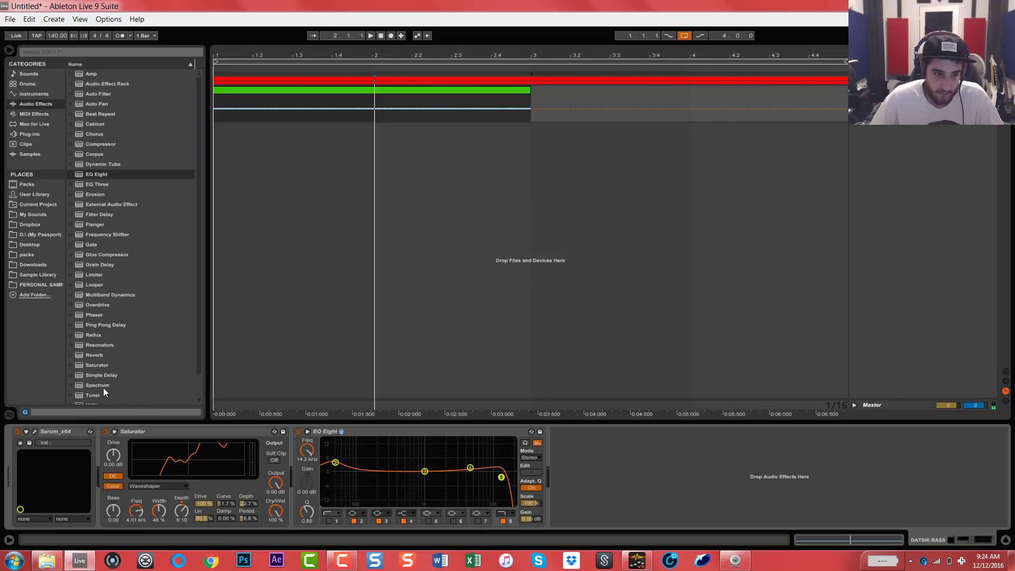
{"action": "left_click", "coordinate": [35, 431]}
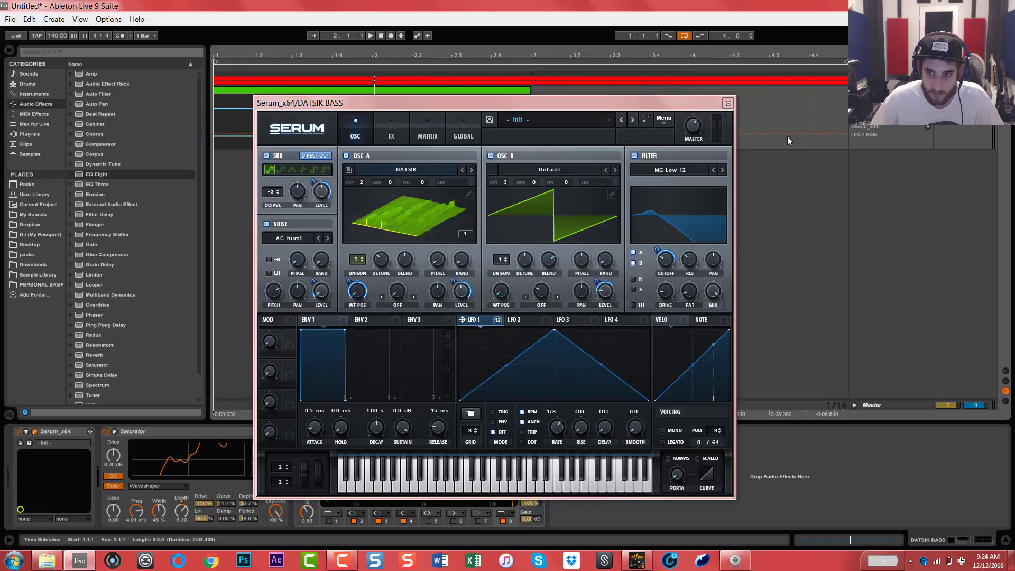
{"action": "left_click", "coordinate": [788, 133]}
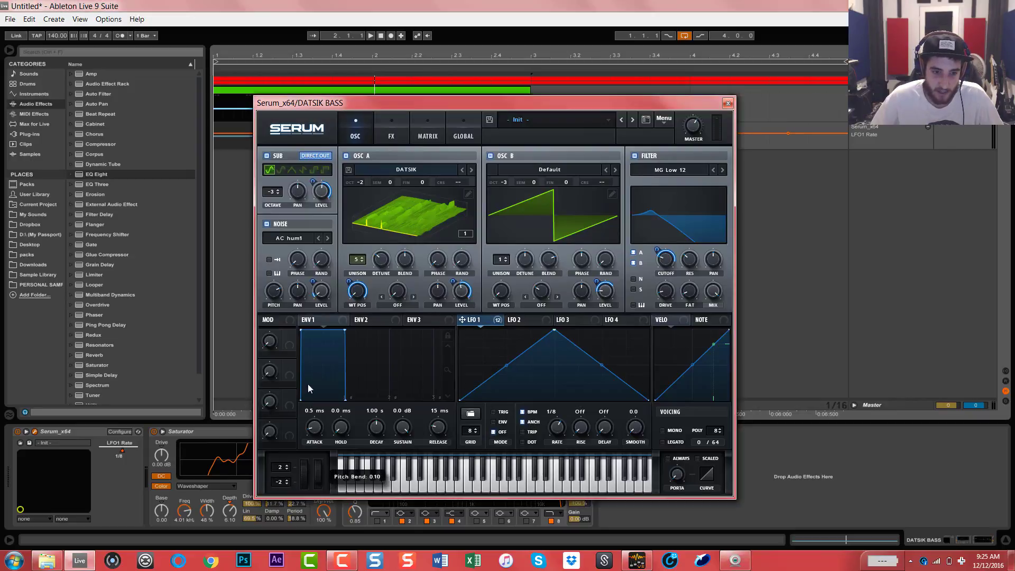
{"action": "left_click", "coordinate": [727, 103]}
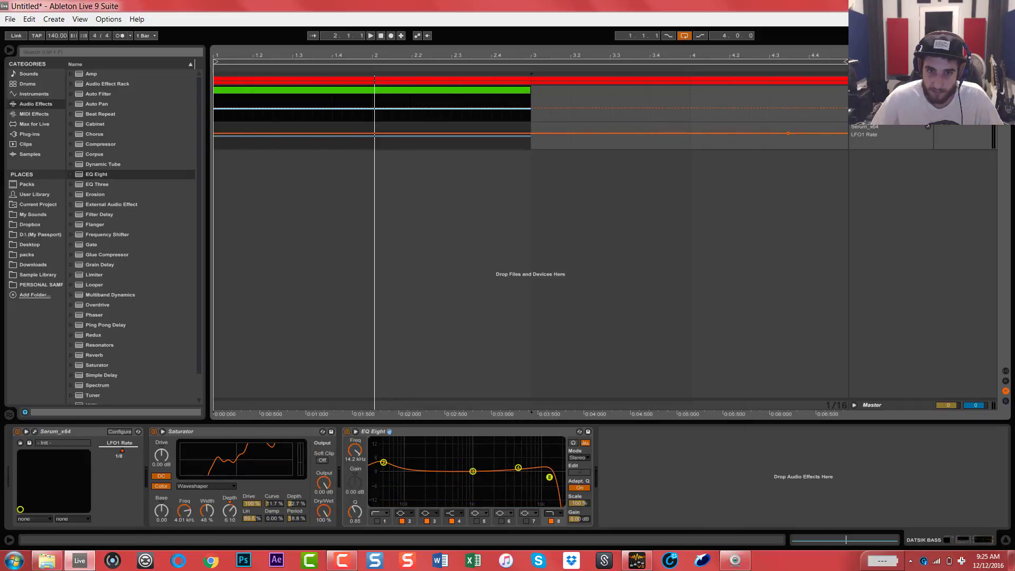
{"action": "left_click", "coordinate": [927, 118]}
{"action": "left_click_drag", "start_coordinate": [303, 58], "coordinate": [347, 90]}
{"action": "left_click", "coordinate": [364, 90]}
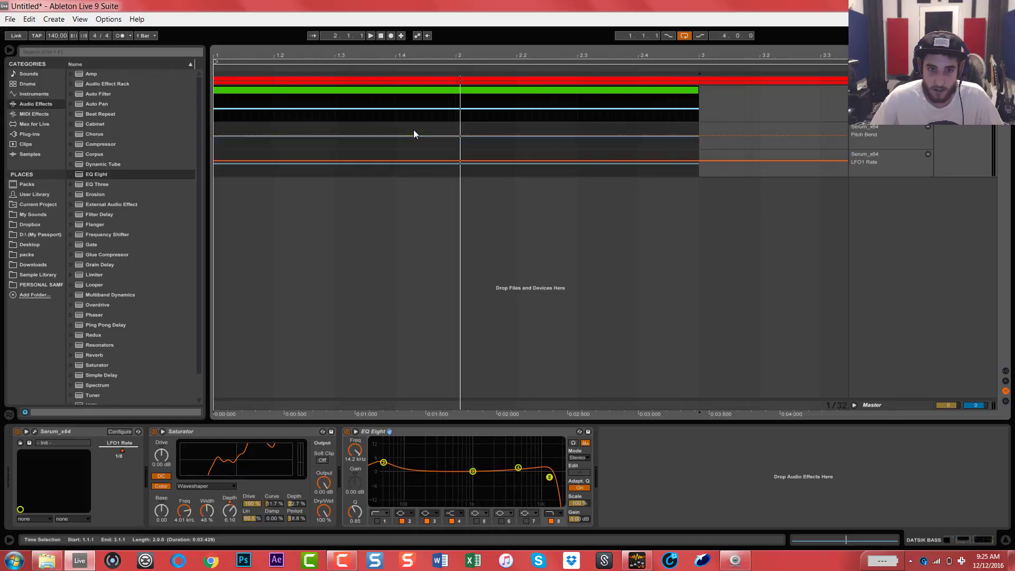
- Automate Pitch Bend to ramp up from 1.4.1 to 2.1.1 and down from 2.4.1 to 3.1.1, auditioning the result
{"action": "left_click_drag", "start_coordinate": [433, 134], "coordinate": [410, 123]}
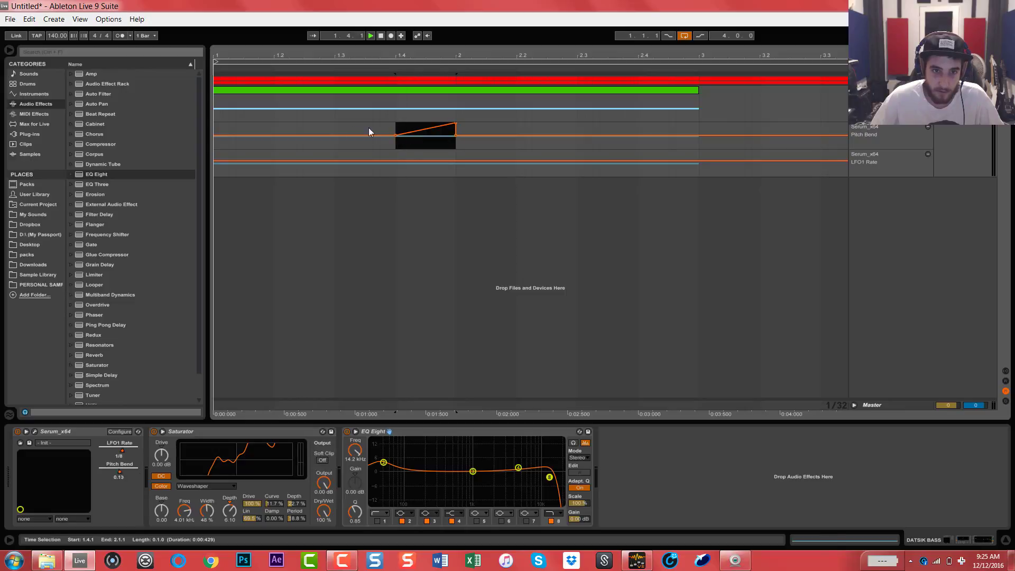
{"action": "left_click", "coordinate": [275, 88]}
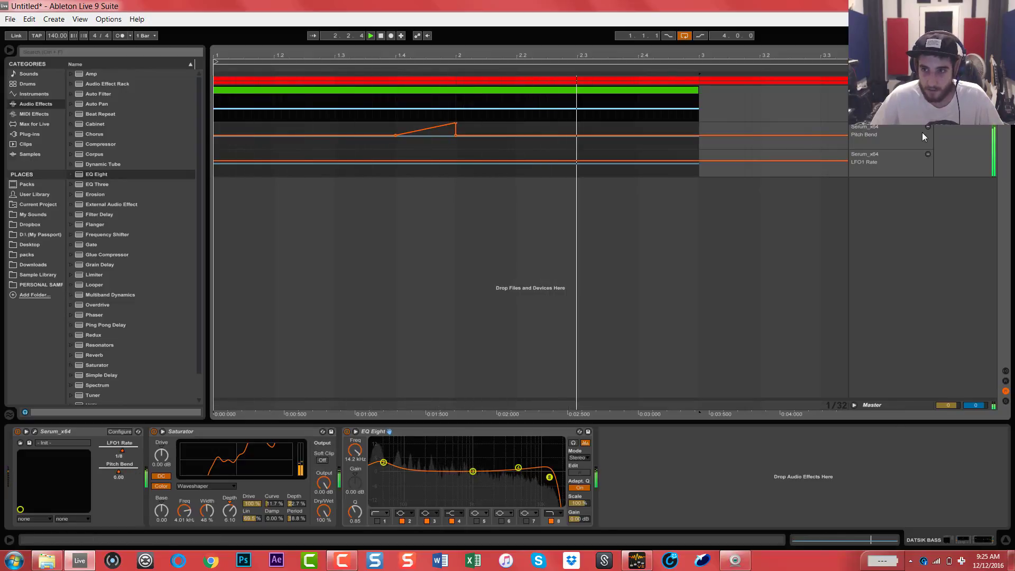
{"action": "key", "text": "space"}
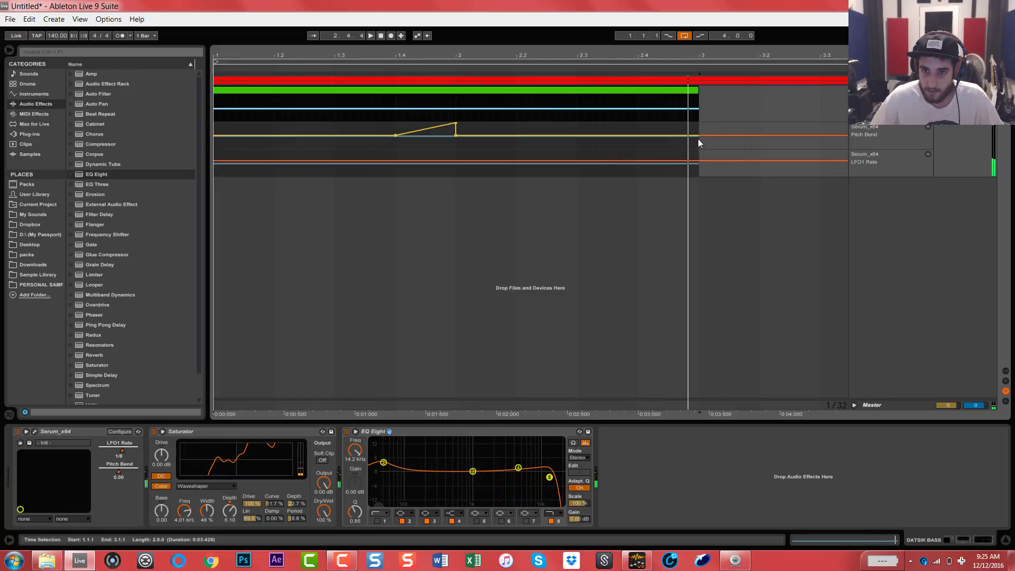
{"action": "left_click_drag", "start_coordinate": [699, 140], "coordinate": [660, 149]}
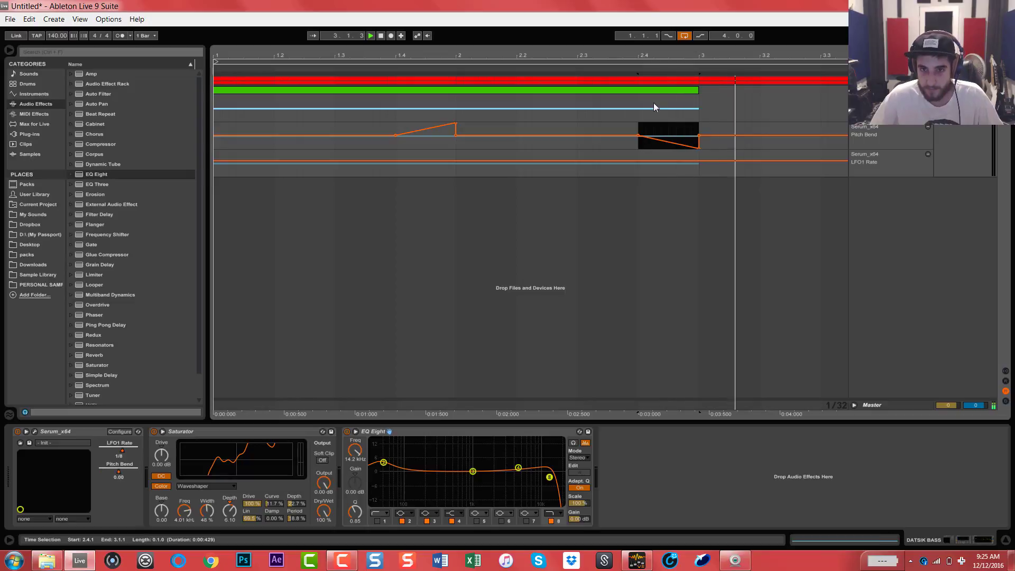
{"action": "left_click", "coordinate": [636, 91]}
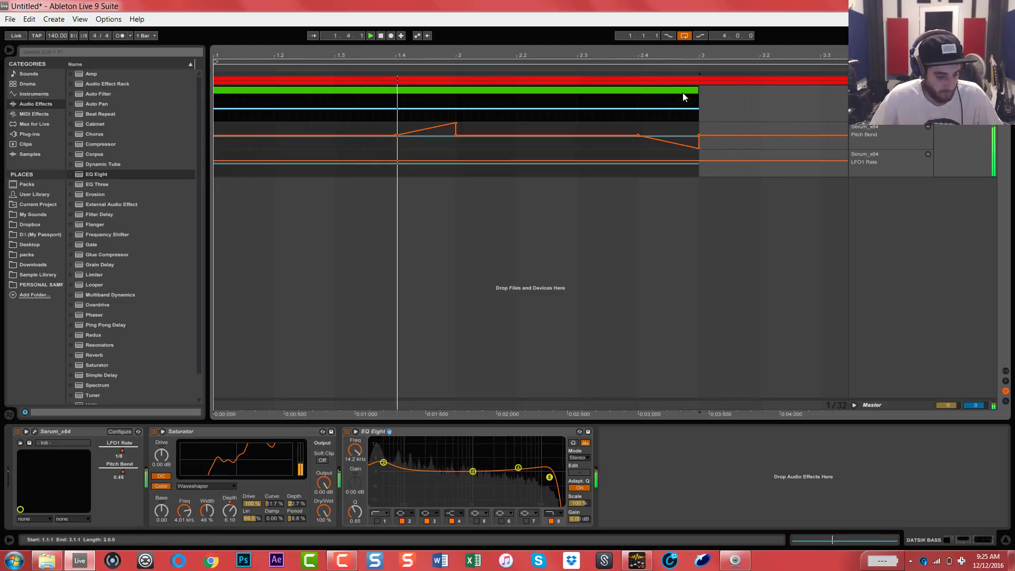
- Duplicate the two-bar clip with its automation to 3.1.1 and play back the four bars
{"action": "key", "text": "ctrl+d"}
{"action": "double_click", "coordinate": [488, 61]}
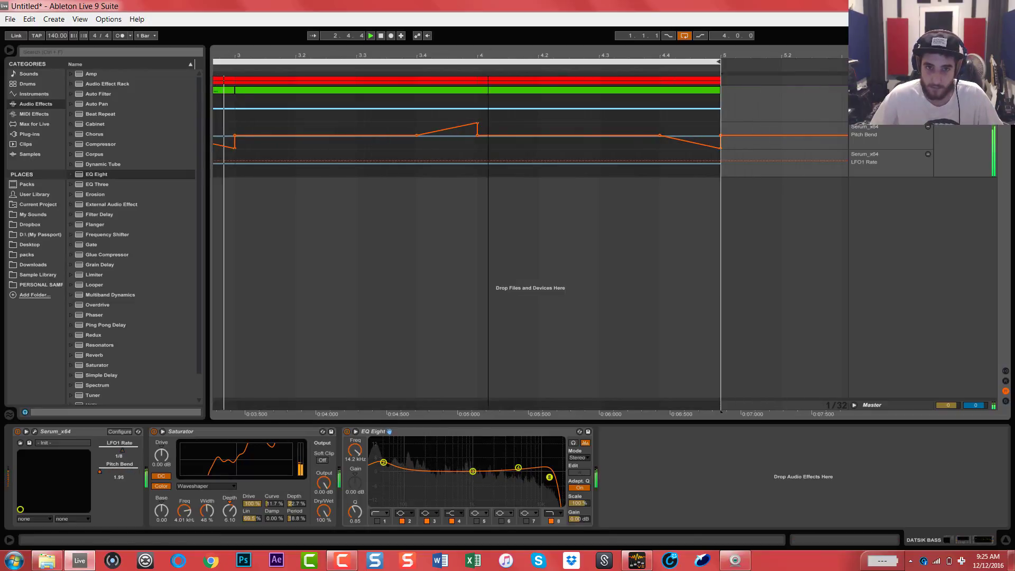
{"action": "left_click", "coordinate": [687, 185]}
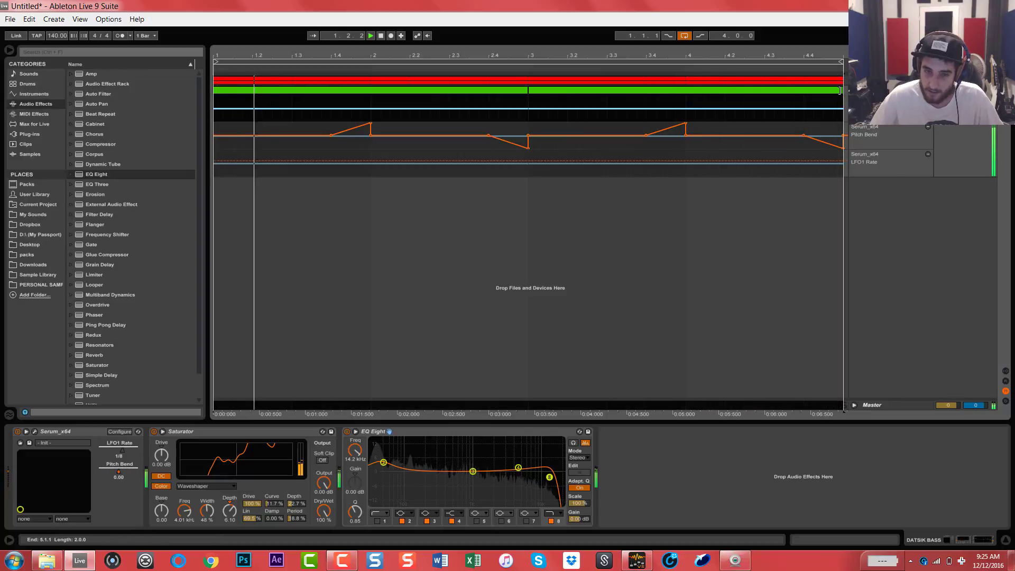
{"action": "key", "text": "space"}
{"action": "left_click", "coordinate": [615, 199]}
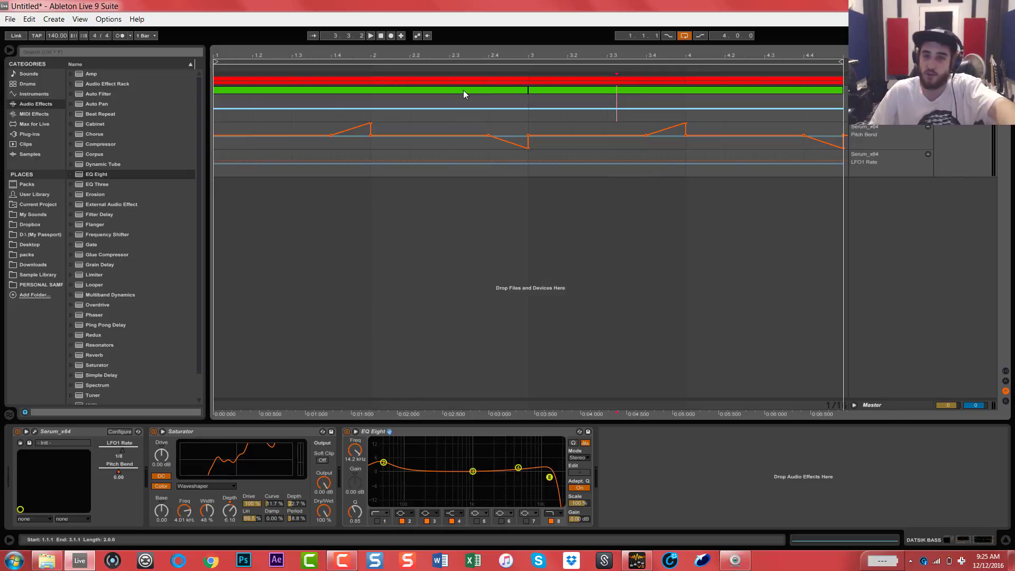
- Raise the LFO1 Rate automation to 1/16 from 3.1.1 to 3.1.3 and play the second clip
{"action": "left_click", "coordinate": [535, 93]}
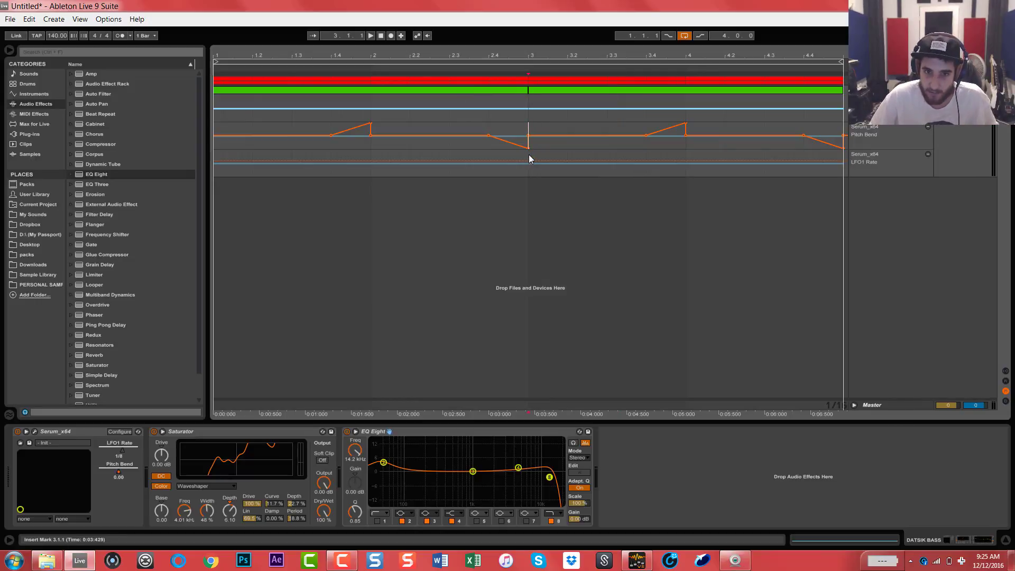
{"action": "left_click_drag", "start_coordinate": [528, 154], "coordinate": [547, 157]}
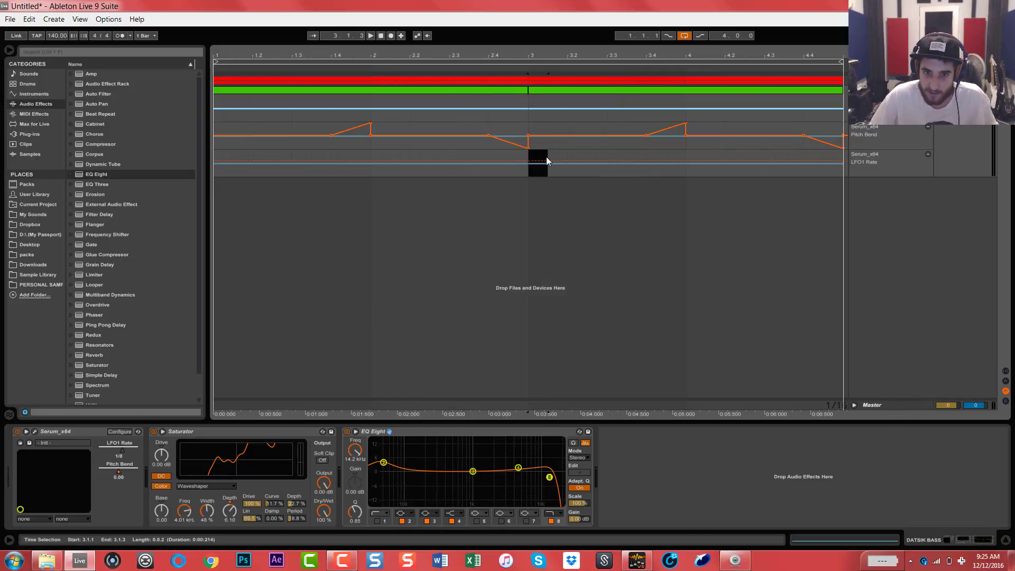
{"action": "left_click", "coordinate": [550, 94]}
{"action": "key", "text": "space"}
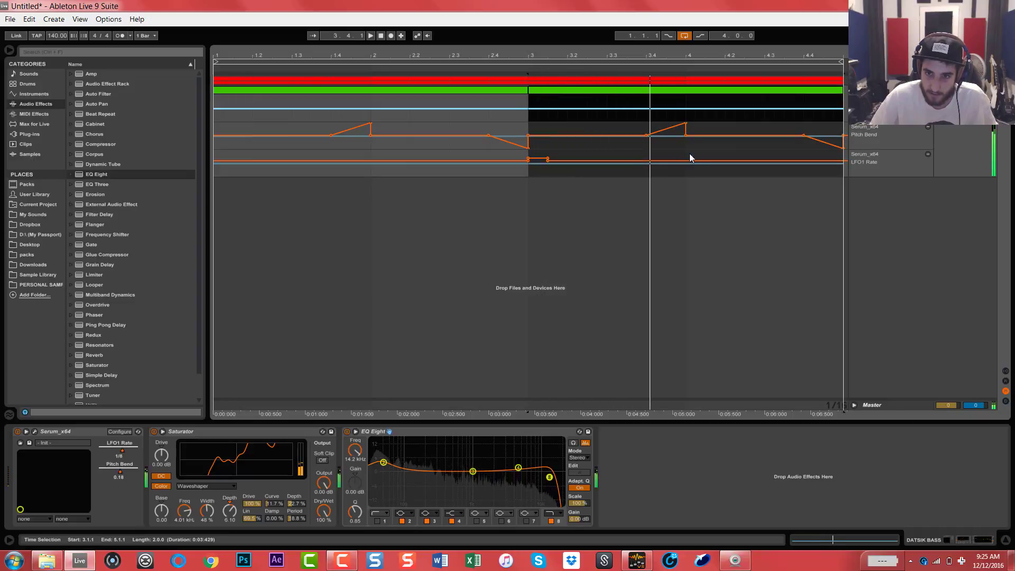
- Delete the clip section and its pitch ramp from 3.4.1 to 4.1.1, and play from 3.1.1
{"action": "left_click_drag", "start_coordinate": [687, 109], "coordinate": [641, 109]}
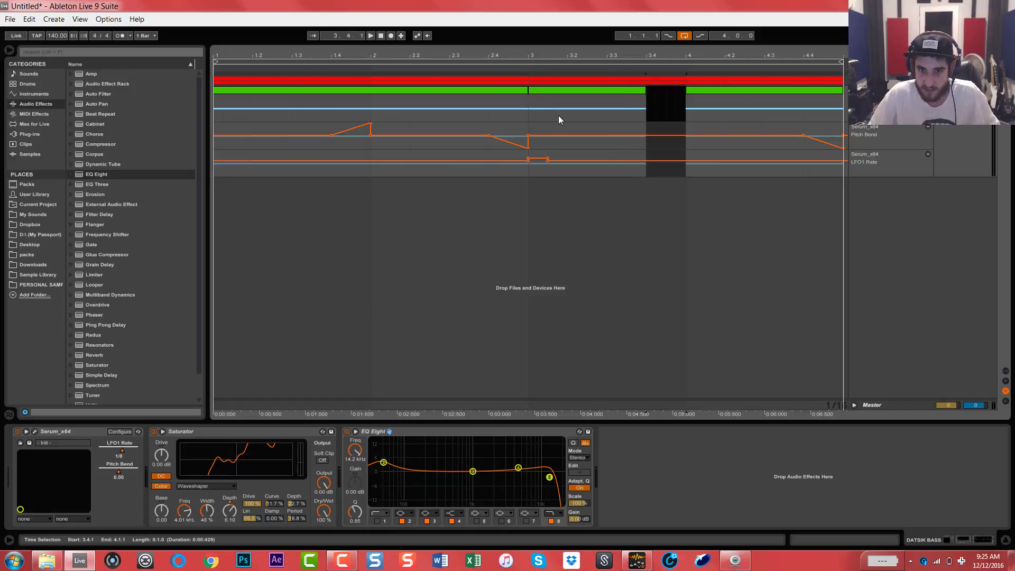
{"action": "left_click", "coordinate": [527, 109]}
{"action": "key", "text": "space"}
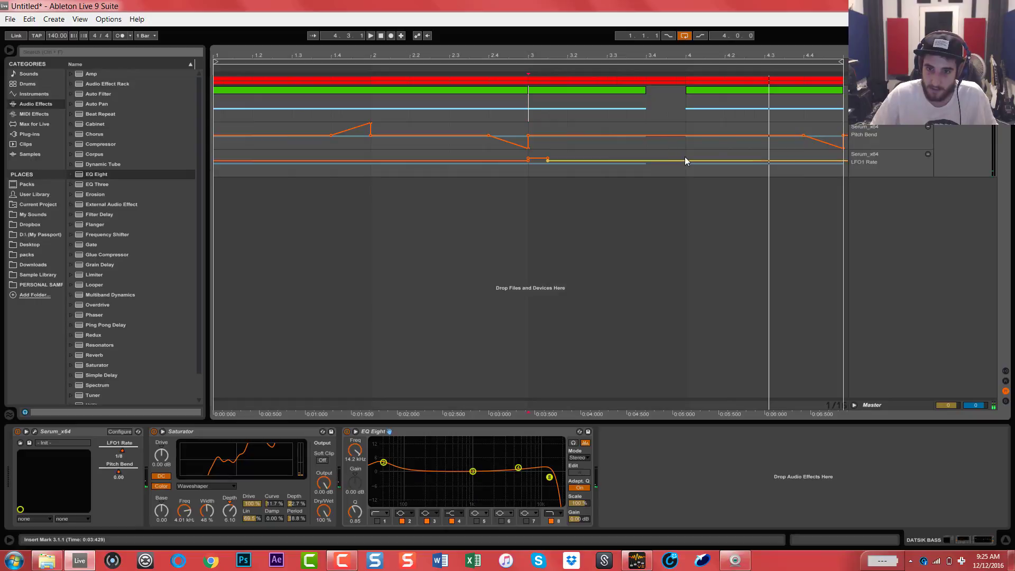
{"action": "key", "text": "space"}
- Duplicate bar 3's LFO1 Rate automation onto bar 4, followed by its clip content including the closing gap
{"action": "left_click_drag", "start_coordinate": [685, 157], "coordinate": [528, 161]}
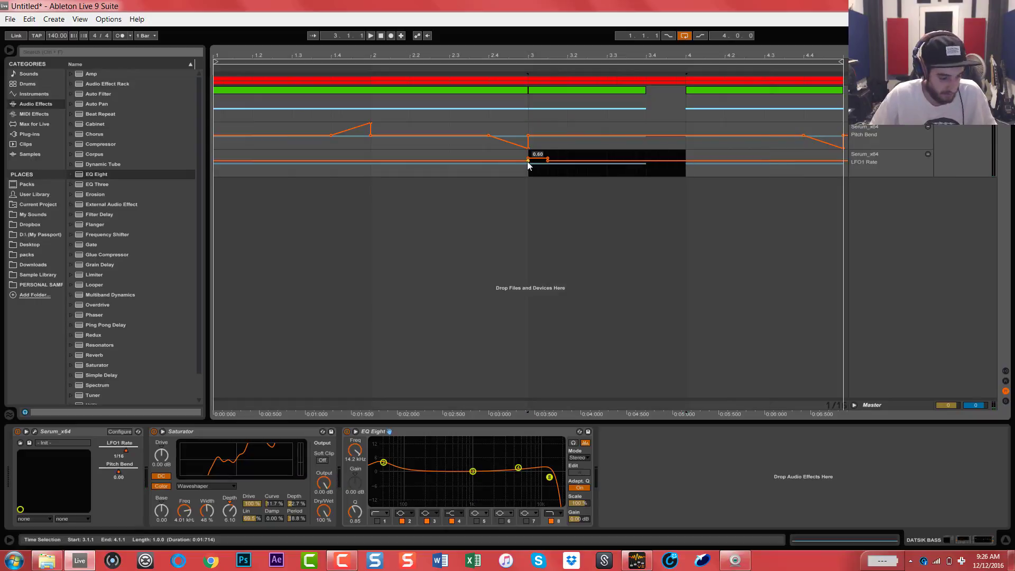
{"action": "key", "text": "ctrl+d"}
{"action": "left_click", "coordinate": [499, 92]}
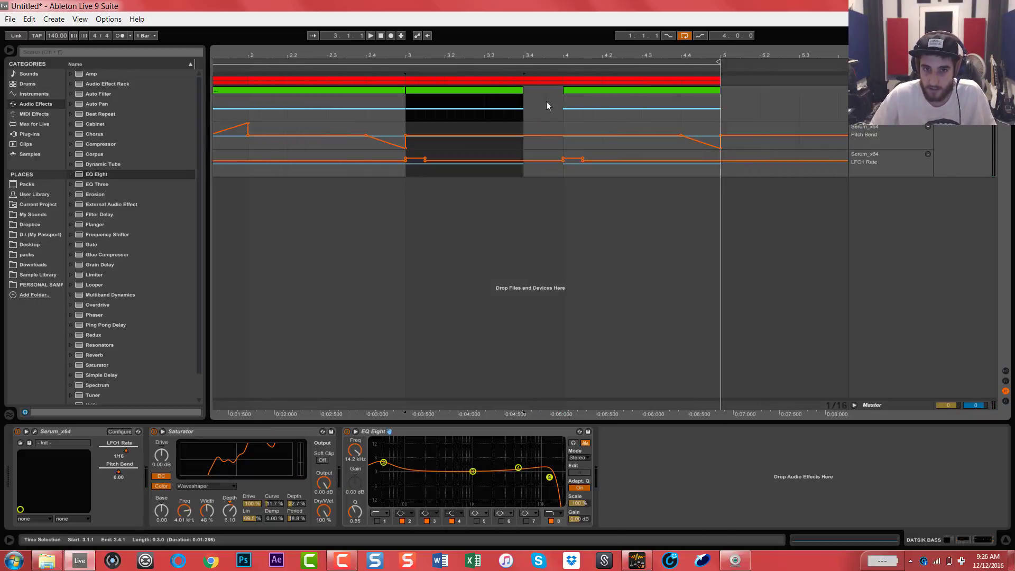
{"action": "left_click", "coordinate": [566, 107], "text": "shift"}
{"action": "key", "text": "ctrl+d"}
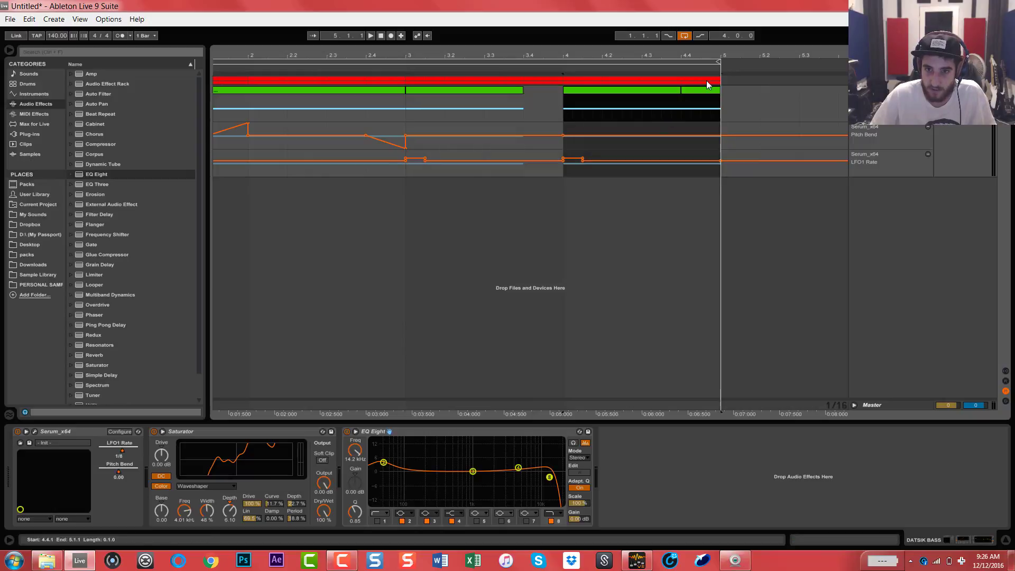
- Deactivate the leftover clip from 4.4.1 to 5.1.1 and play the four-bar loop from the start
{"action": "left_click", "coordinate": [713, 93]}
{"action": "key", "text": "0"}
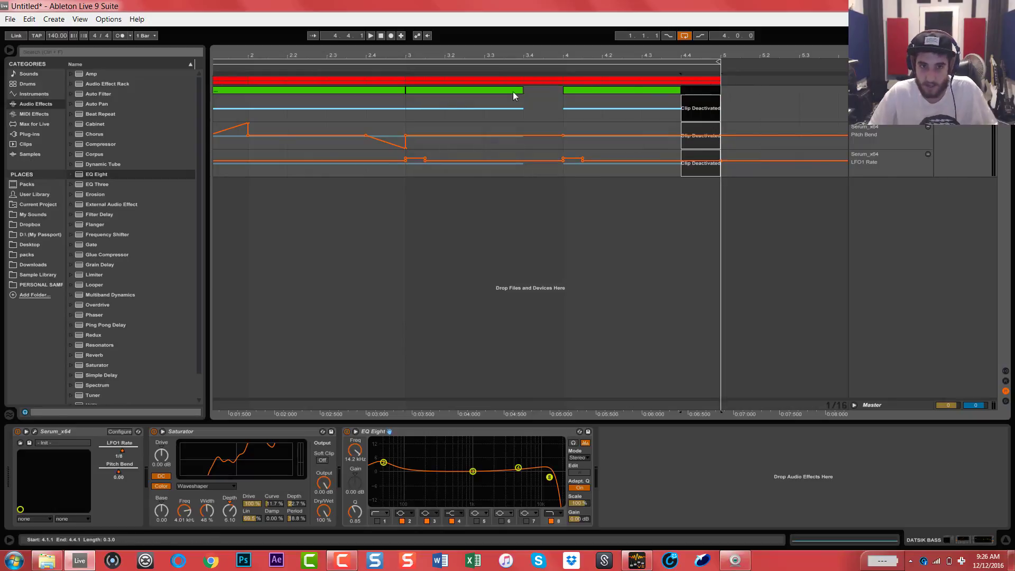
{"action": "left_click", "coordinate": [350, 62]}
{"action": "double_click", "coordinate": [353, 56]}
{"action": "key", "text": "space"}
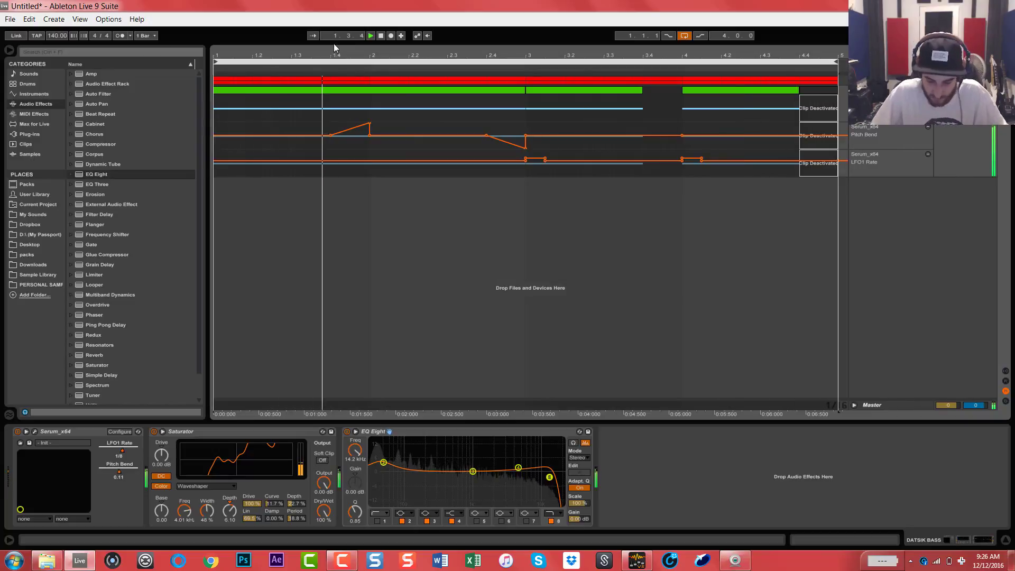
{"action": "key", "text": "space"}
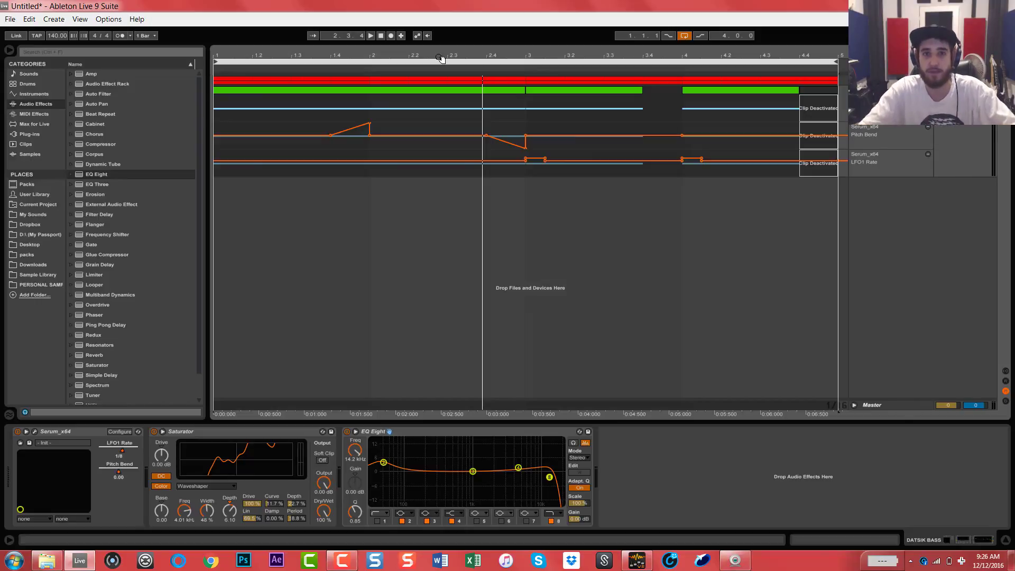
{"action": "left_click", "coordinate": [601, 183]}
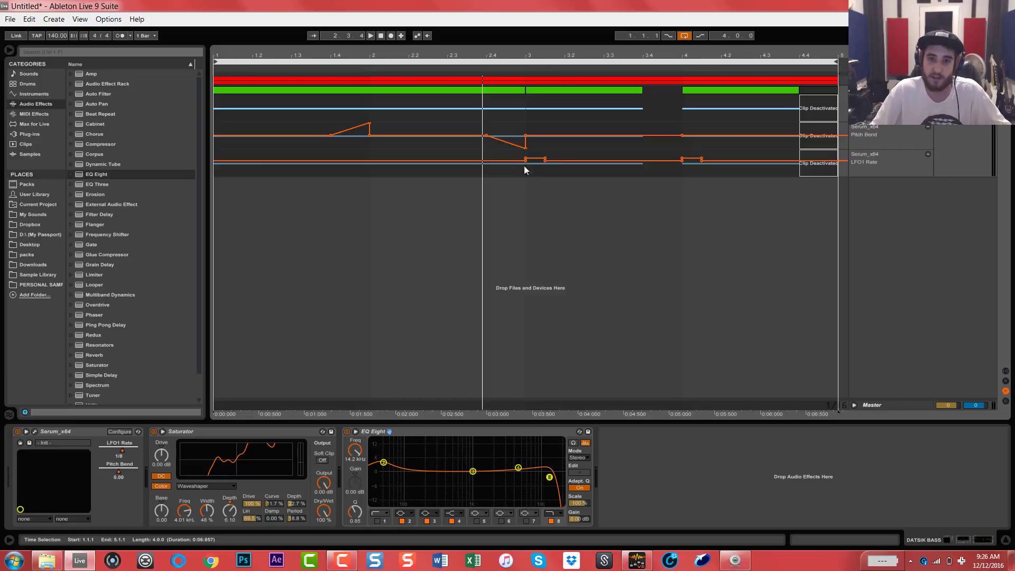
{"action": "left_click", "coordinate": [525, 203]}
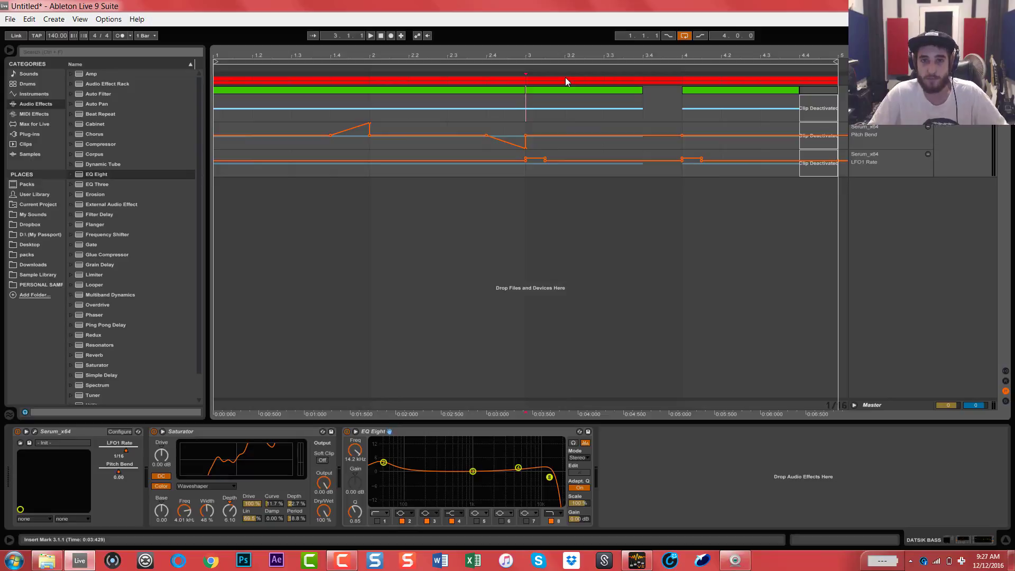
{"action": "left_click", "coordinate": [558, 62]}
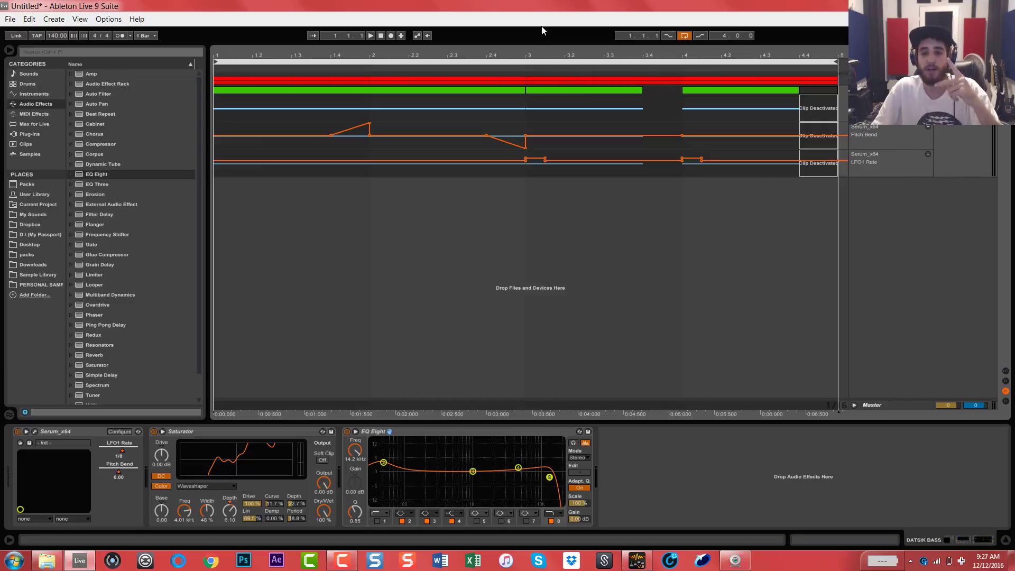
{"action": "left_click", "coordinate": [342, 560]}
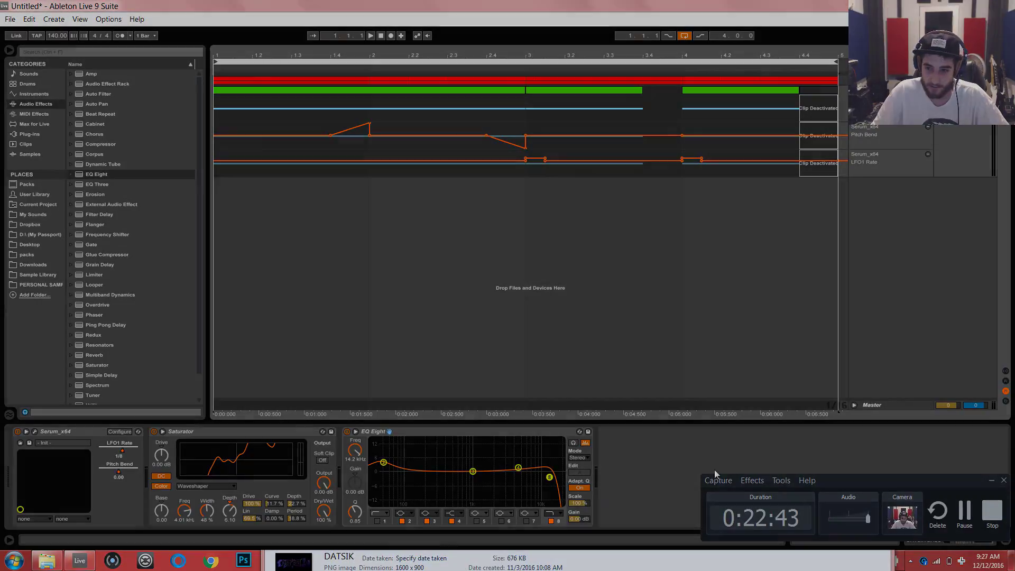